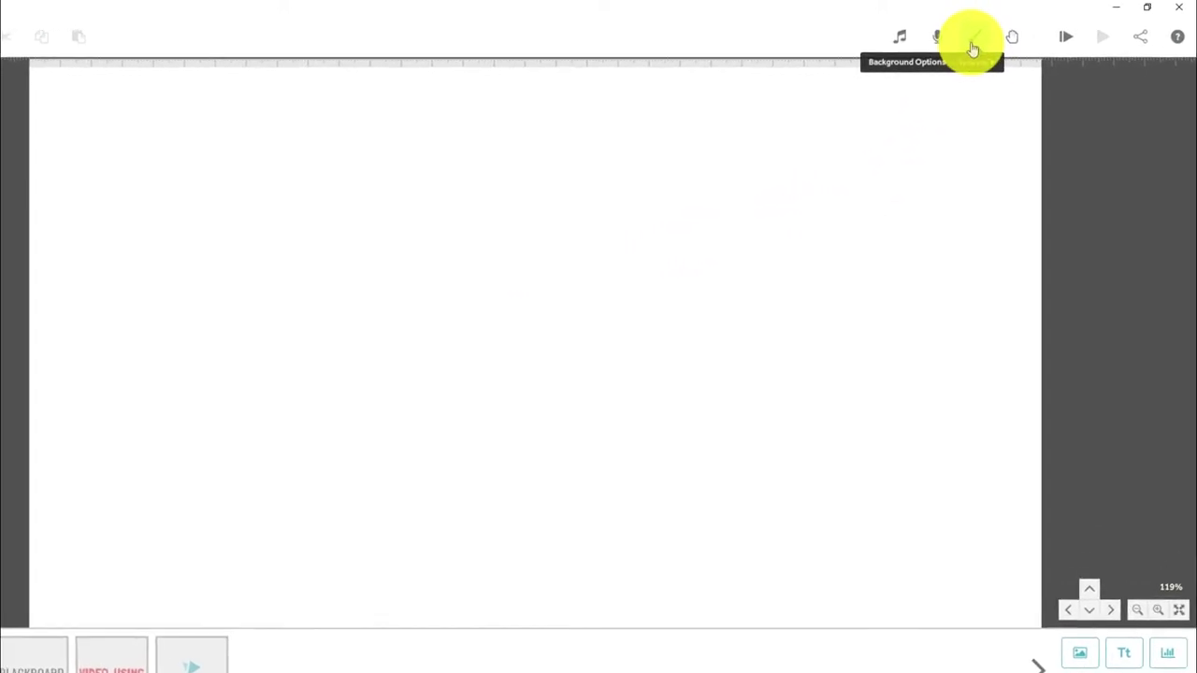
Choose a paper background tile and colour the canvas plain dark grey, #474747
left_click(955, 45)
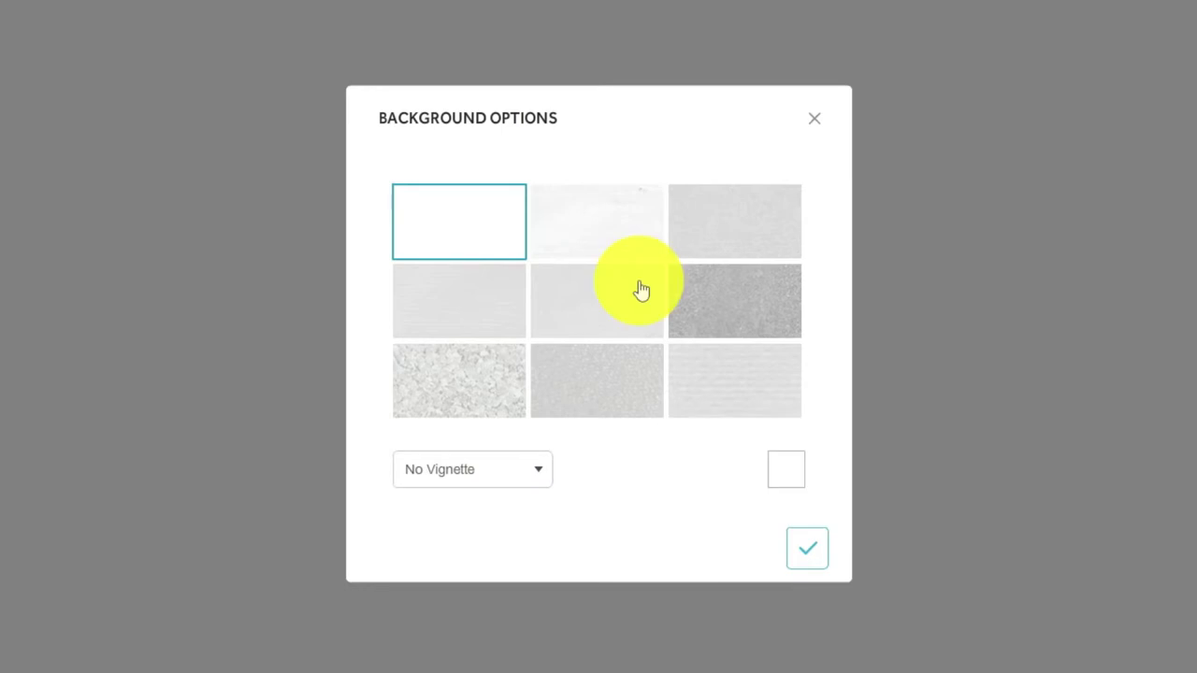
left_click(708, 243)
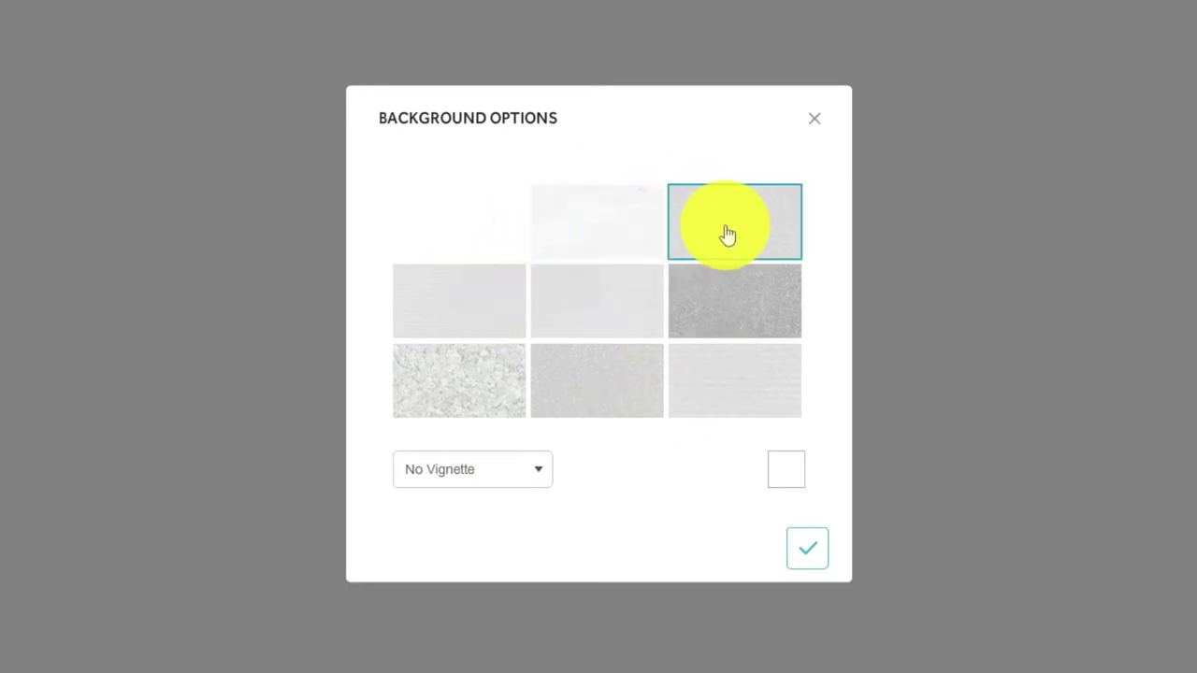
left_click(788, 475)
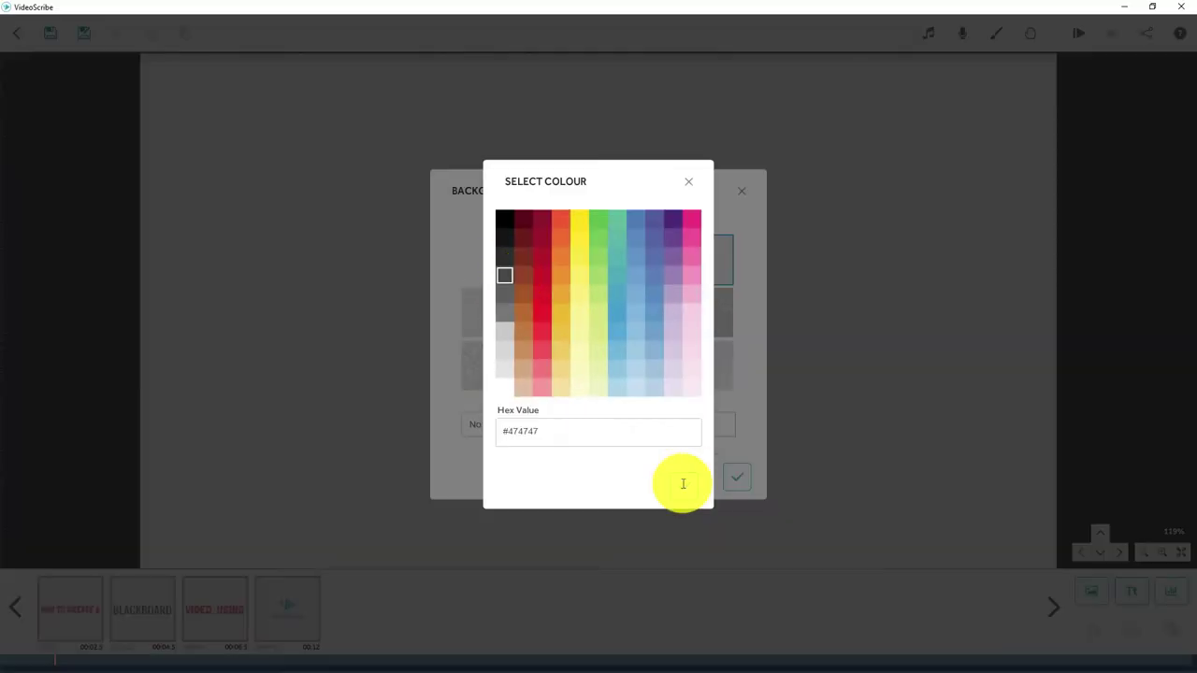
left_click(690, 491)
left_click(735, 480)
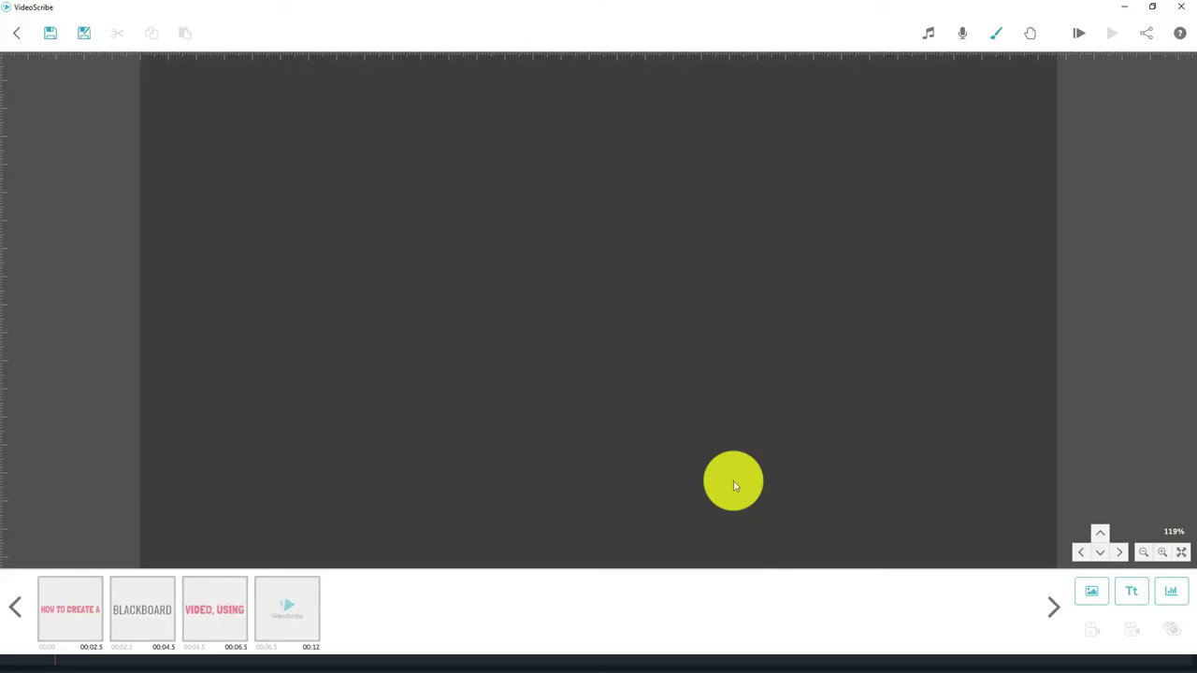
Add the VideoScribe logo image from the library and move it upward
left_click(1098, 598)
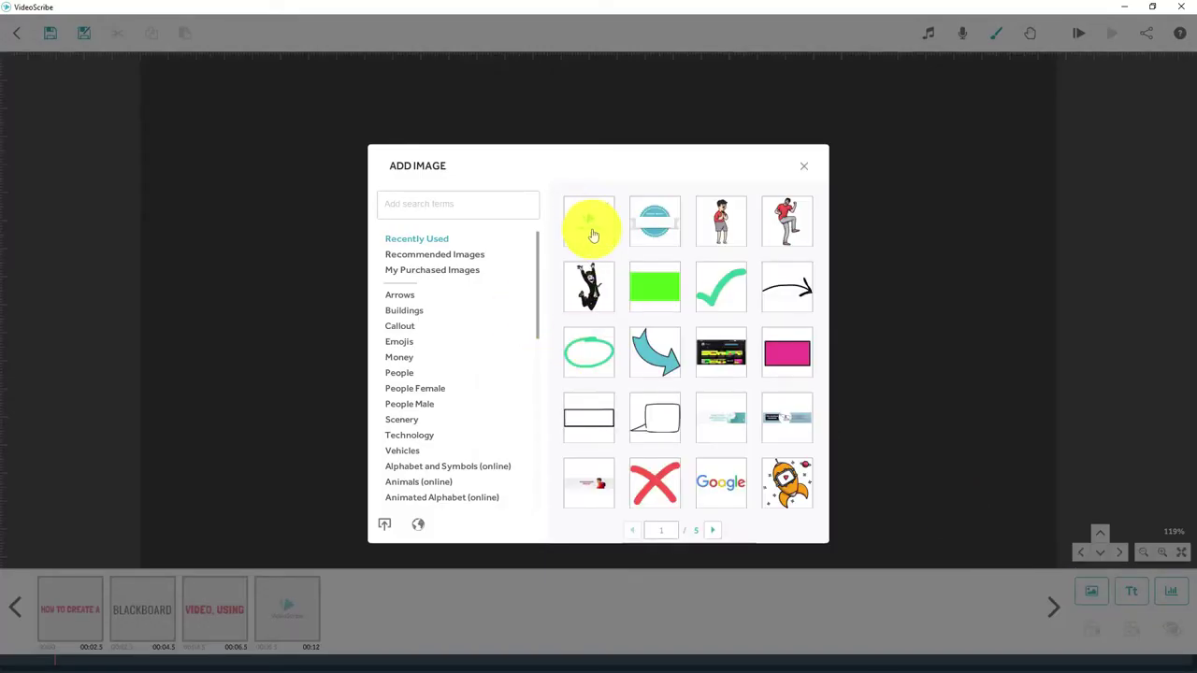
left_click(591, 233)
left_click_drag(593, 289, 601, 252)
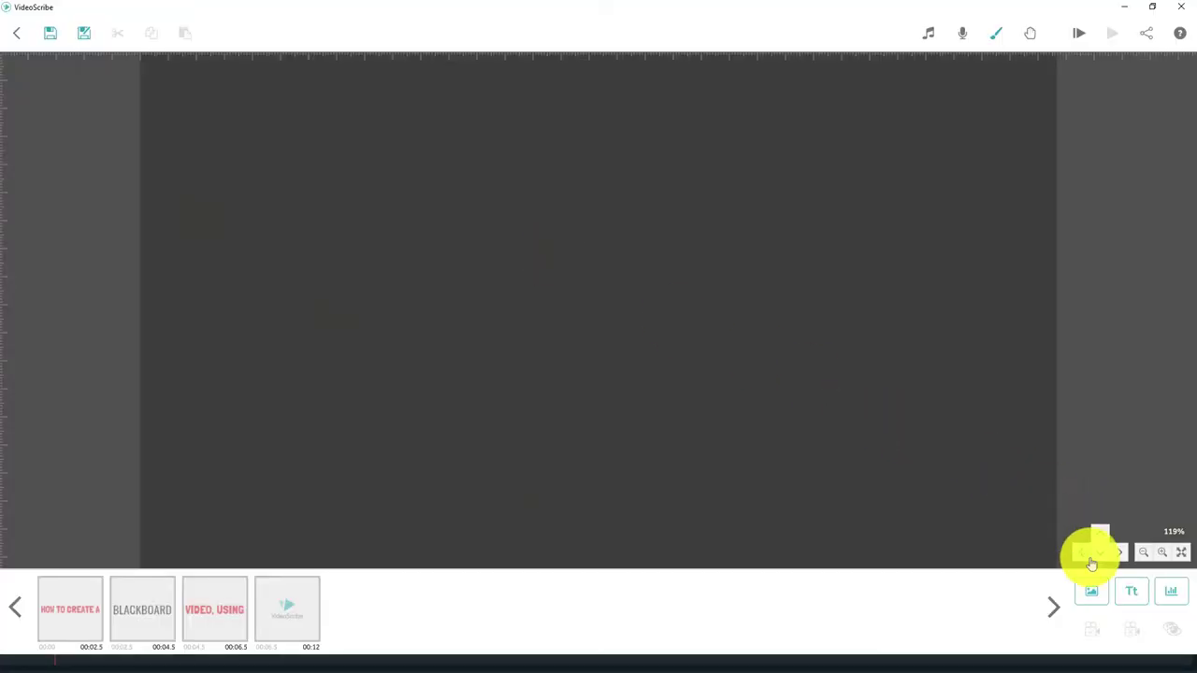
Add the cartoon man image in Outline mode, move it left and enlarge it slightly
left_click(1092, 593)
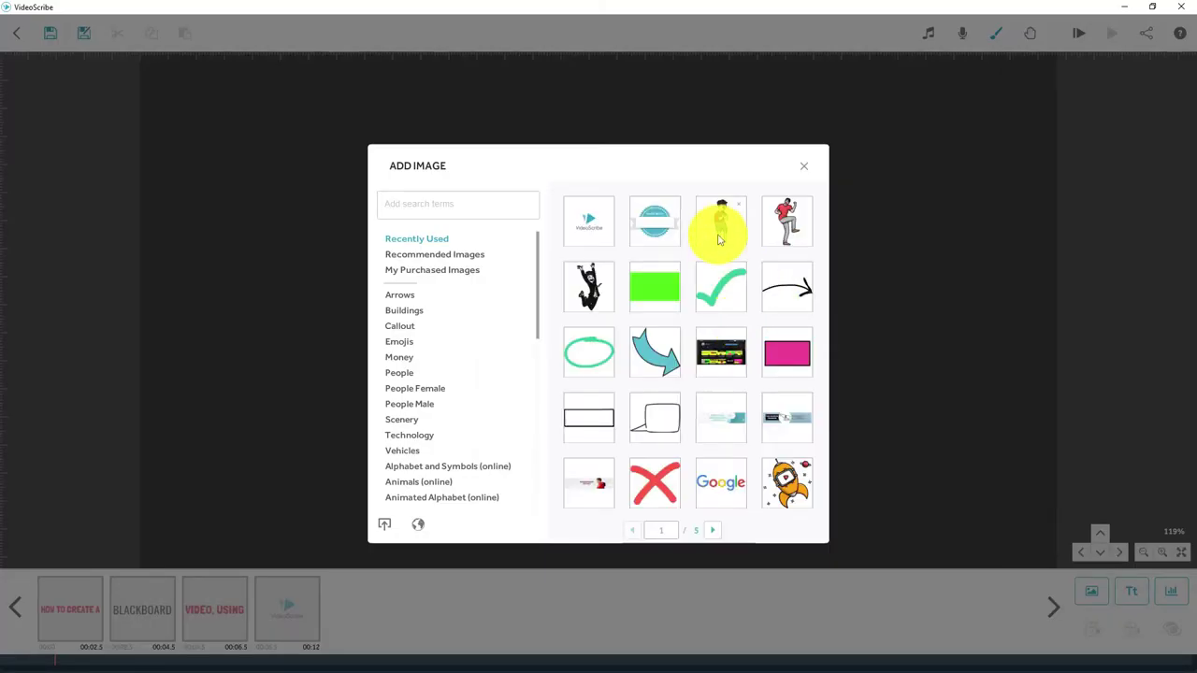
left_click(720, 224)
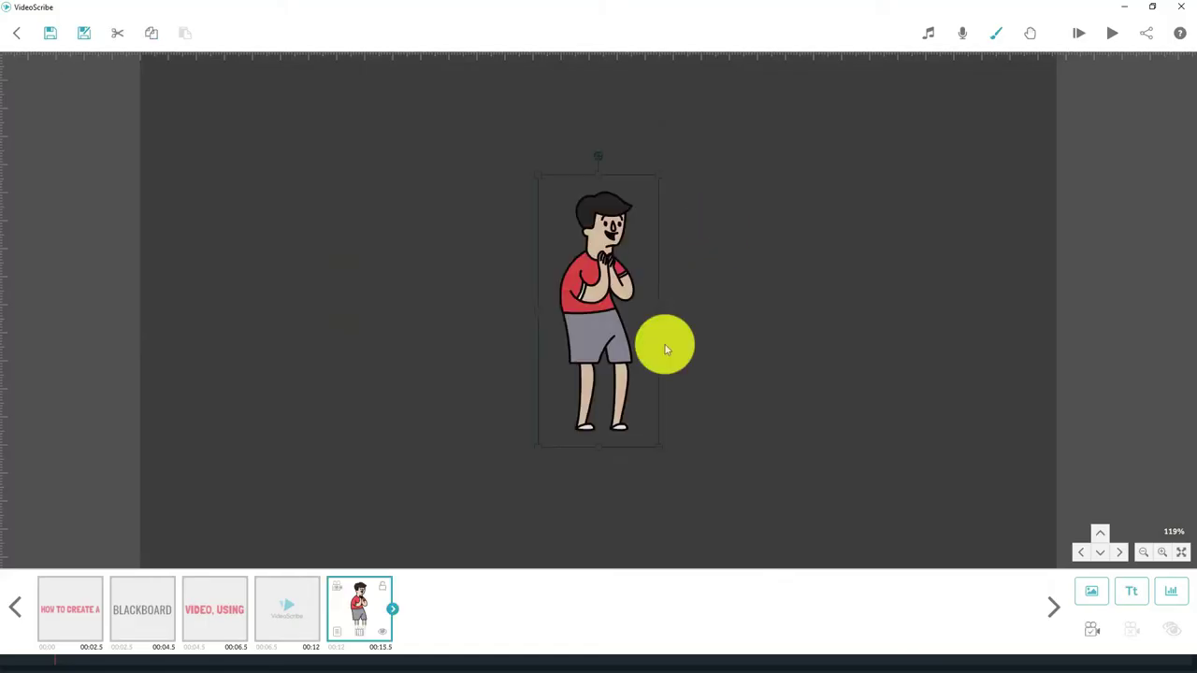
double_click(592, 316)
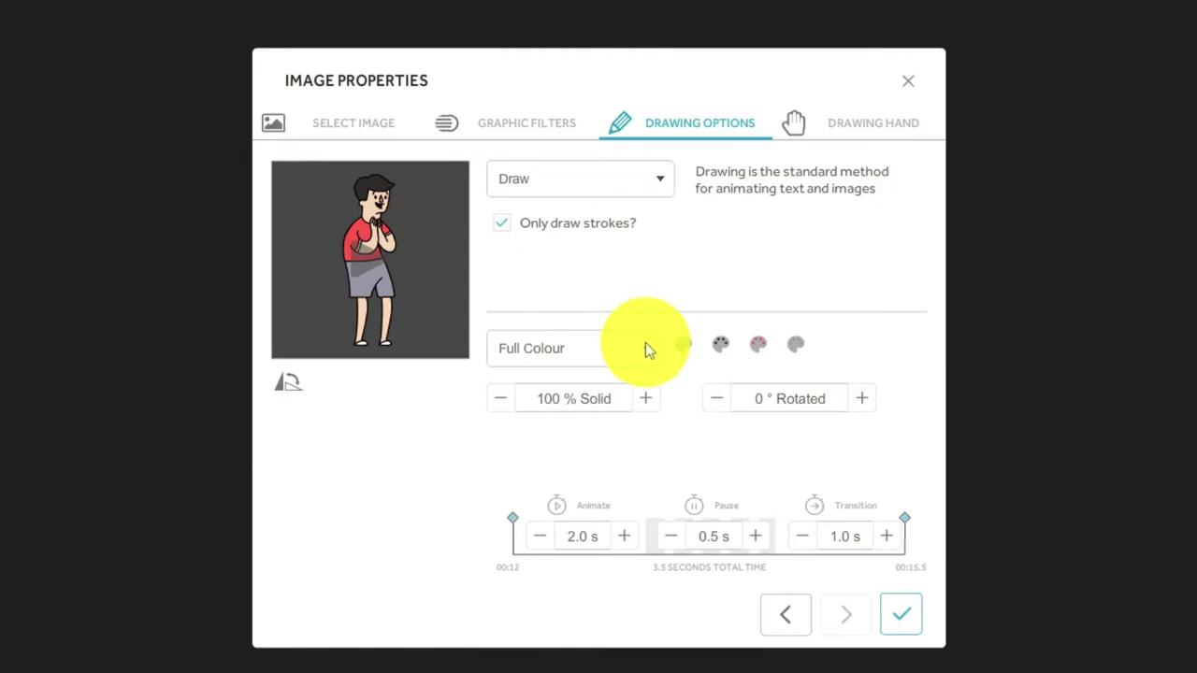
left_click(645, 350)
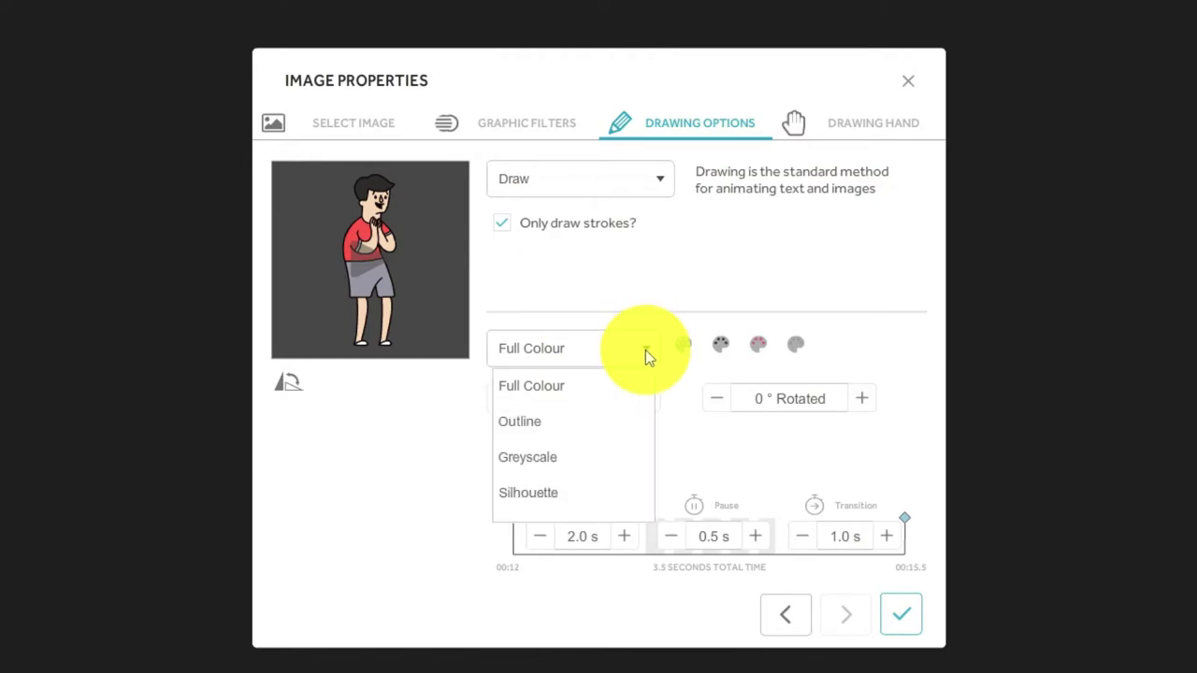
left_click(560, 427)
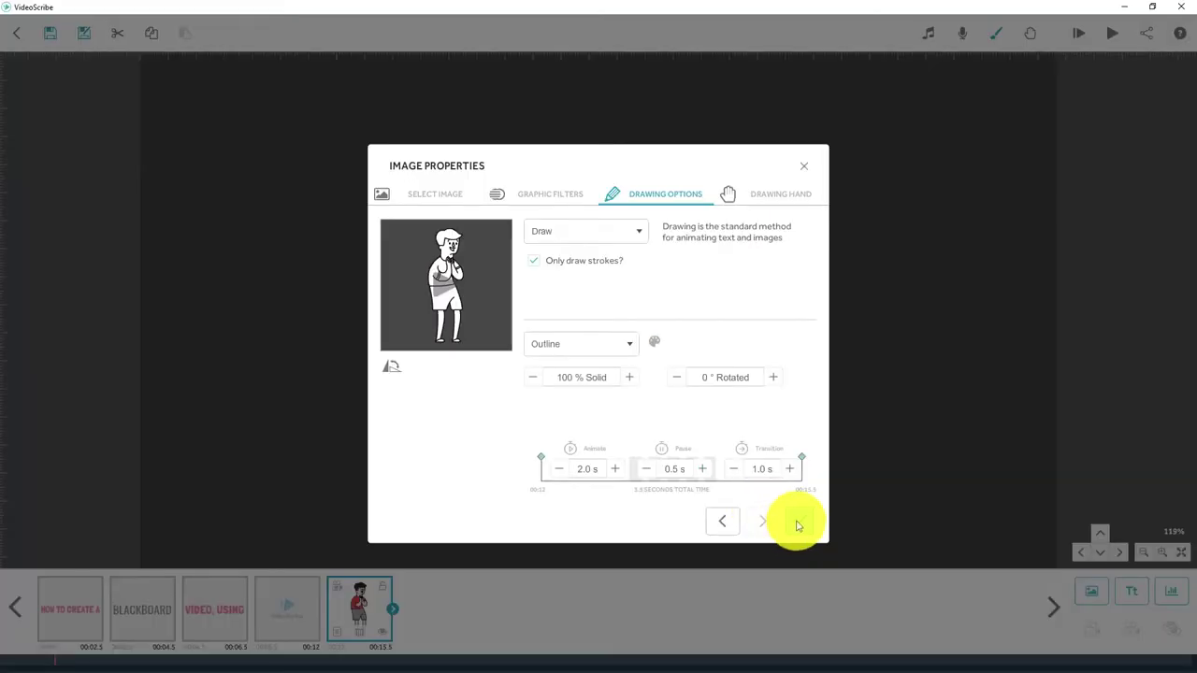
left_click(797, 524)
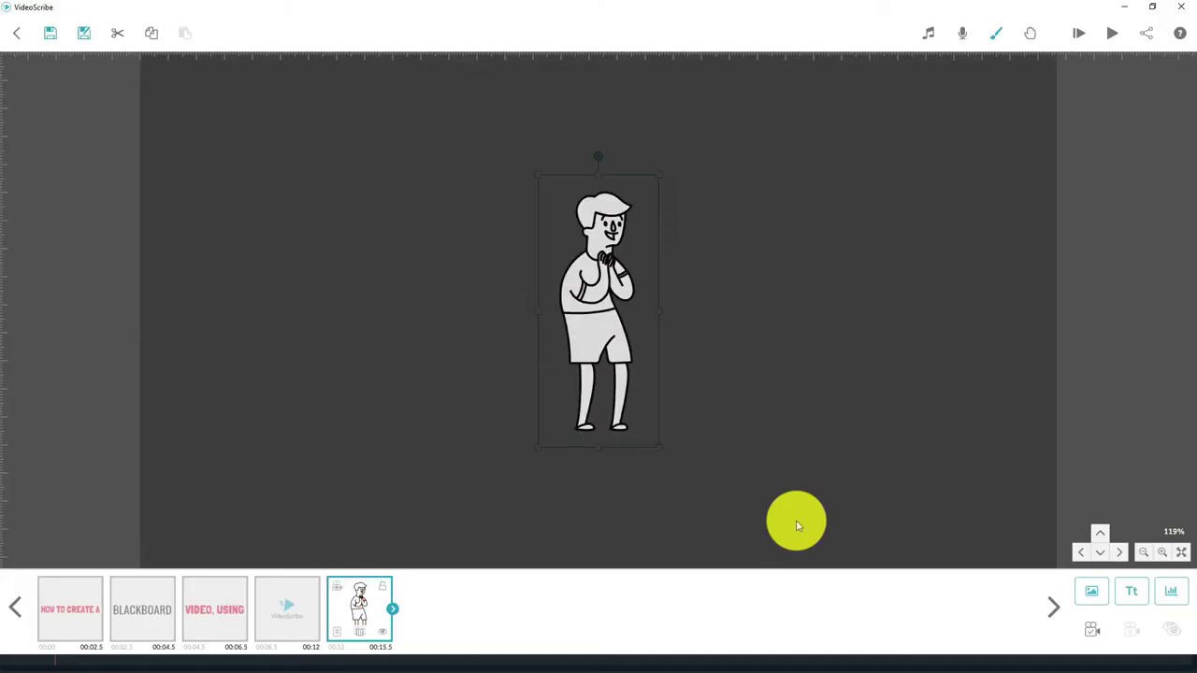
left_click_drag(601, 318, 365, 304)
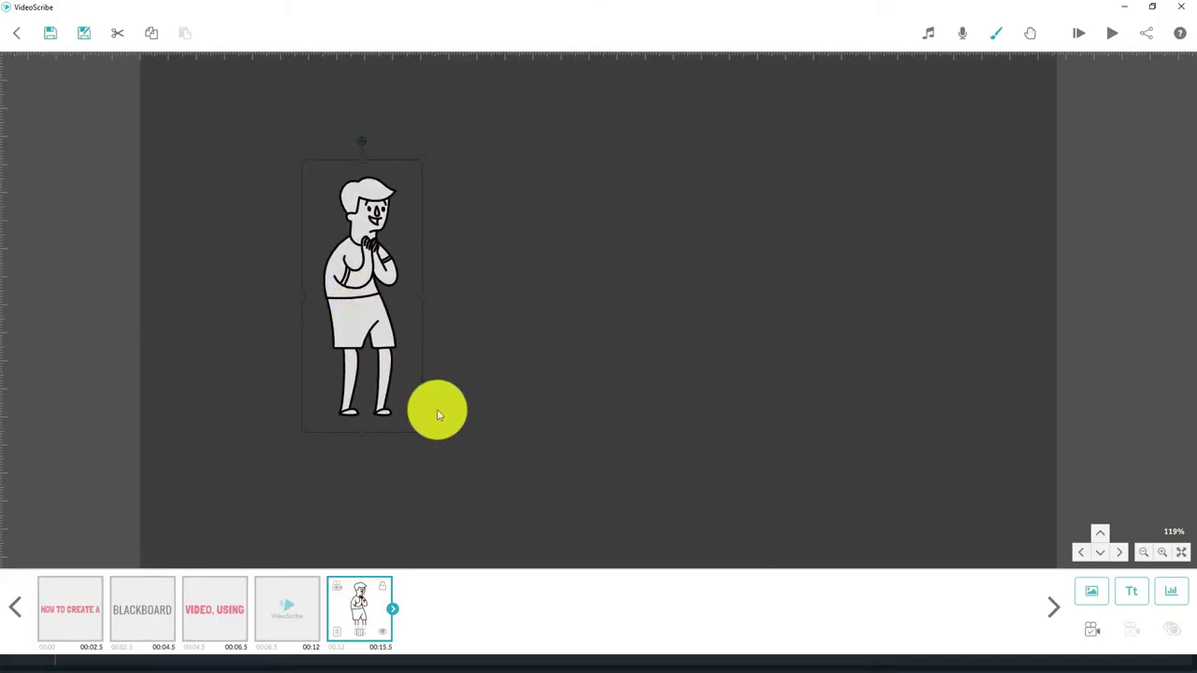
left_click_drag(420, 439, 445, 455)
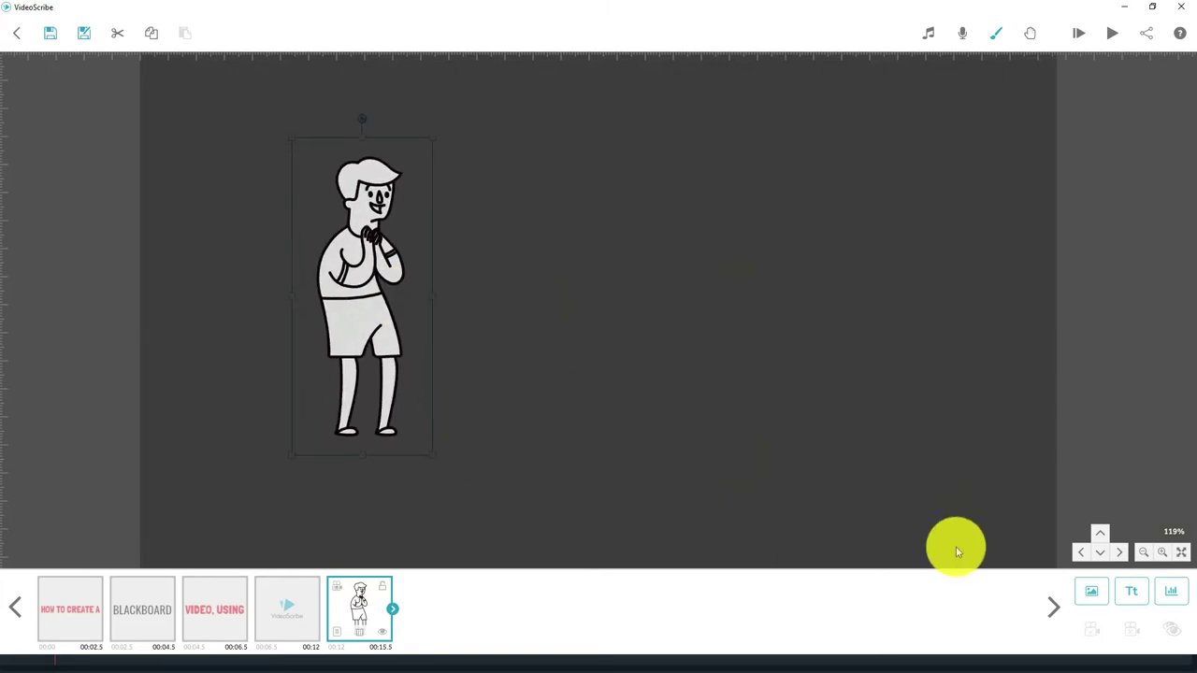
Add the letter K from Alphabet and Symbols (online), drawn in Outline mode
left_click(1091, 599)
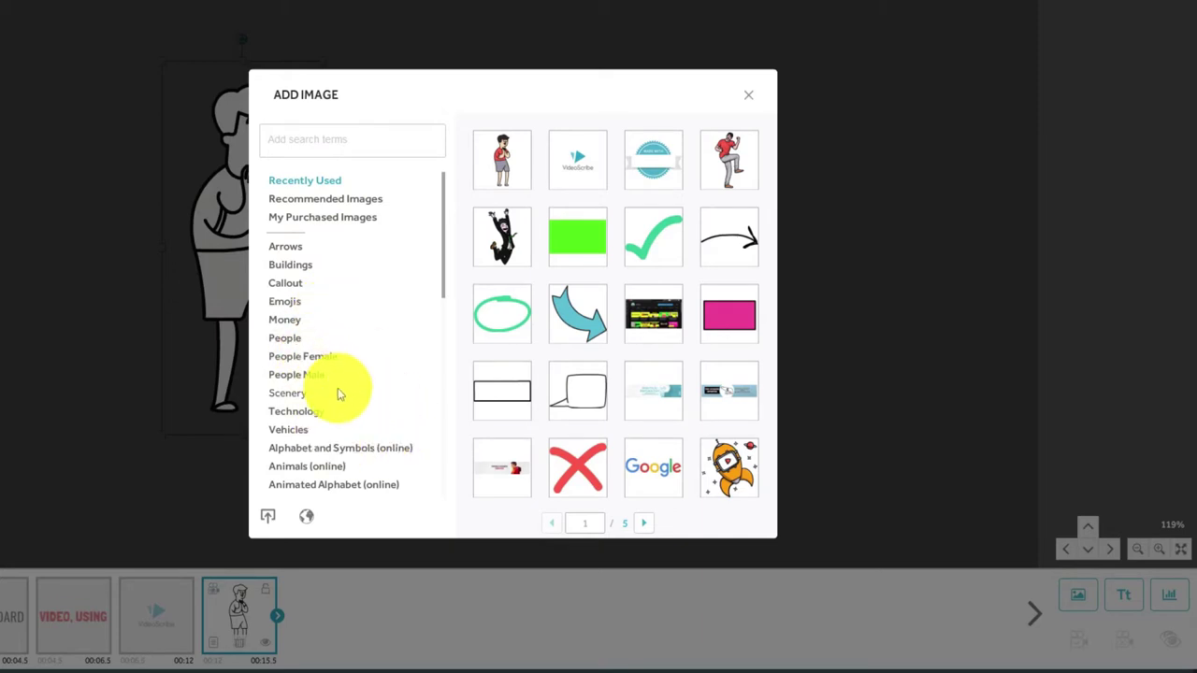
scroll(338, 393, "down", 3)
scroll(338, 393, "down", 1)
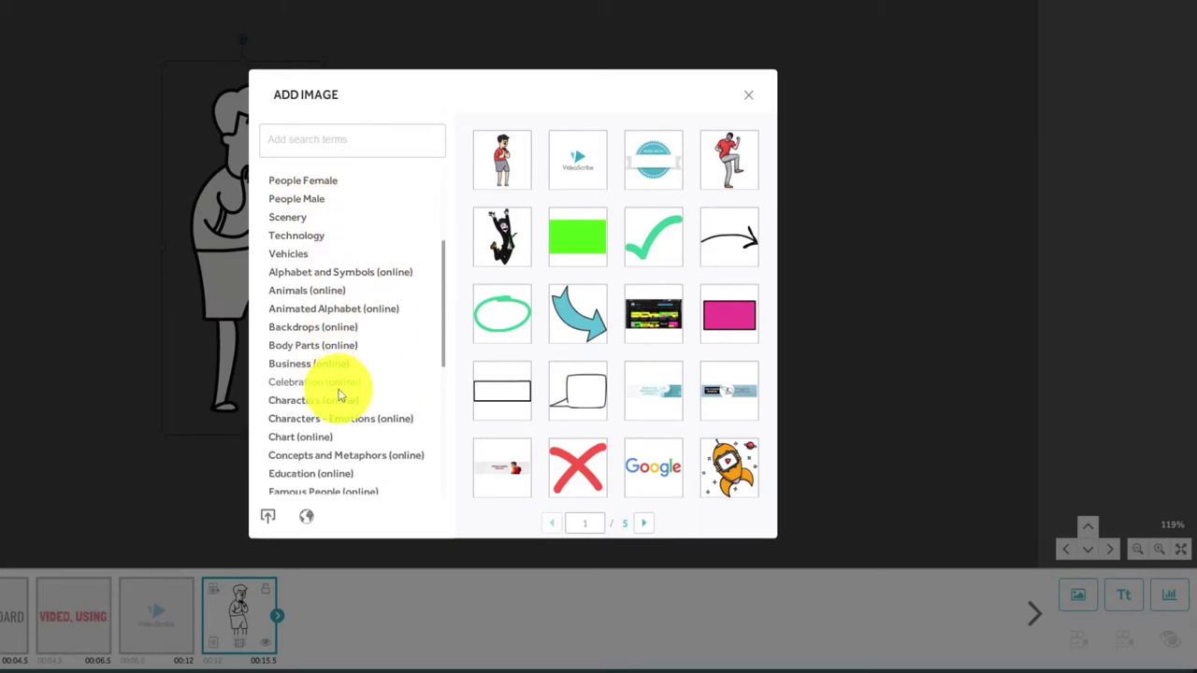
left_click(322, 277)
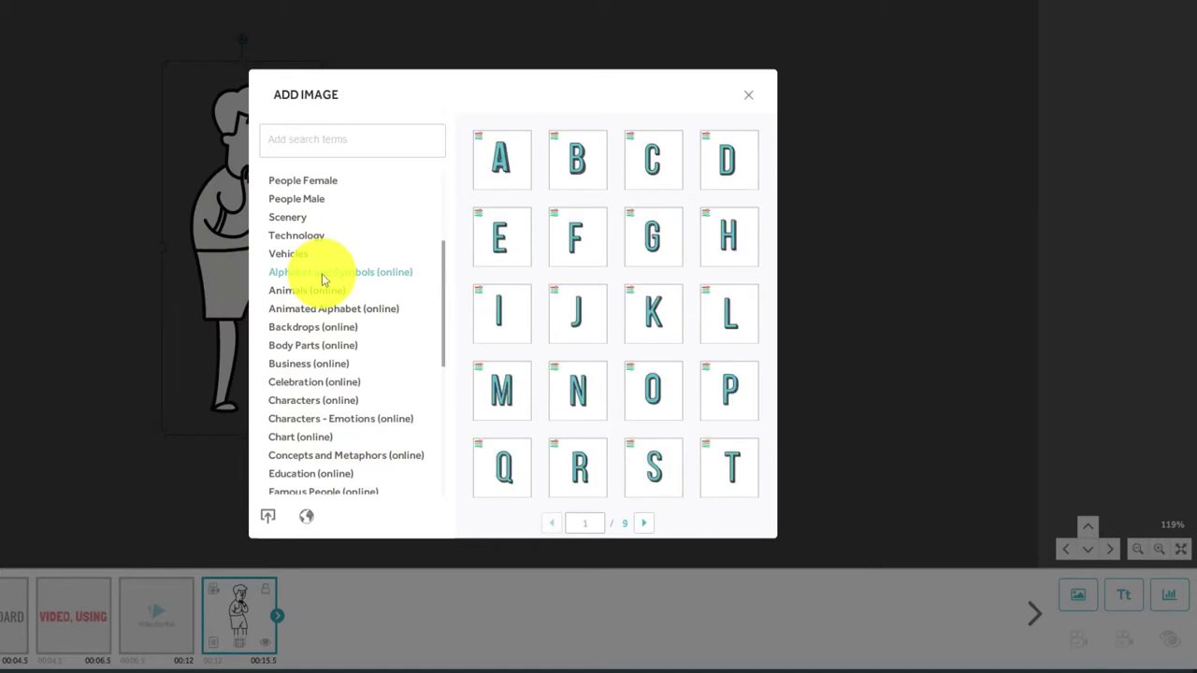
left_click(644, 322)
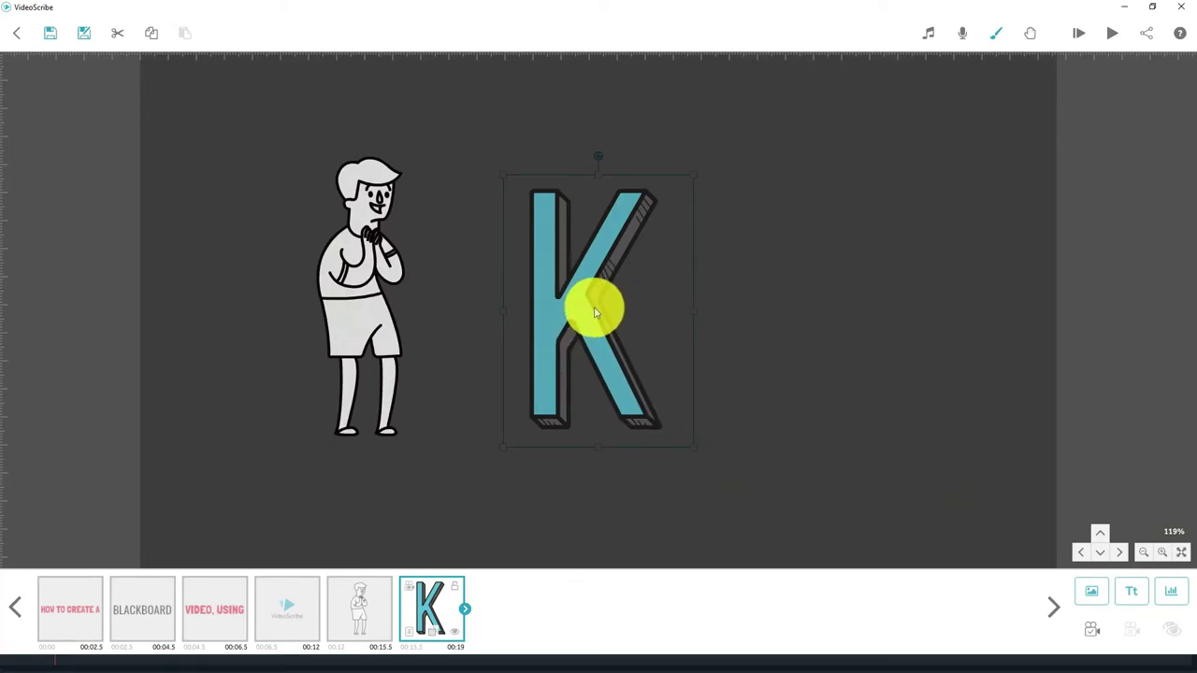
double_click(589, 311)
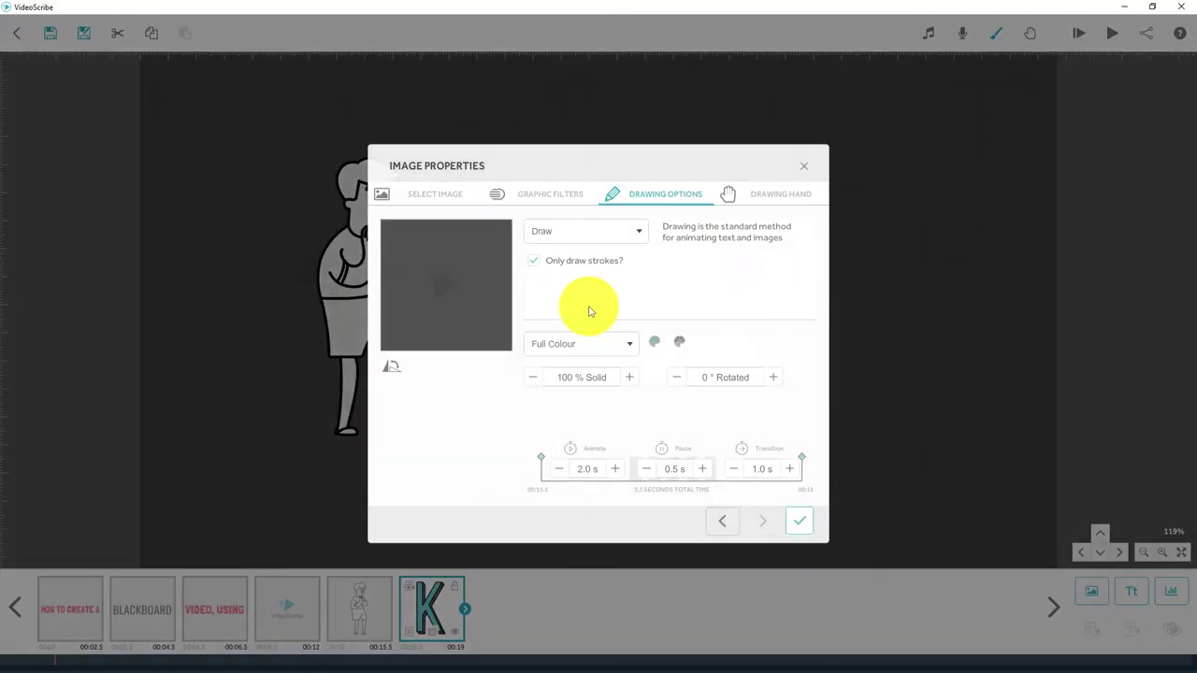
left_click(629, 342)
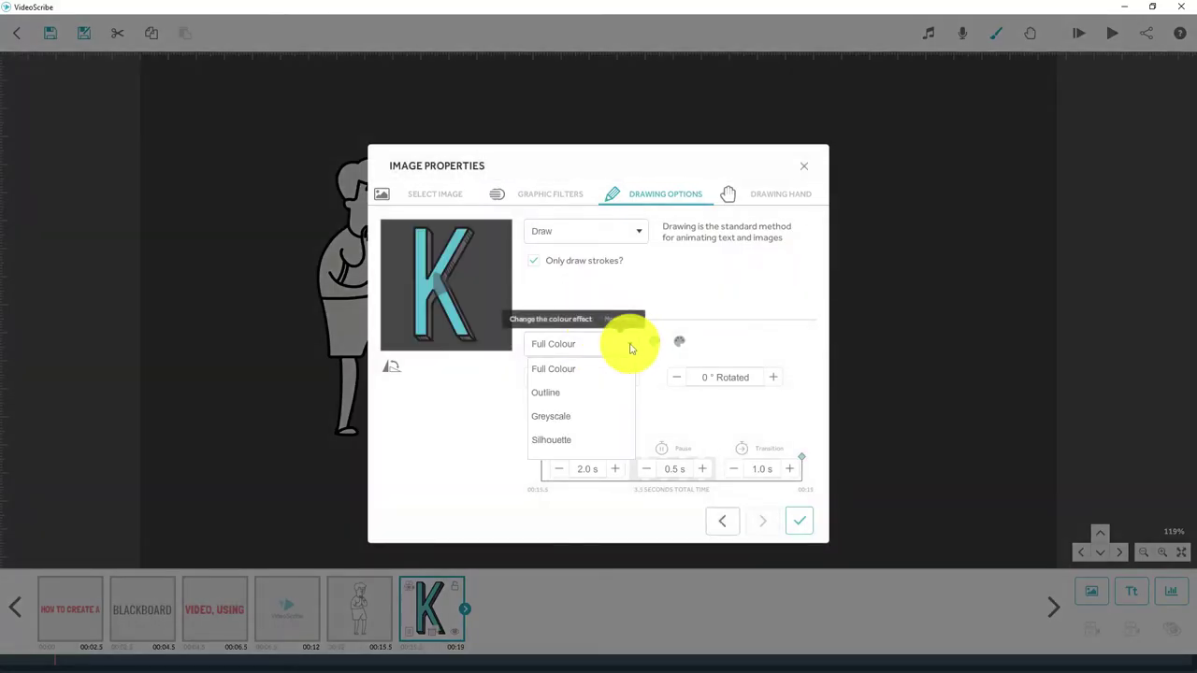
left_click(573, 399)
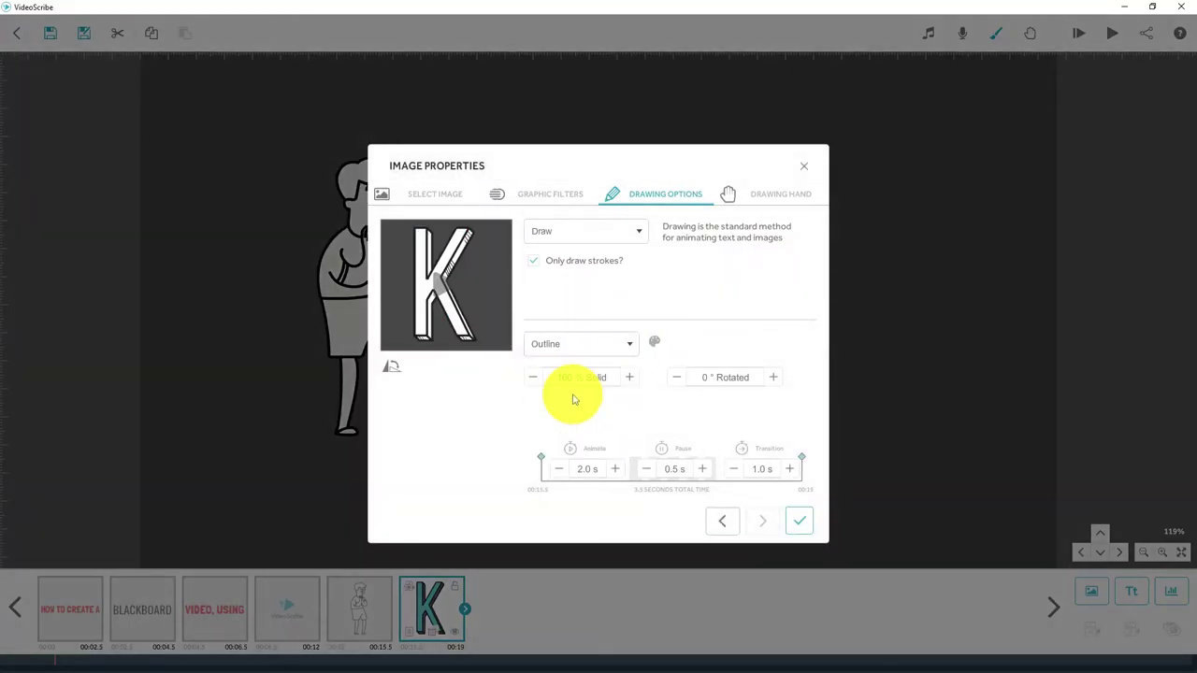
left_click(798, 520)
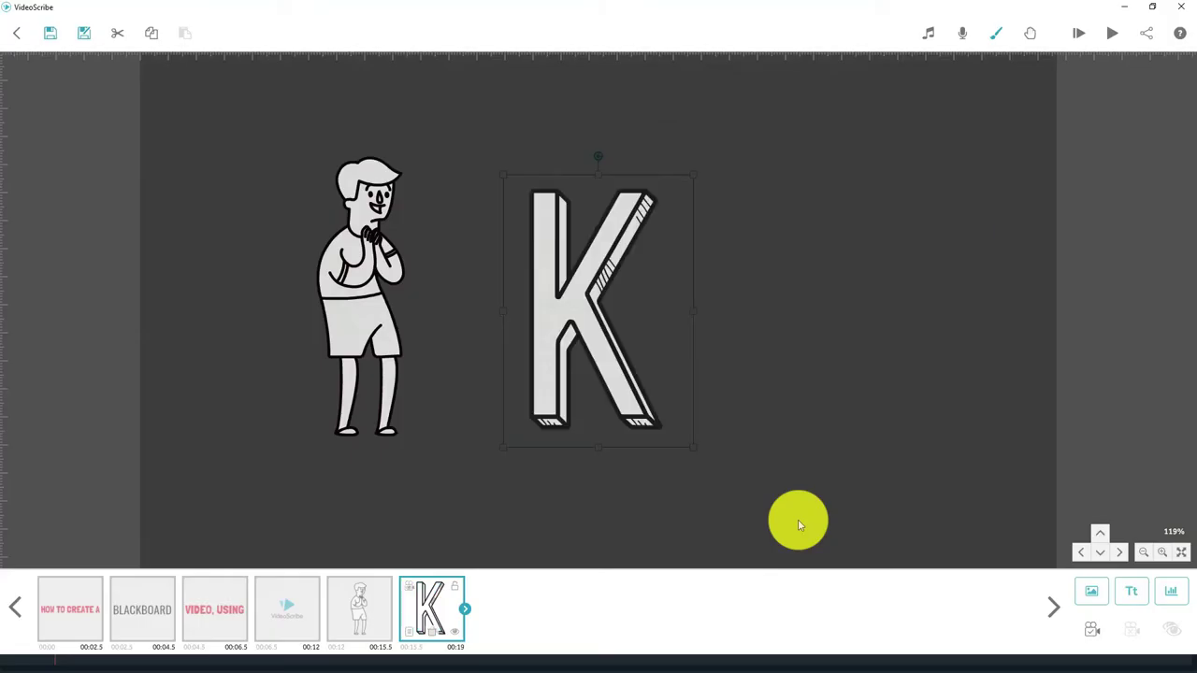
Arrange the K and the cartoon man side by side near the top
left_click_drag(555, 301, 616, 280)
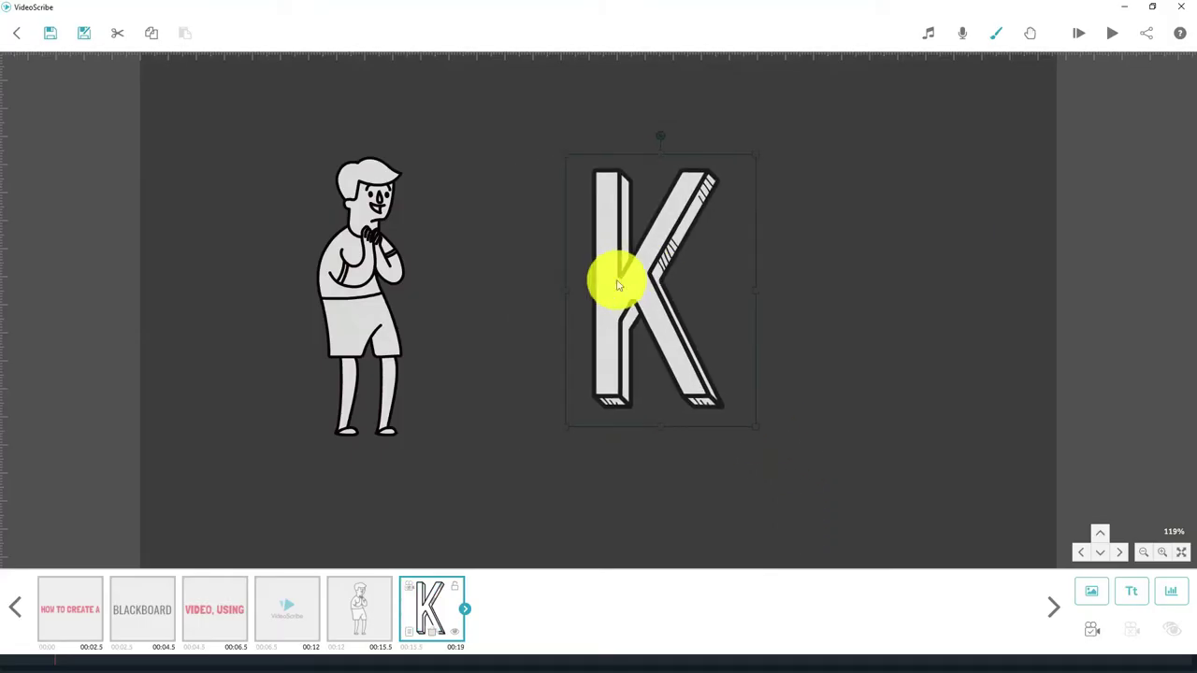
left_click(343, 296)
left_click_drag(366, 308, 448, 286)
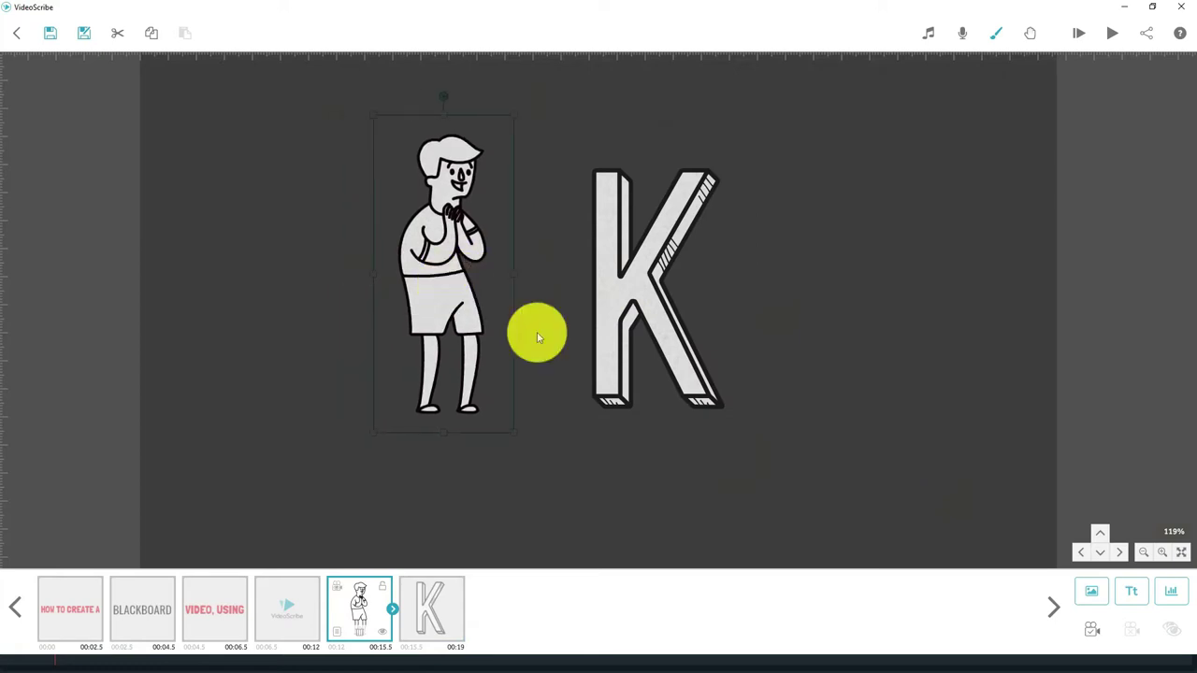
left_click_drag(713, 409, 704, 391)
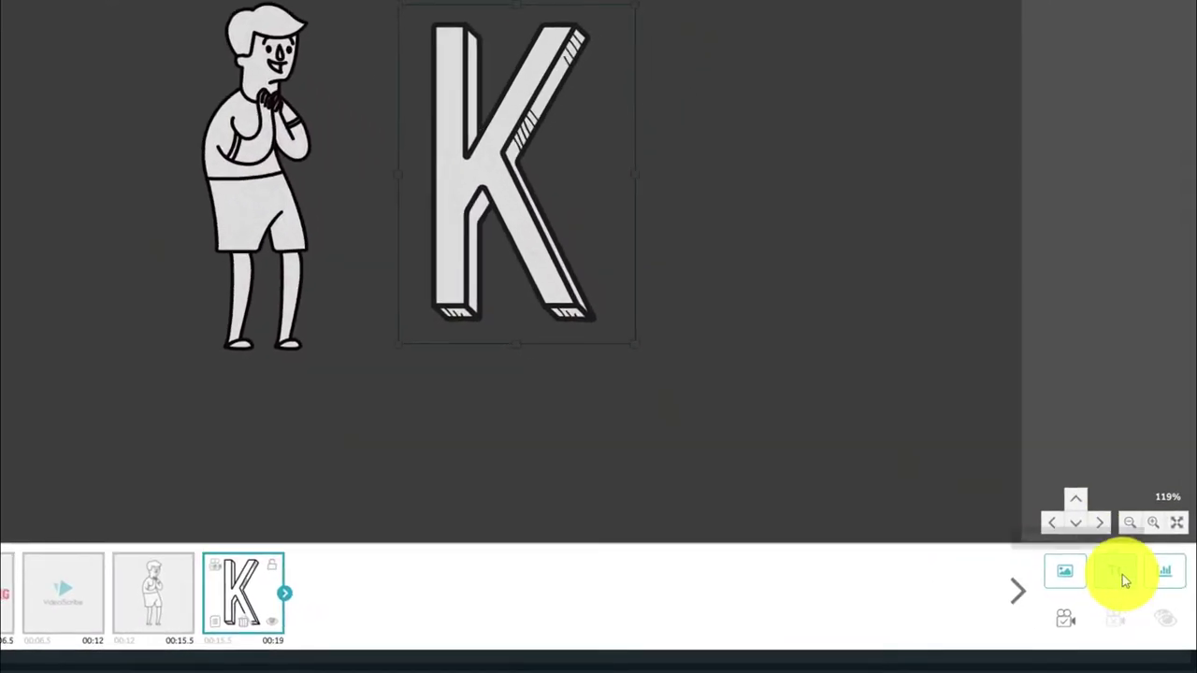
Add the text 'BLACKBOARD EFFECT' coloured white to the scene
left_click(1125, 581)
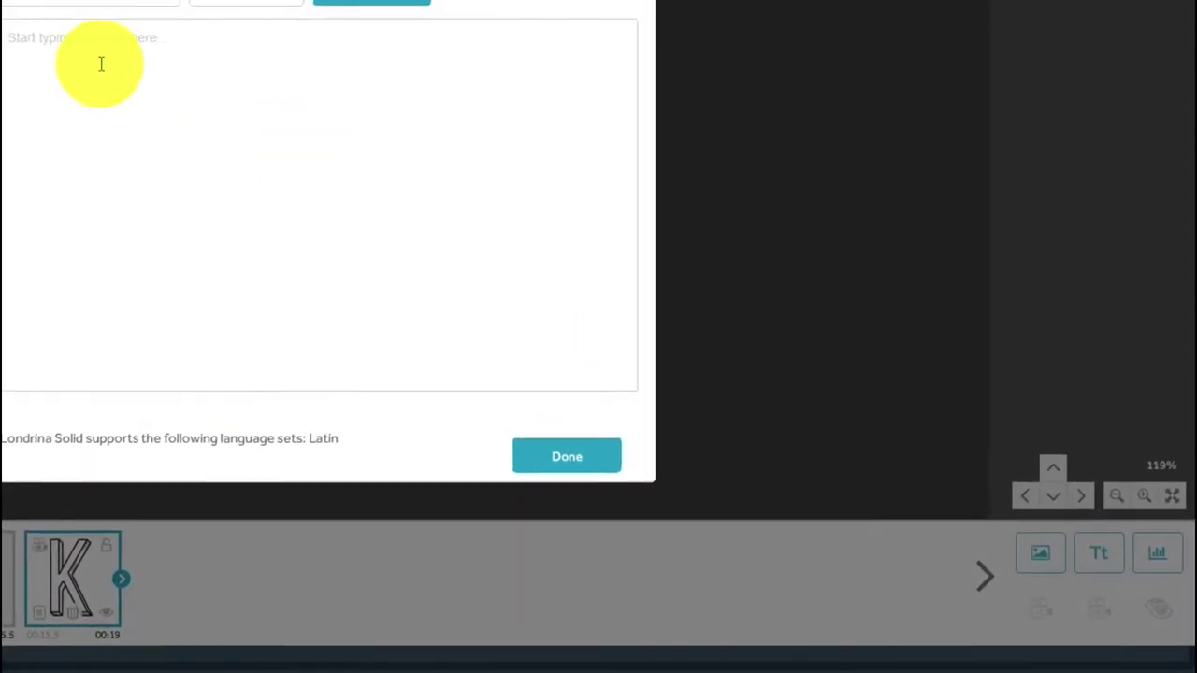
type("B")
type("LACKBOARD EFFECT")
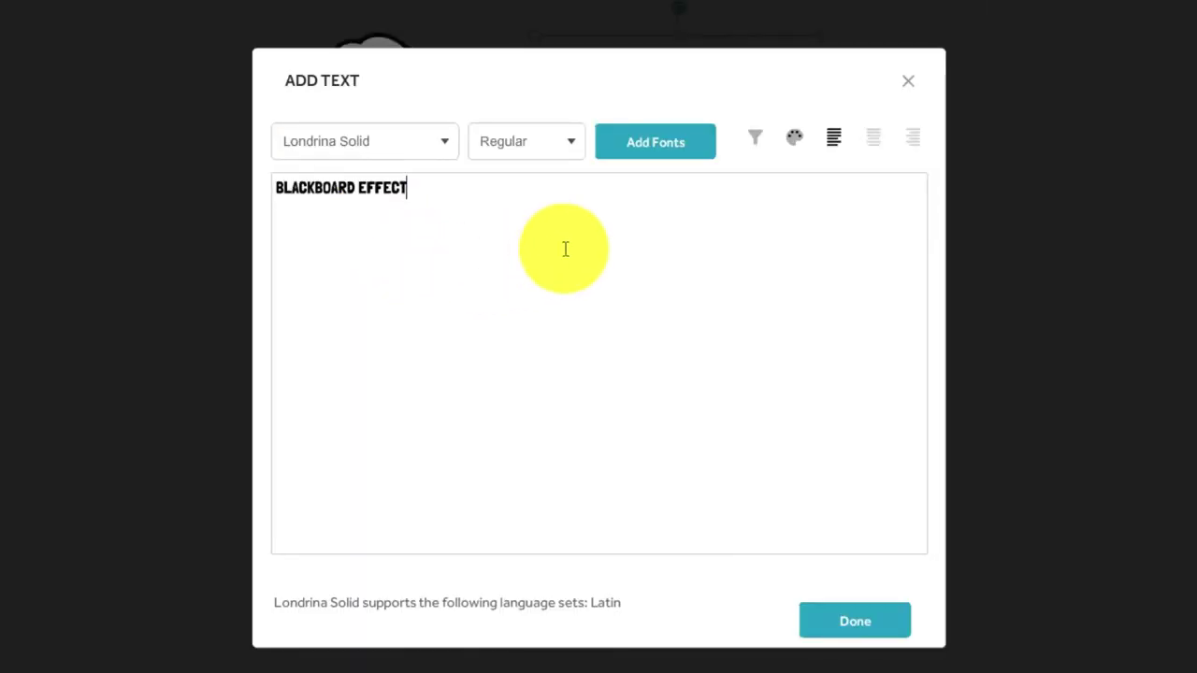
left_click(797, 147)
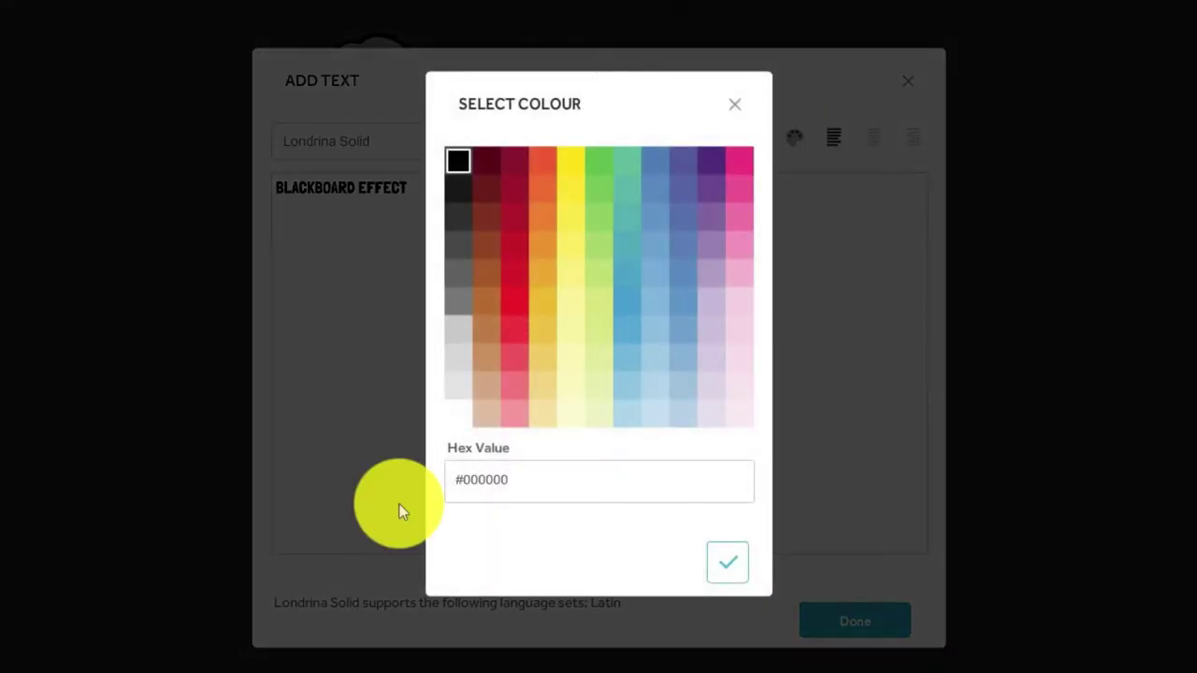
left_click(461, 418)
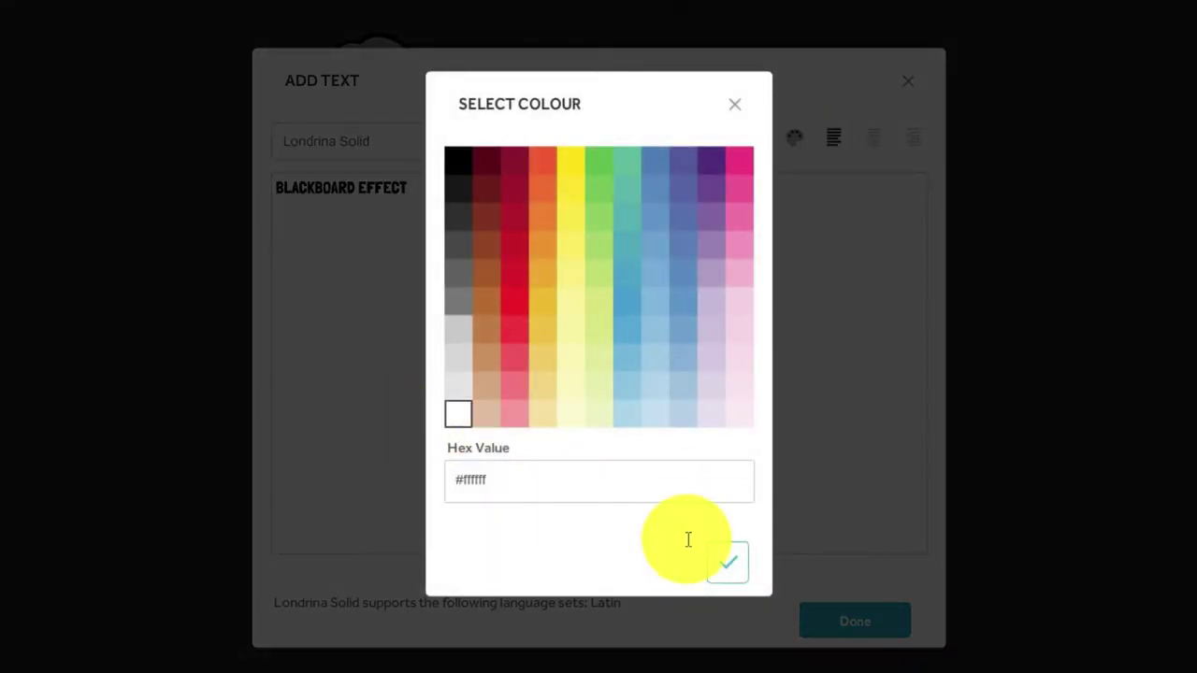
left_click(741, 567)
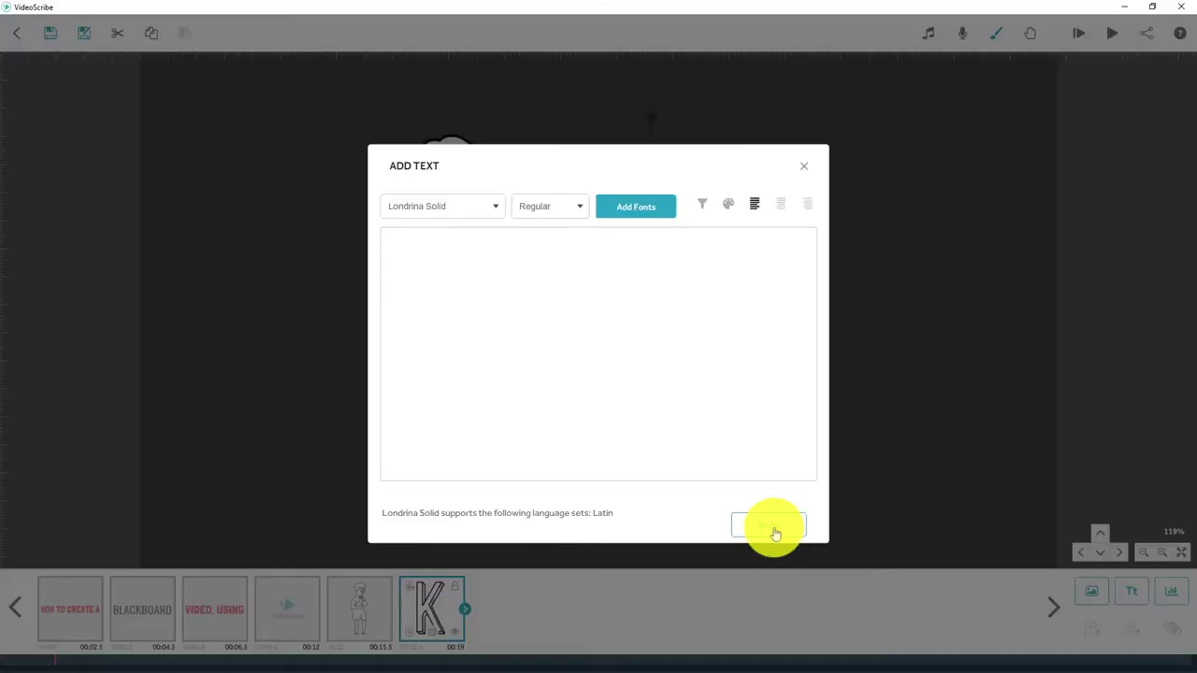
left_click(769, 526)
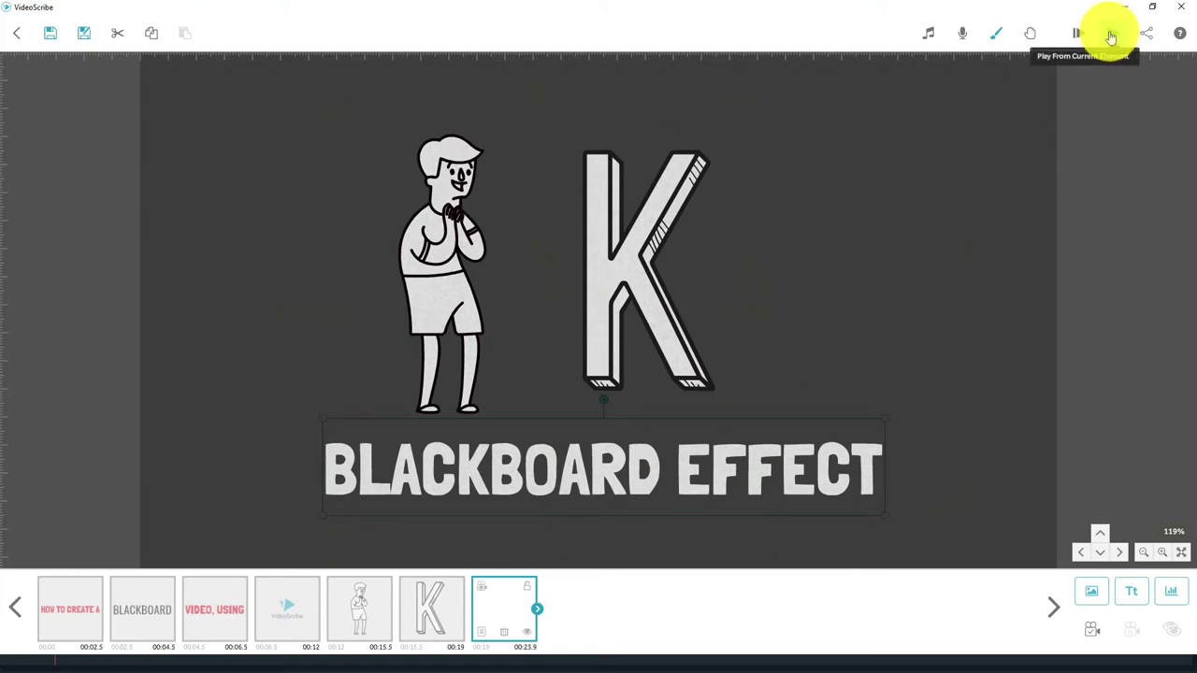
left_click(1111, 36)
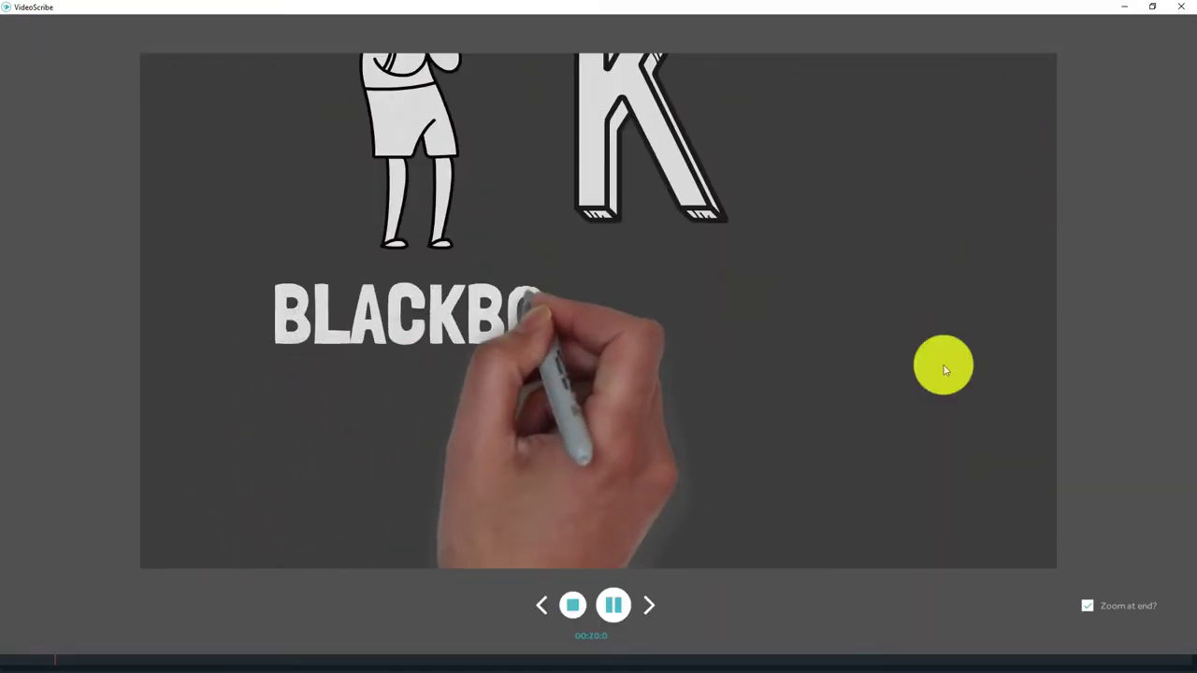
left_click(573, 605)
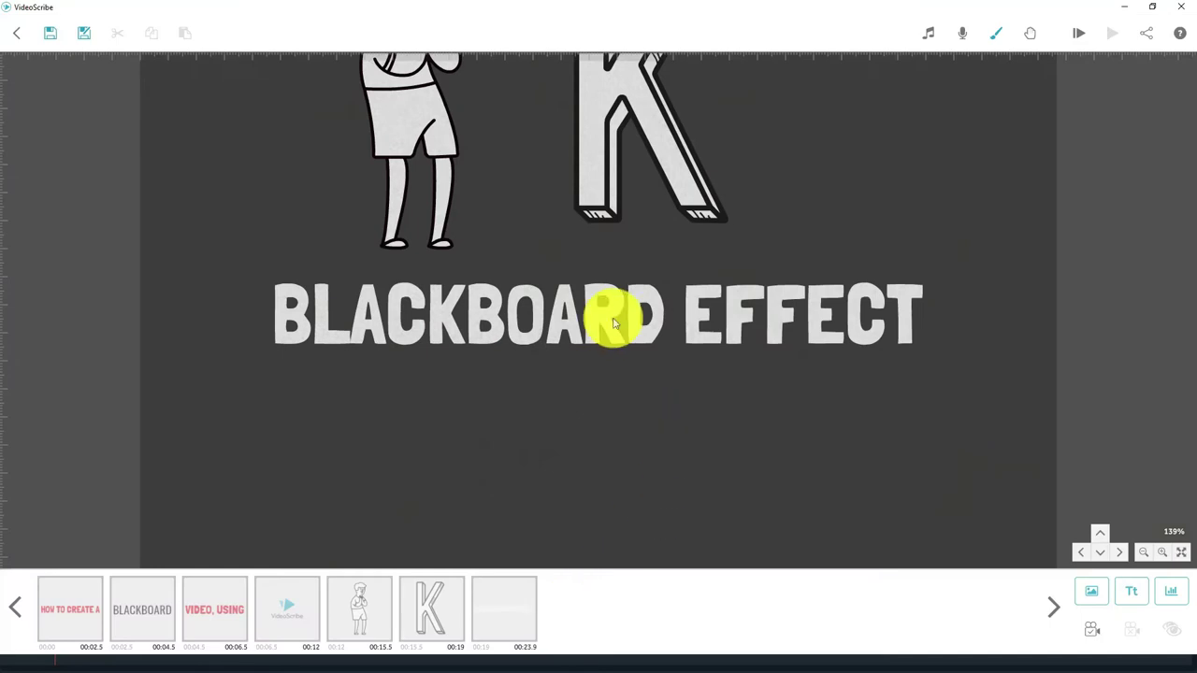
left_click(606, 334)
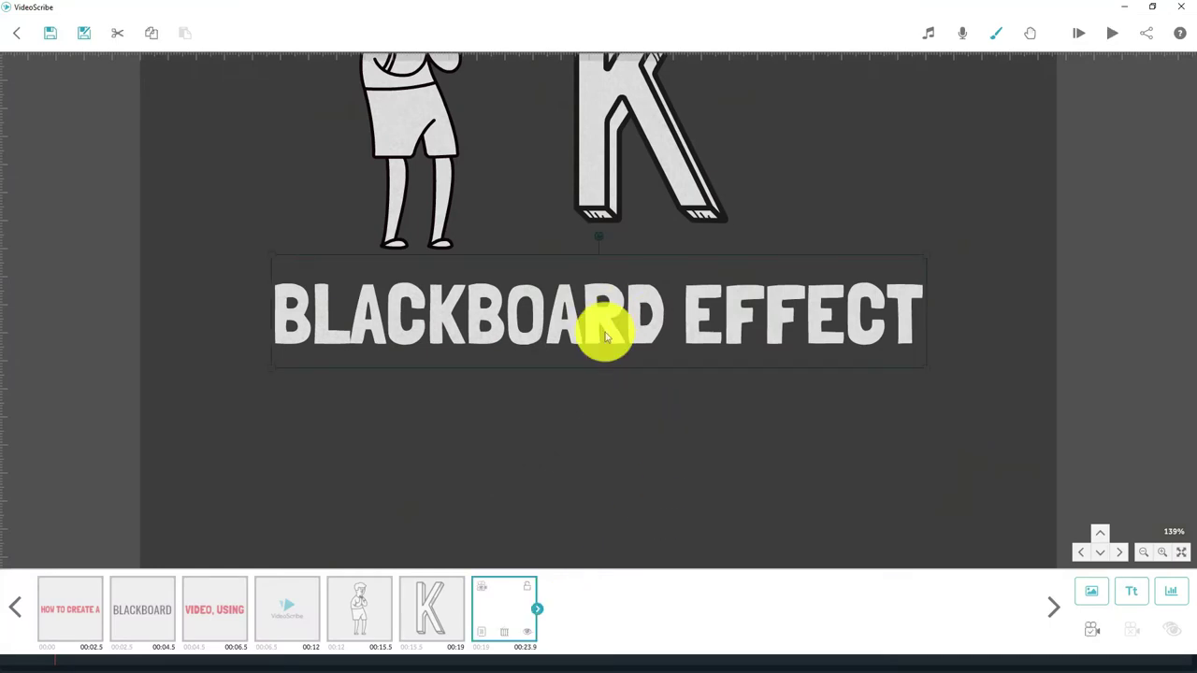
Give the BLACKBOARD EFFECT text the chalk-holding hand from the rosie hand set
double_click(576, 334)
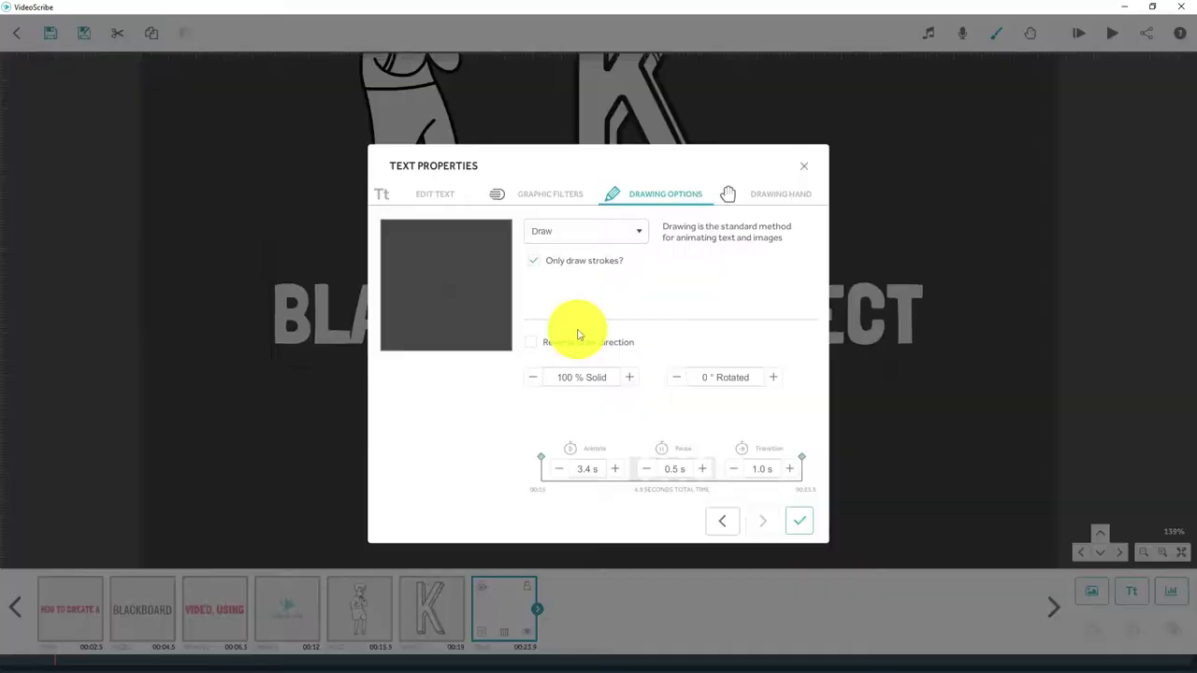
left_click(762, 187)
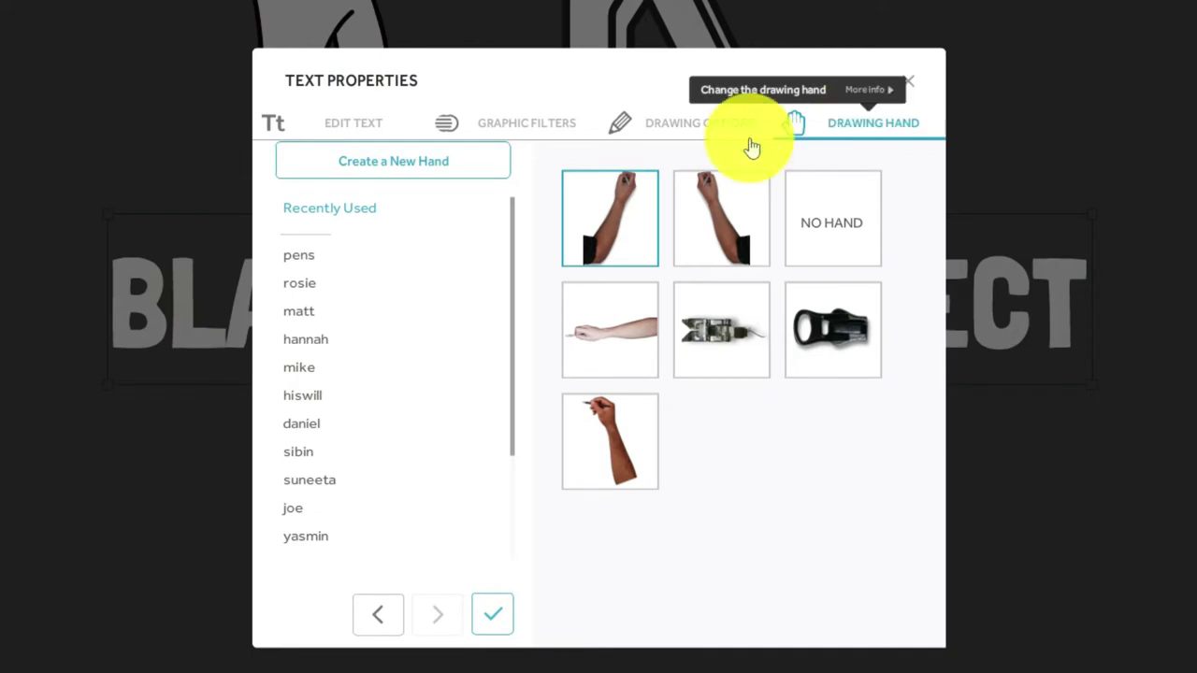
left_click(315, 292)
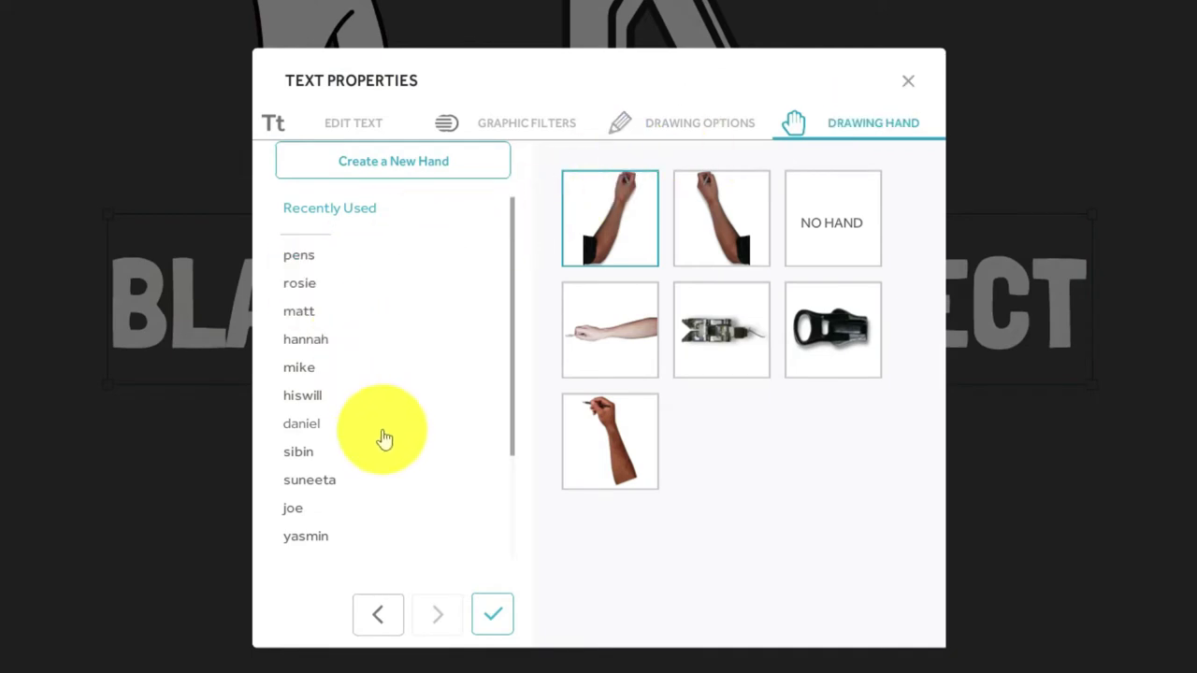
scroll(383, 435, "down", 1)
scroll(382, 436, "up", 1)
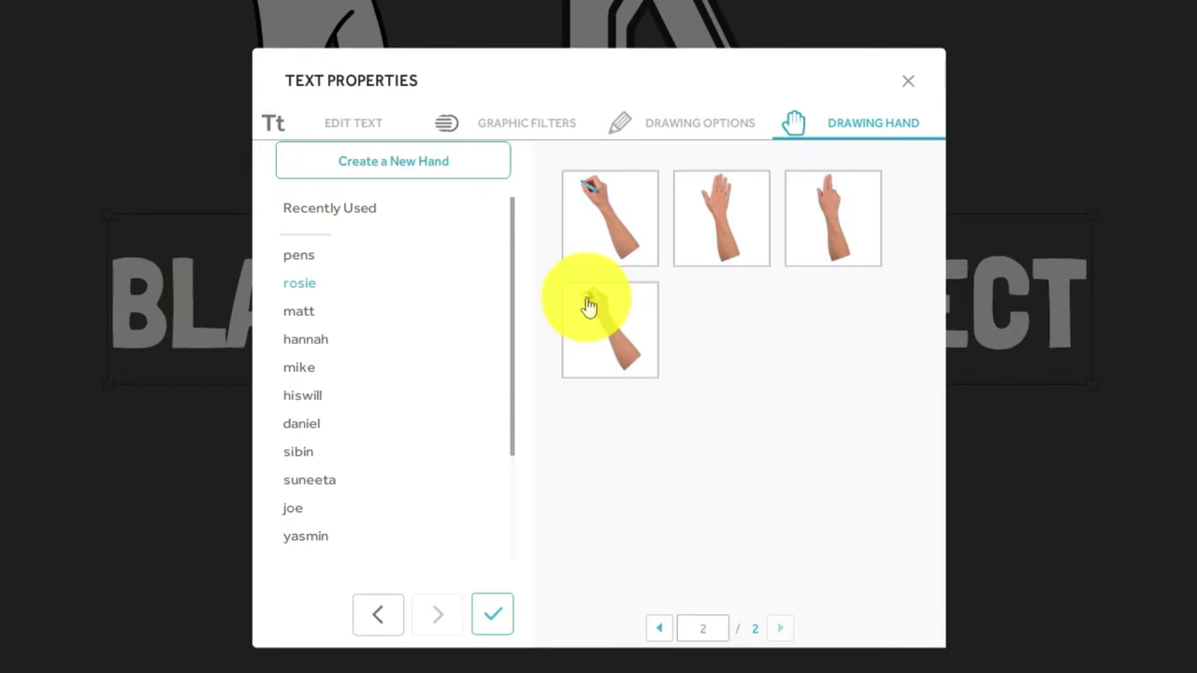
left_click(593, 346)
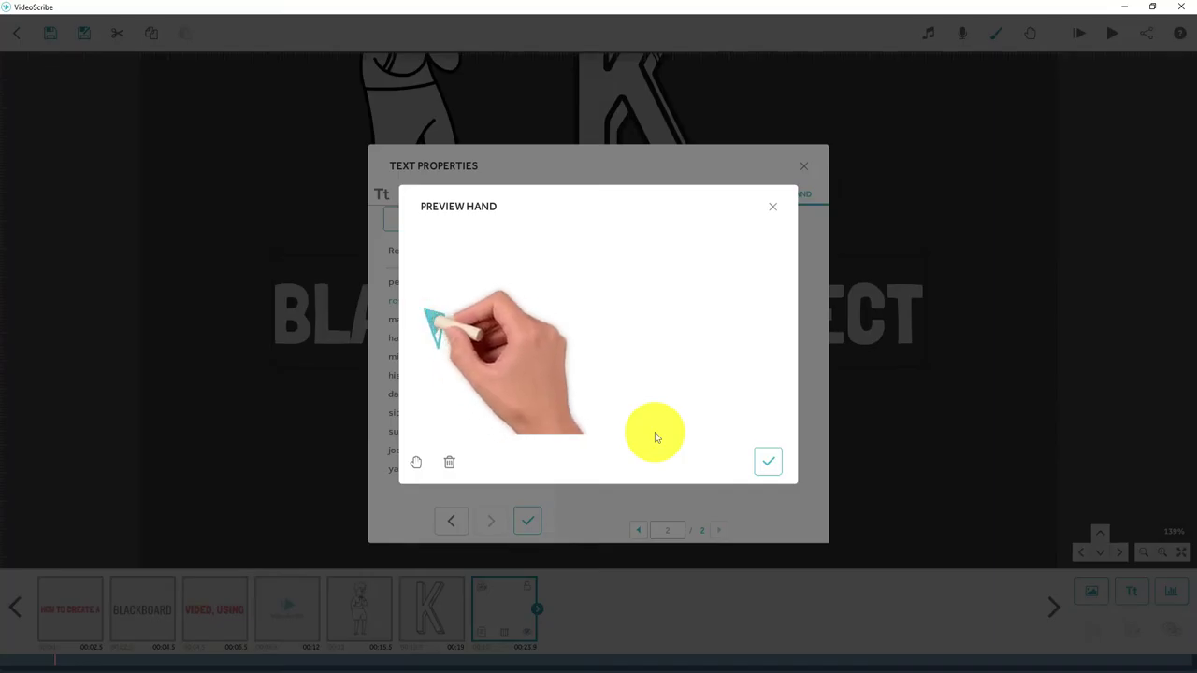
left_click(762, 464)
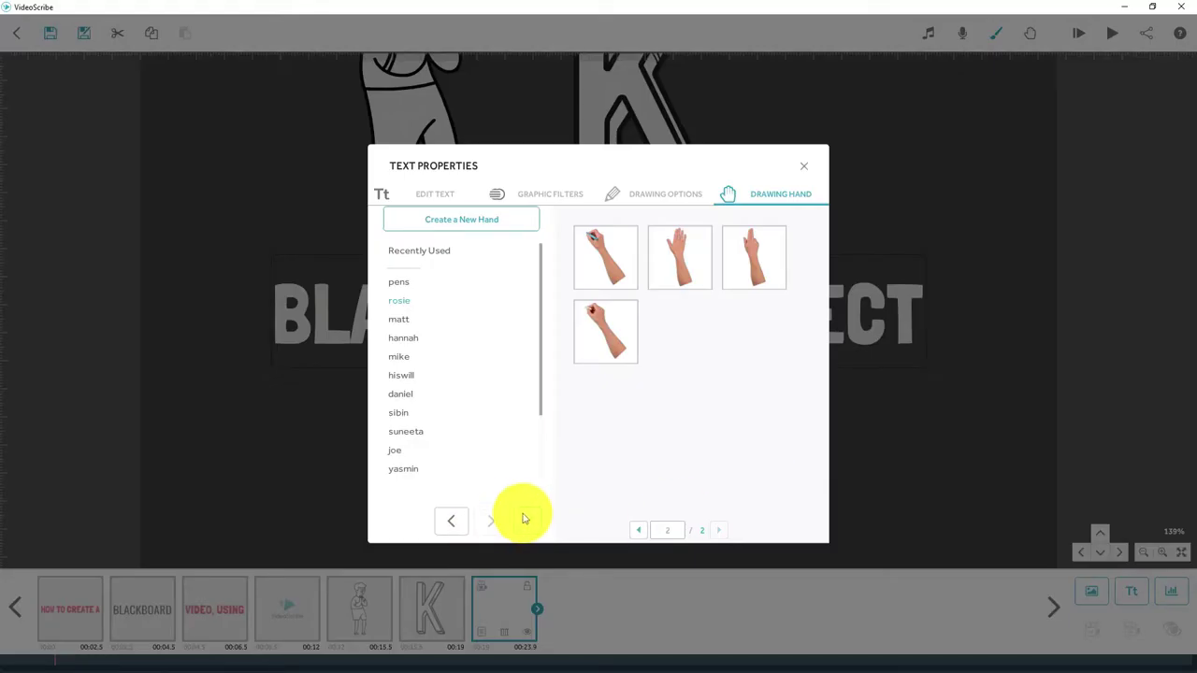
left_click(526, 524)
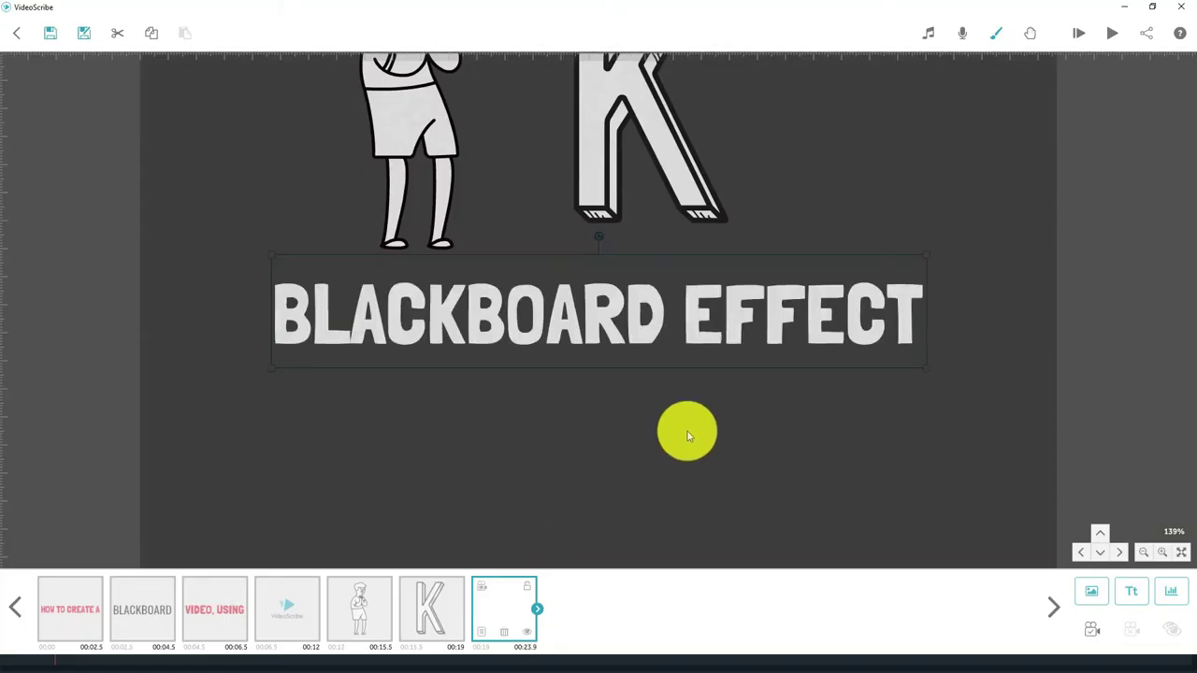
Preview the chalk hand drawing the text, stopping playback mid-drawing
left_click(1111, 33)
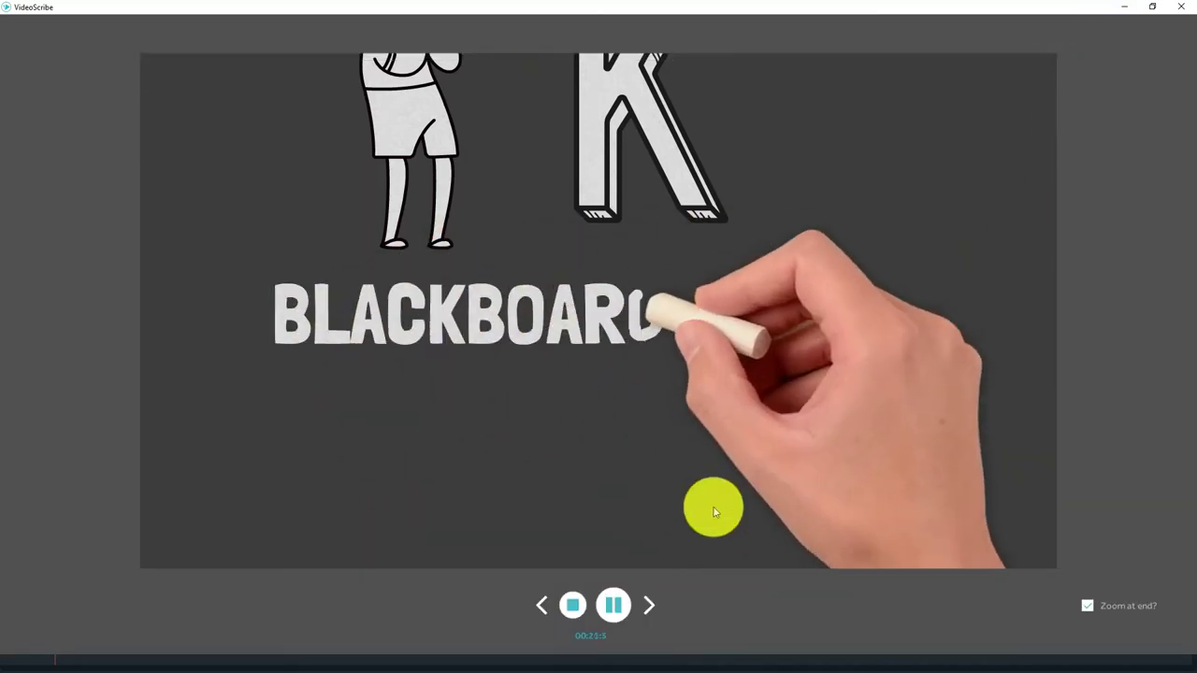
left_click(572, 605)
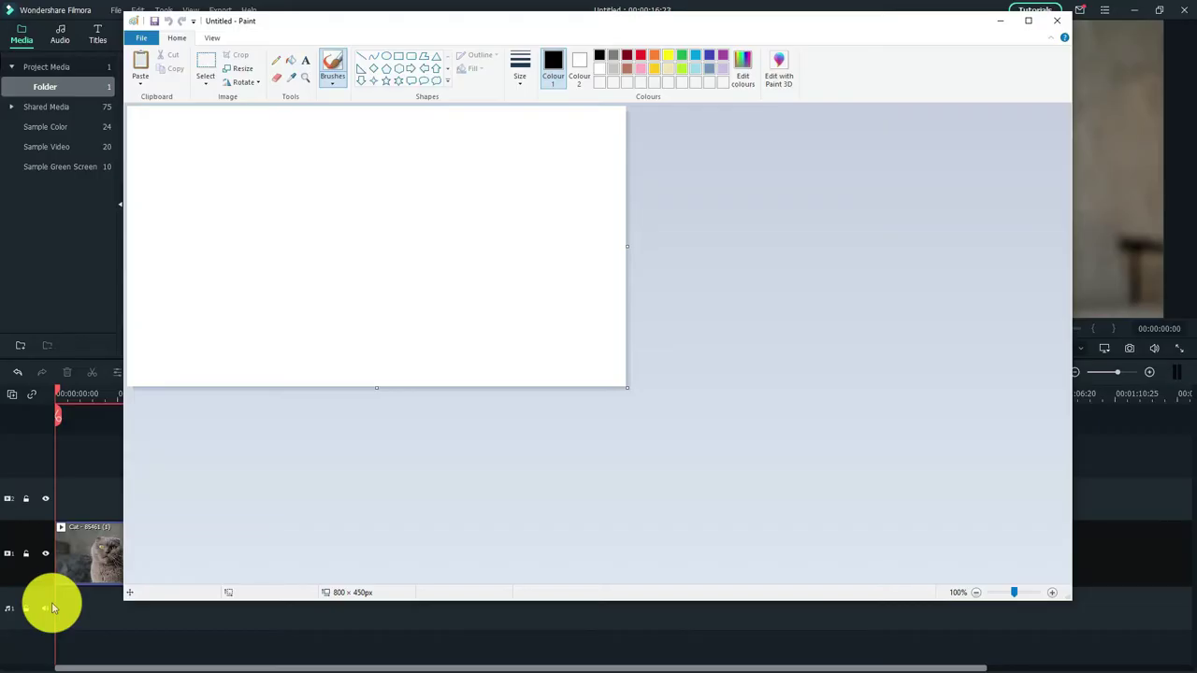
Paste the cat photo into Paint and save it as the PNG file 'cat'
left_click(138, 62)
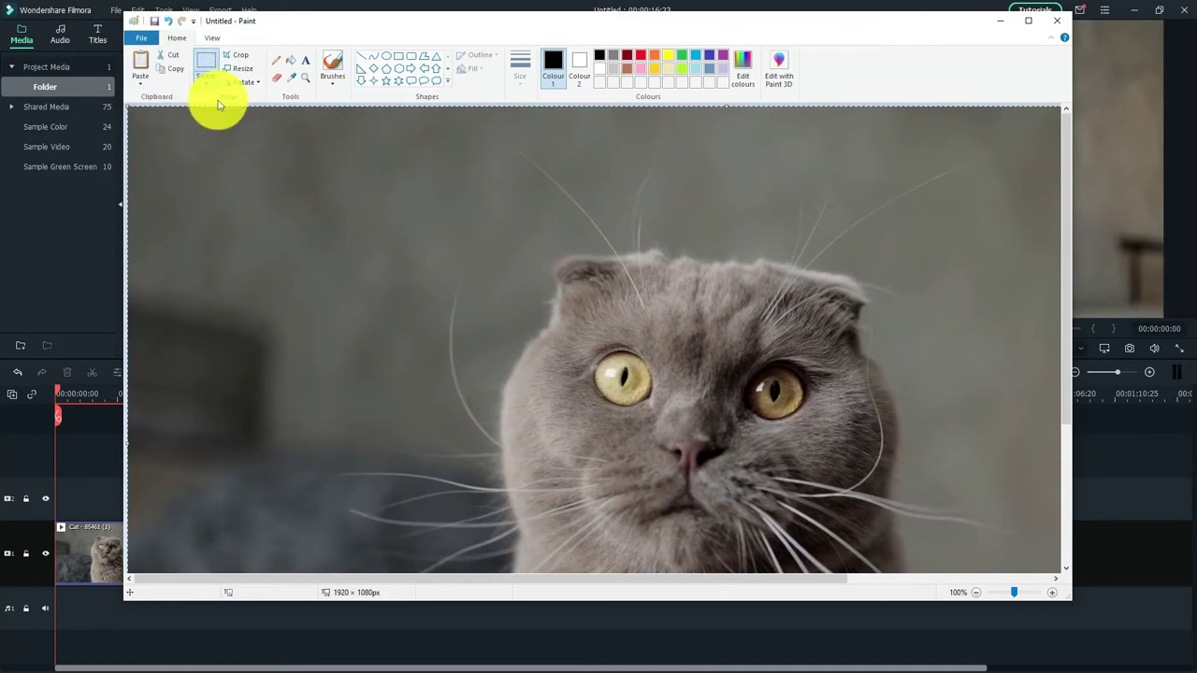
left_click(146, 40)
mouse_move(159, 142)
left_click(308, 106)
type("cat")
key("Return")
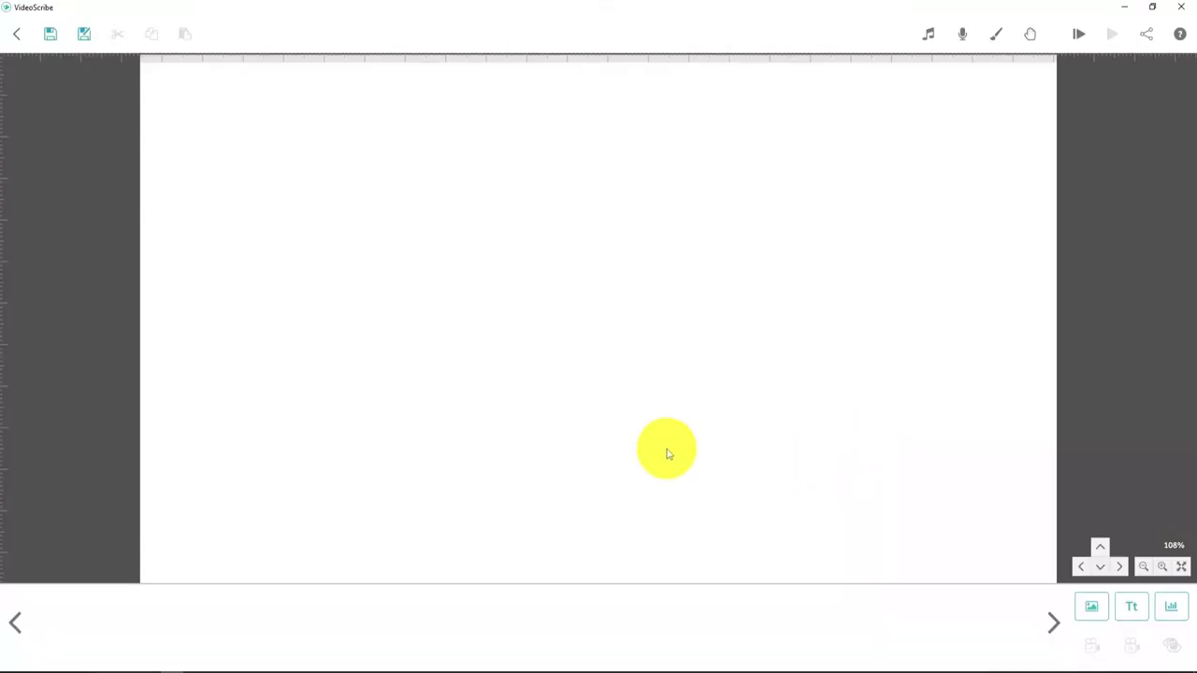
Import cat.png from the computer as a new image
left_click(1091, 609)
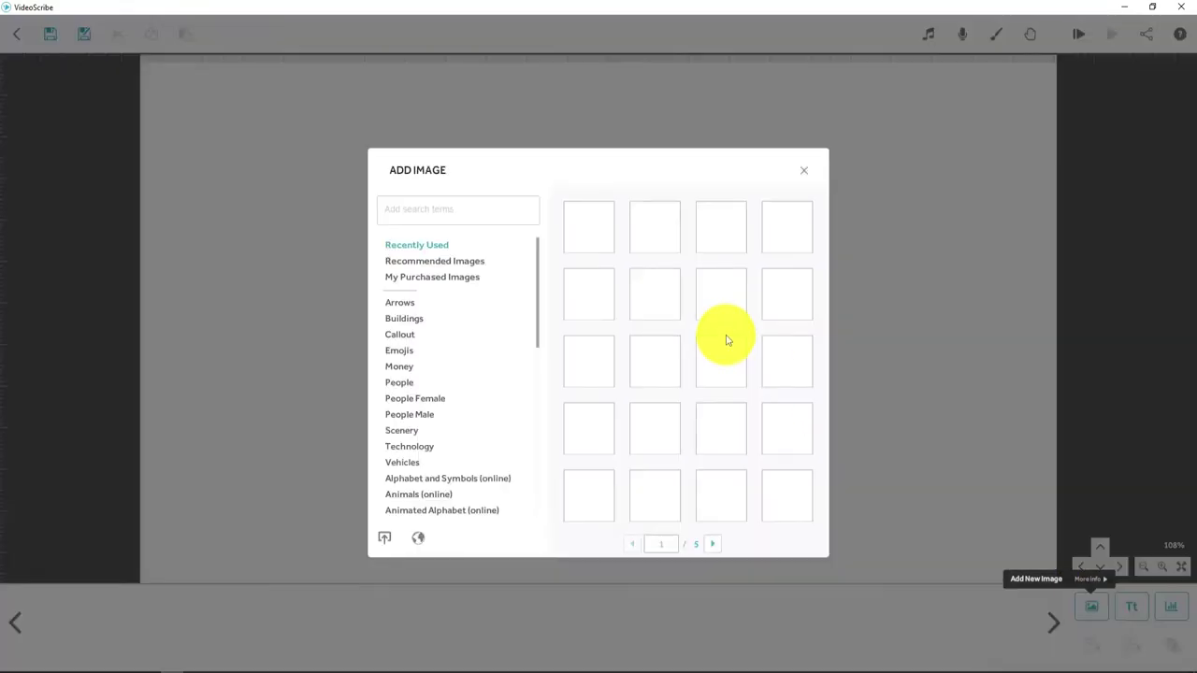
left_click(383, 544)
left_click(146, 125)
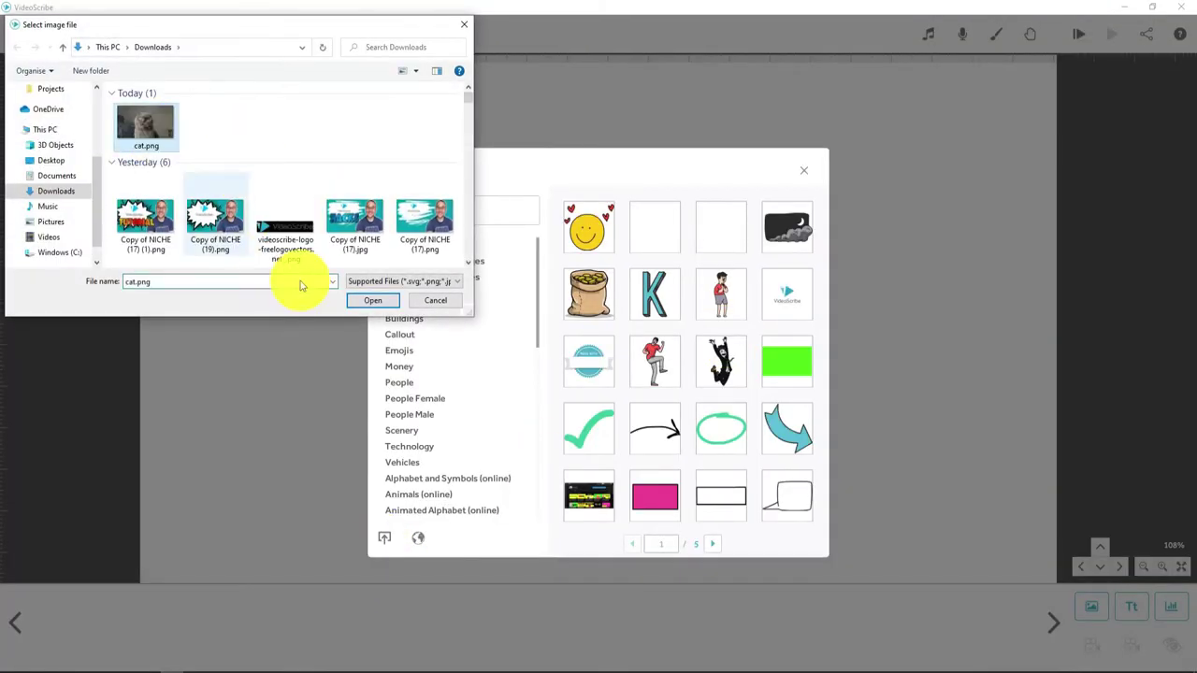
left_click(352, 299)
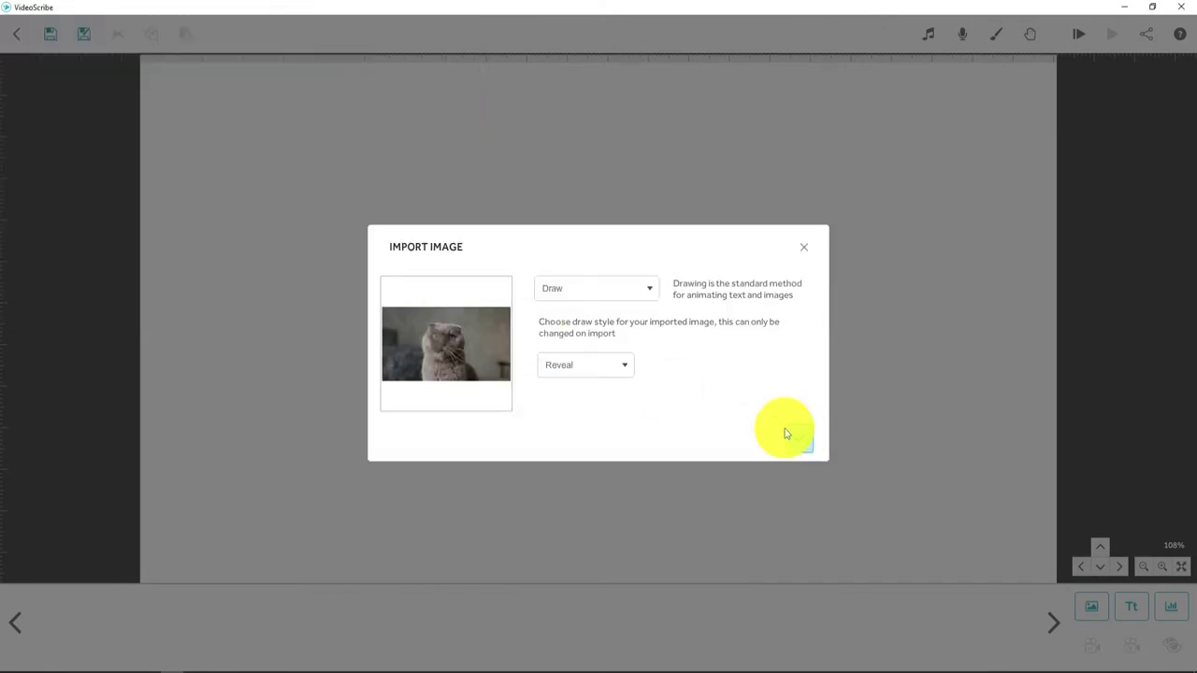
left_click(793, 433)
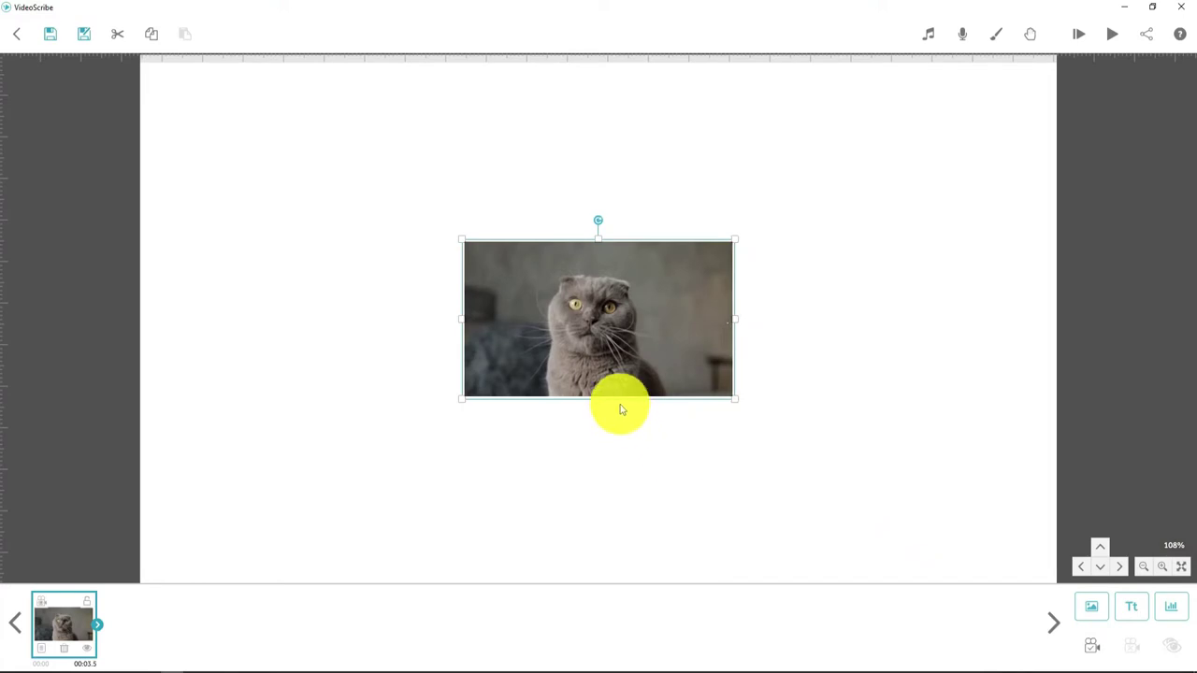
Enlarge the cat photo to fill the canvas and set the camera to that view
left_click_drag(587, 338, 328, 192)
left_click_drag(492, 270, 808, 449)
left_click(617, 495)
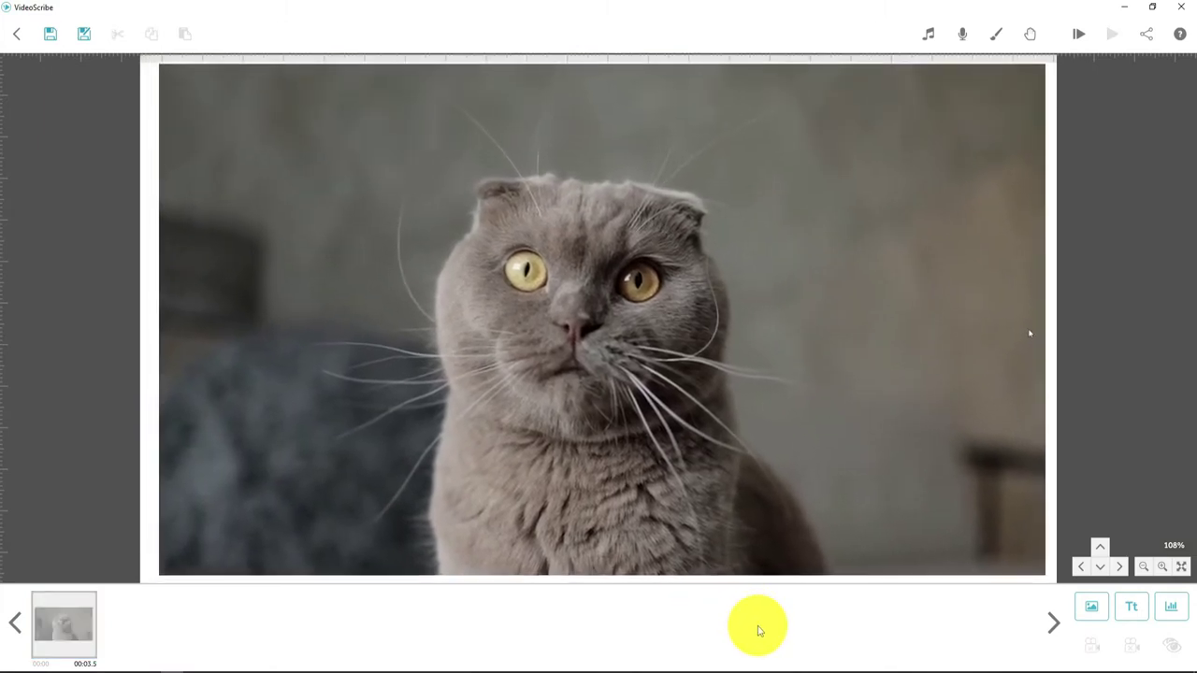
scroll(592, 430, "up", 1)
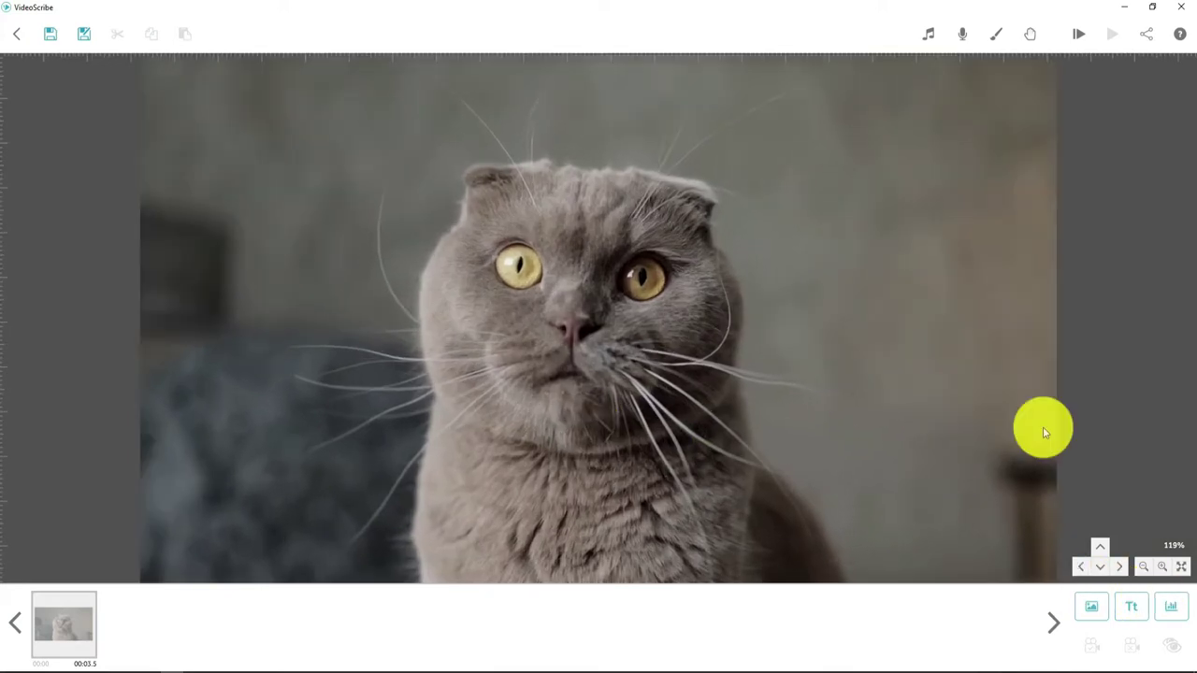
right_click(622, 315)
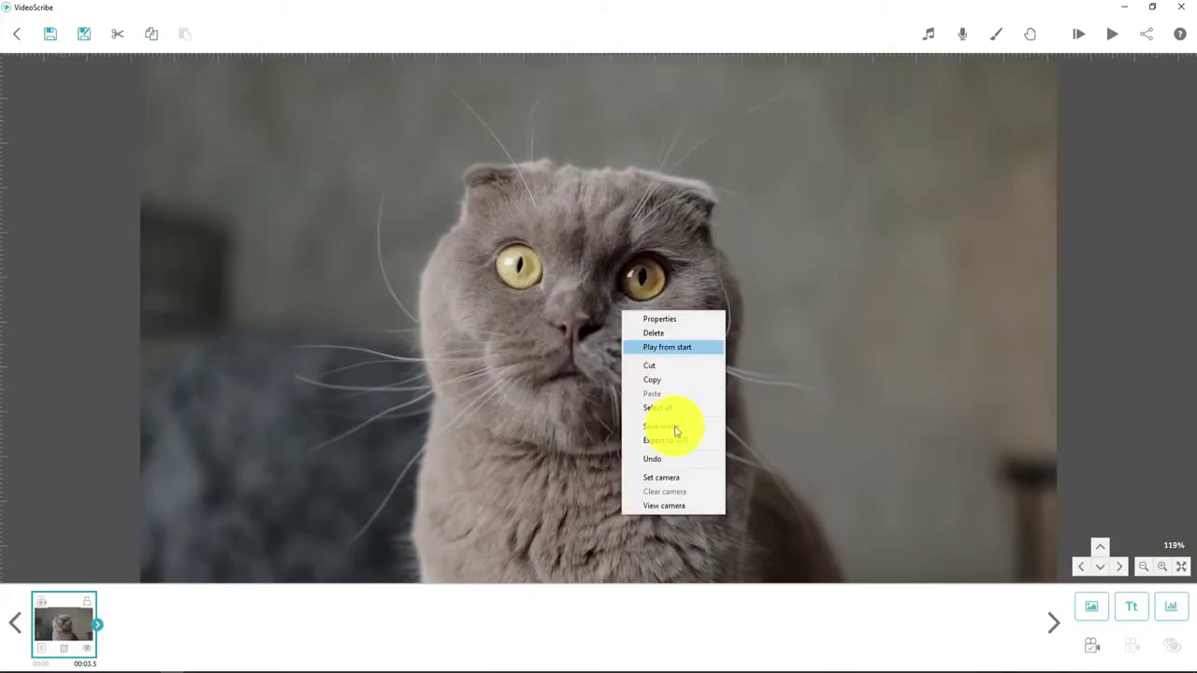
left_click(686, 477)
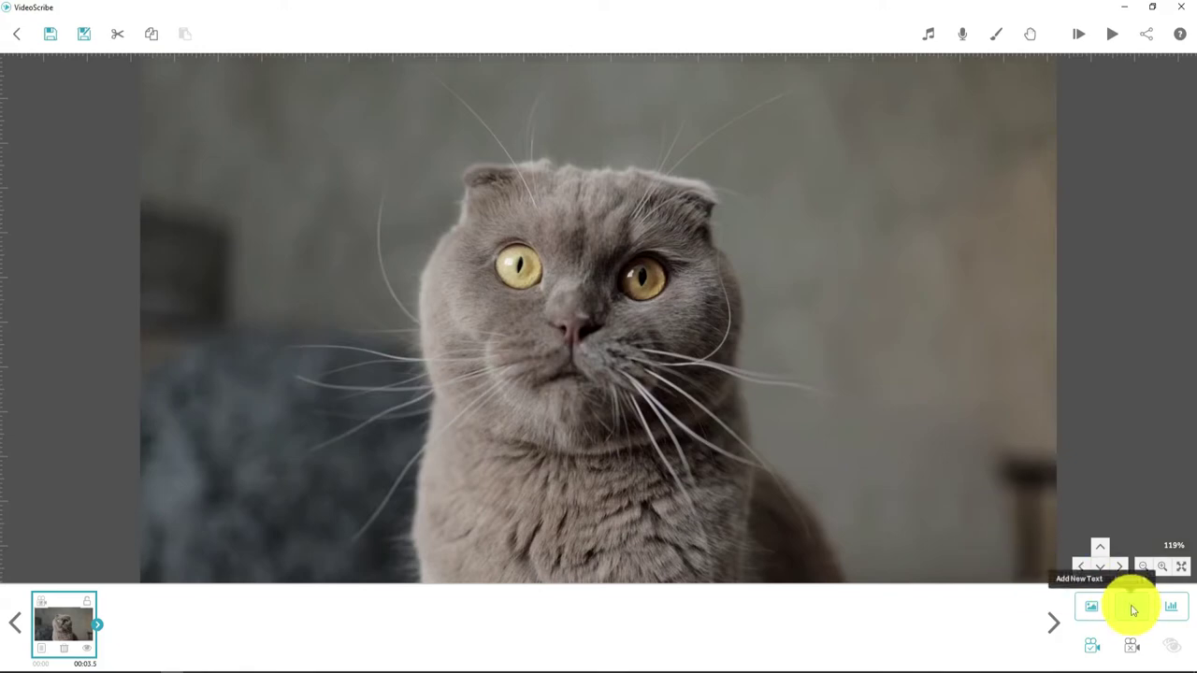
Add the centred two-line title '10 REASONS YOU SHOULD BUY A CAT', enlarged at top-left
left_click(1132, 609)
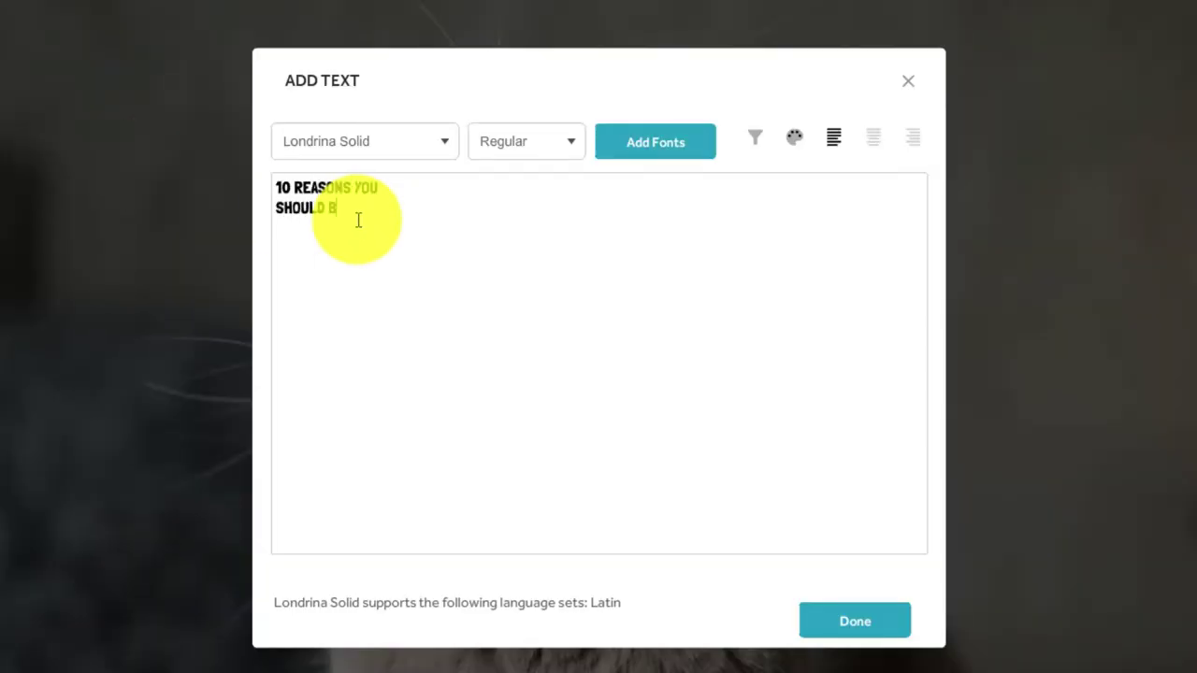
type("Y")
key("Return")
type("A CAT")
left_click(873, 137)
left_click(794, 137)
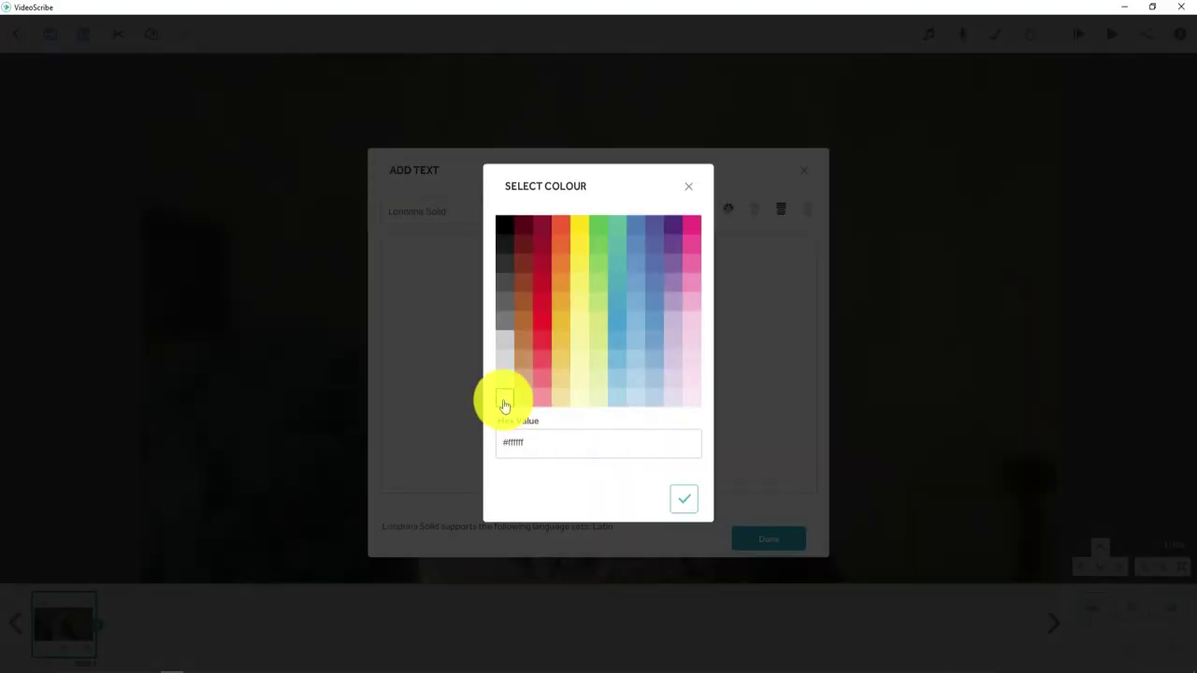
left_click(686, 500)
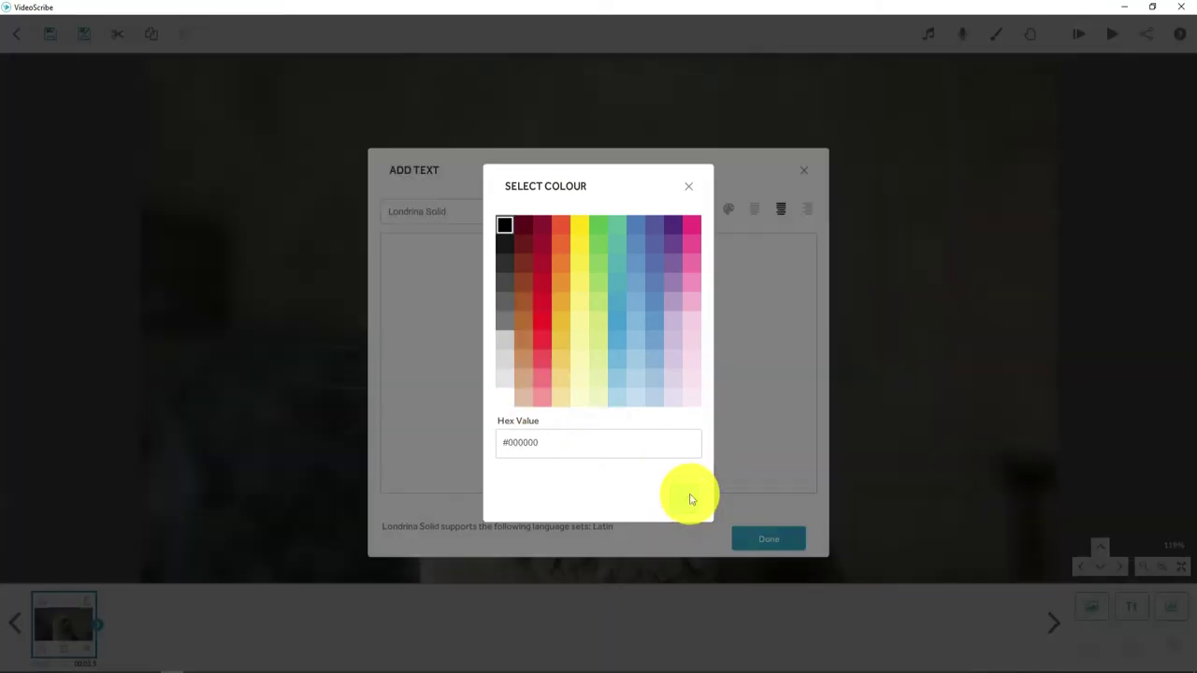
left_click(790, 549)
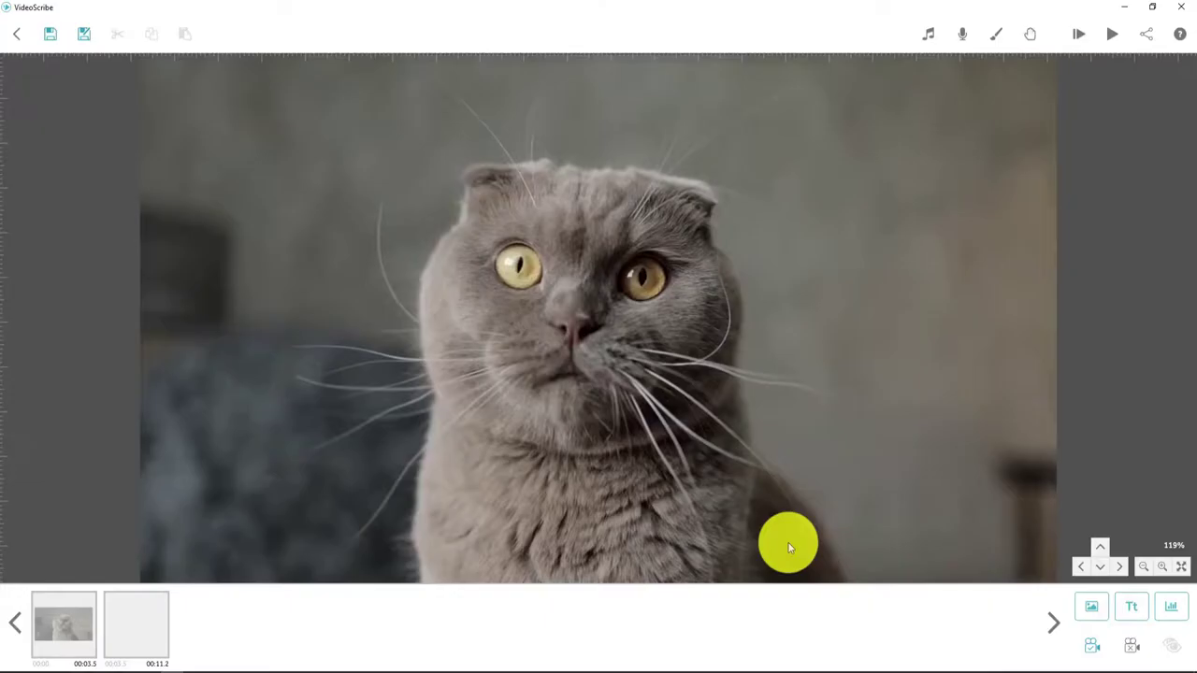
left_click_drag(601, 322, 271, 162)
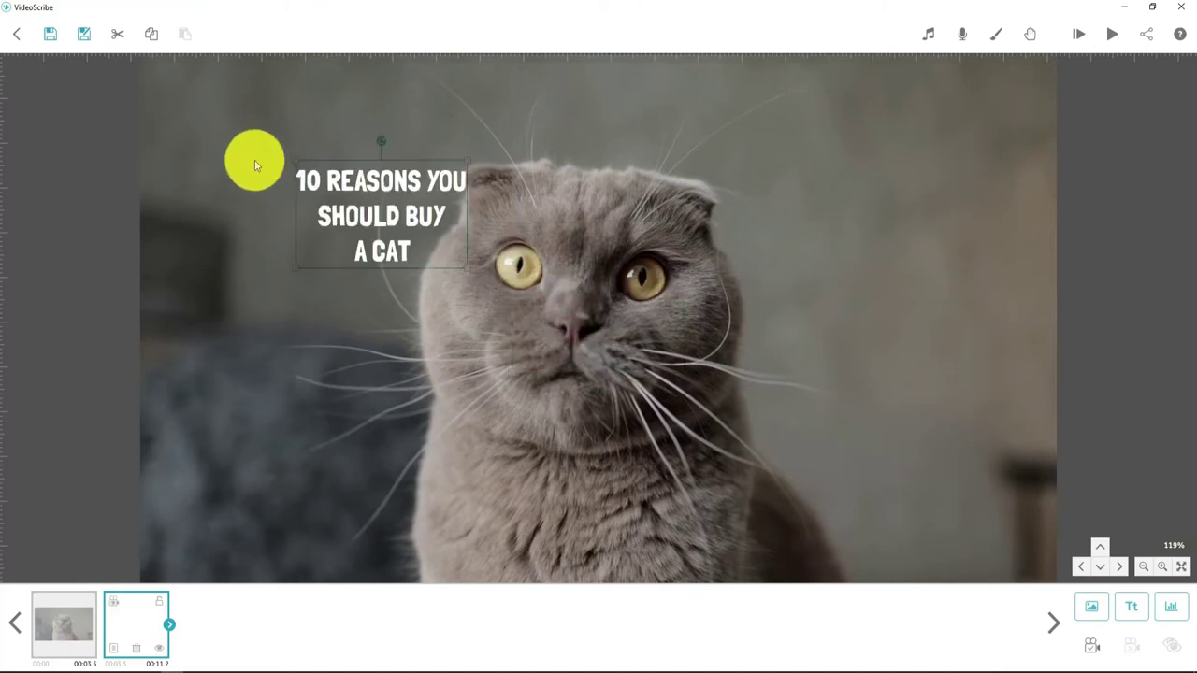
mouse_move(358, 220)
left_mouse_down()
mouse_move(382, 249)
mouse_move(361, 209)
left_mouse_up()
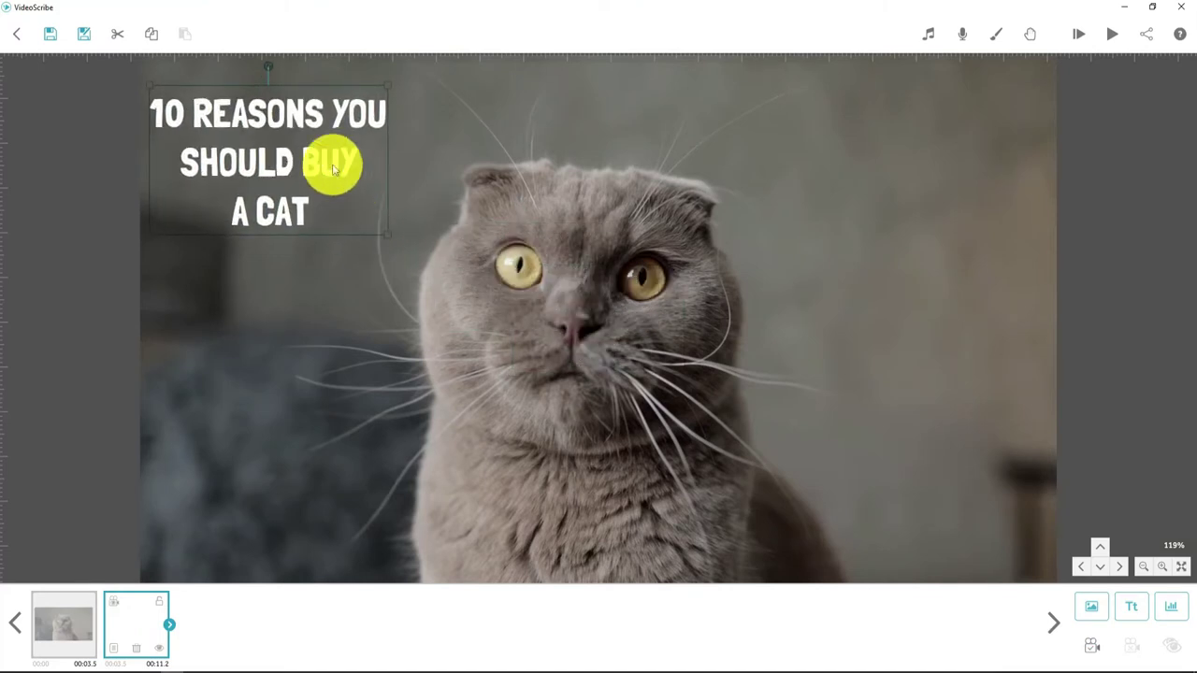
left_click_drag(342, 163, 351, 185)
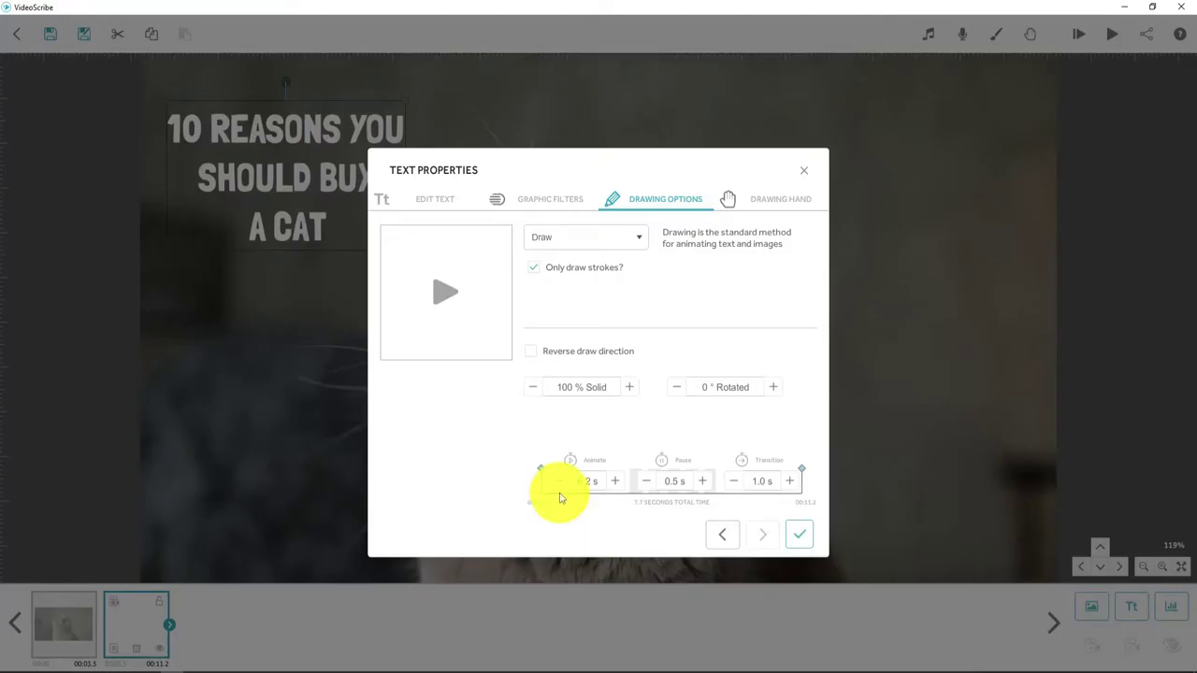
Set the title's draw time to 2 seconds and pause to 2.0 seconds, previewing the no-hand option
left_click(584, 481)
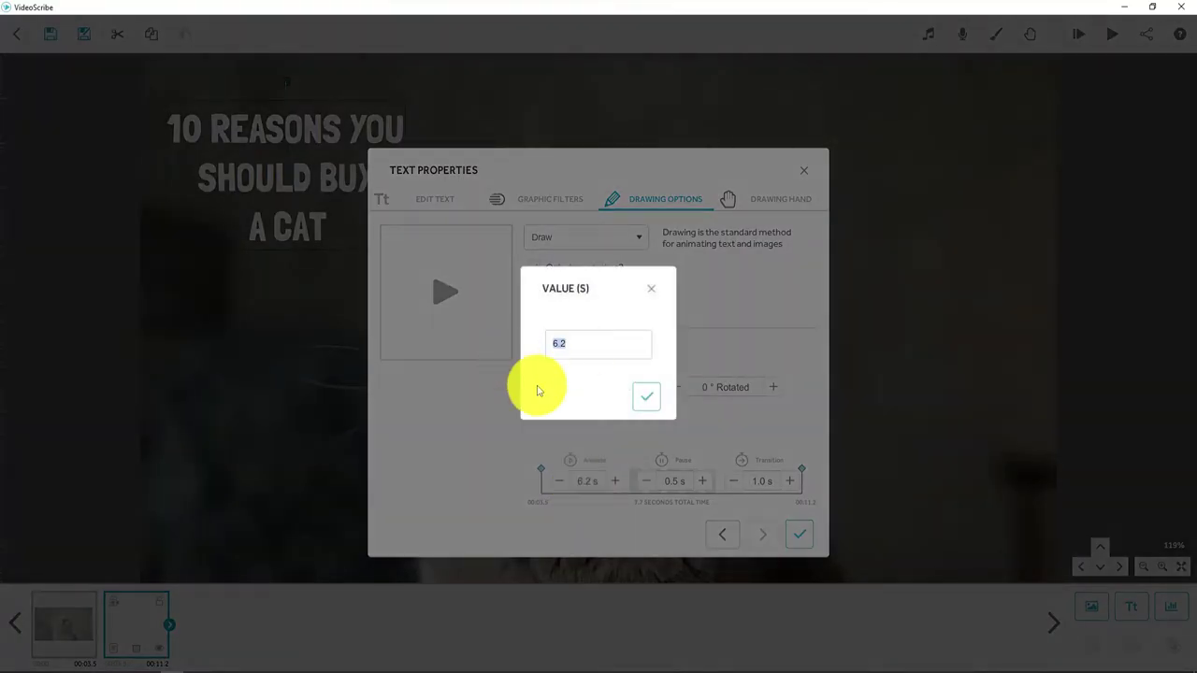
type("2")
left_click(646, 397)
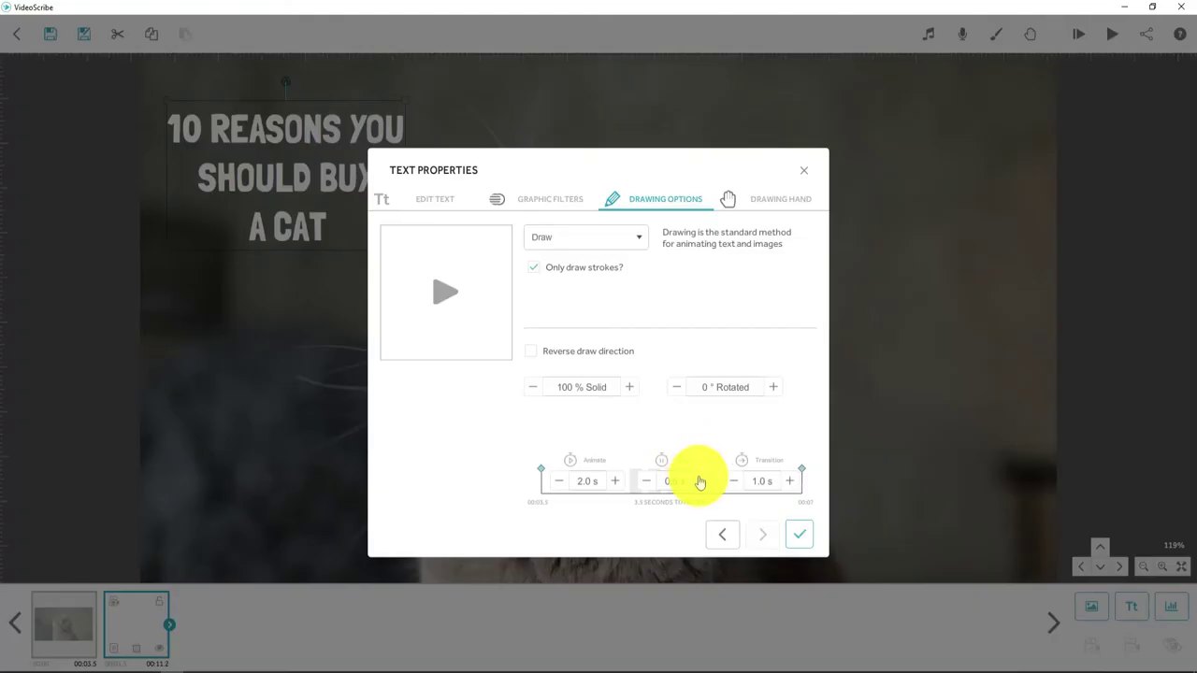
left_click(703, 480)
left_click(704, 481)
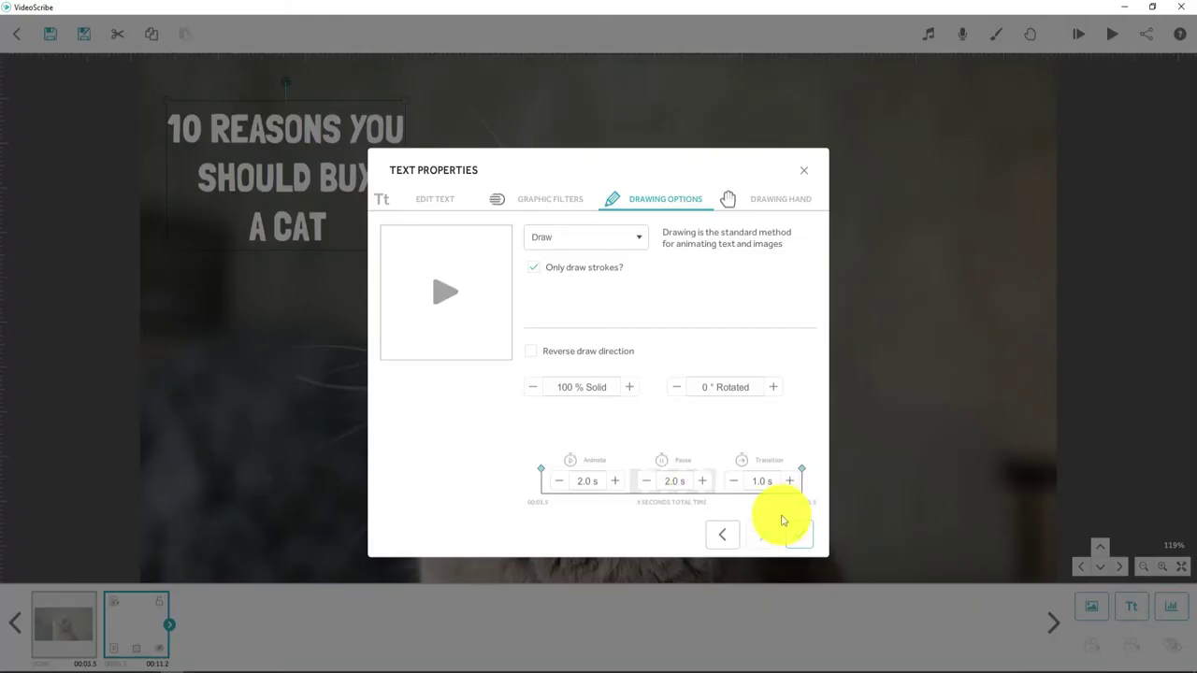
left_click(775, 200)
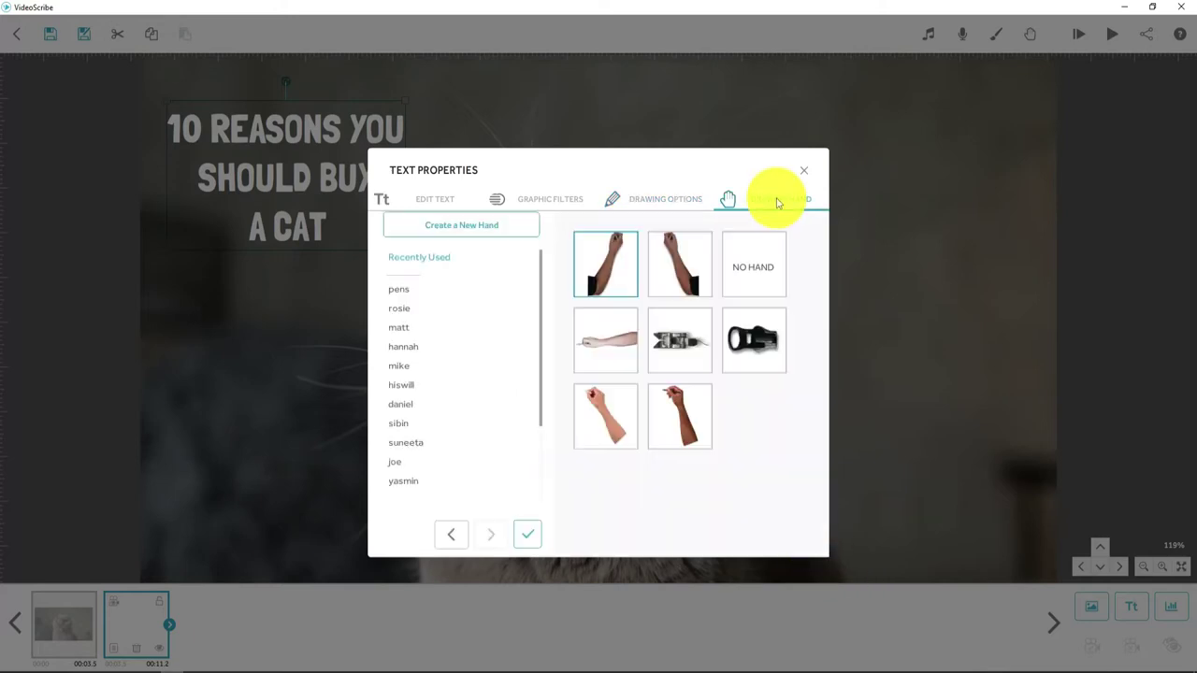
left_click(747, 284)
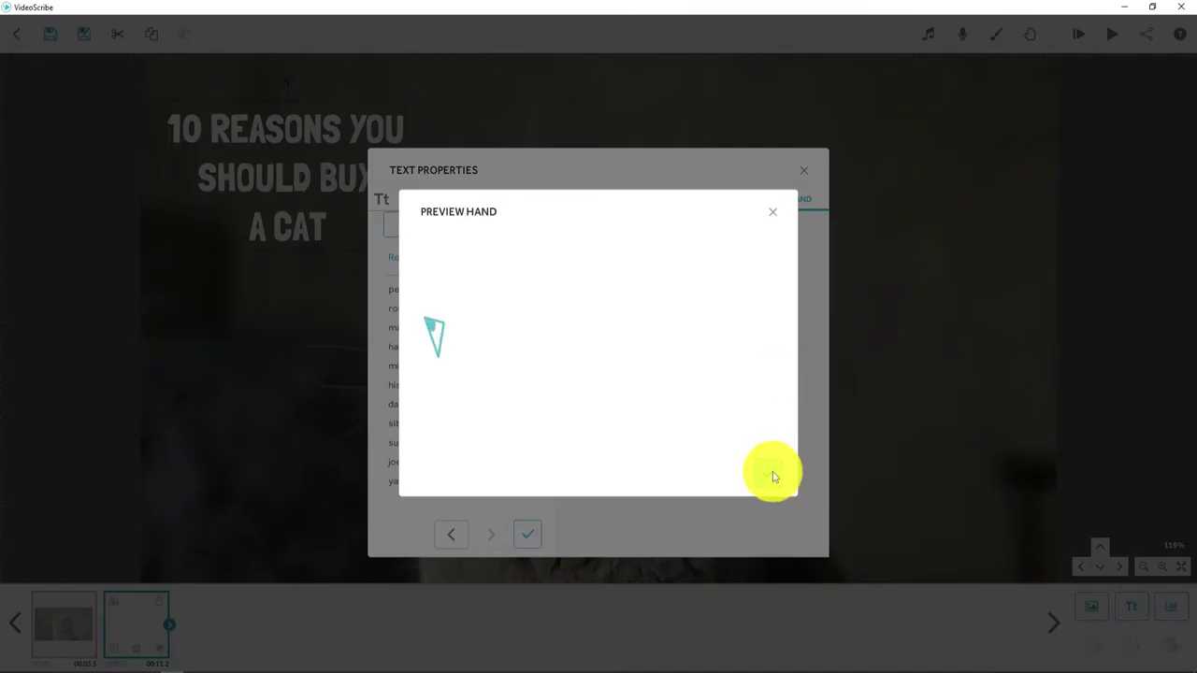
left_click(771, 475)
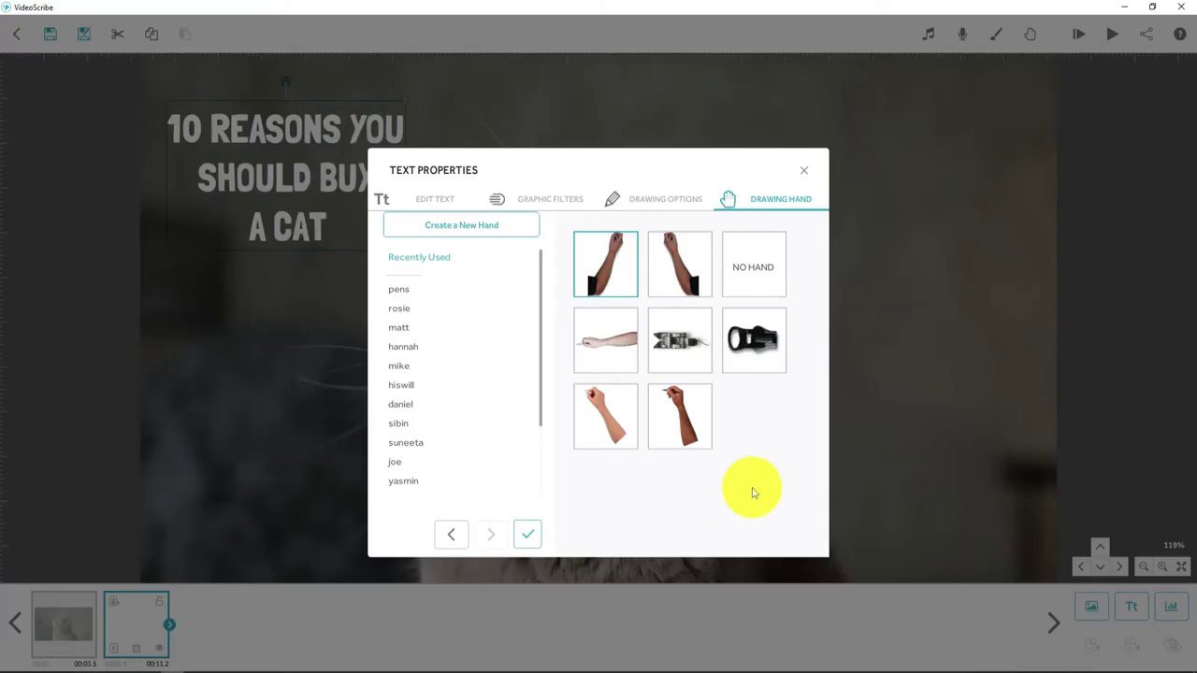
Apply the title animation, then add a red heart and shrink it at the upper right
left_click(522, 535)
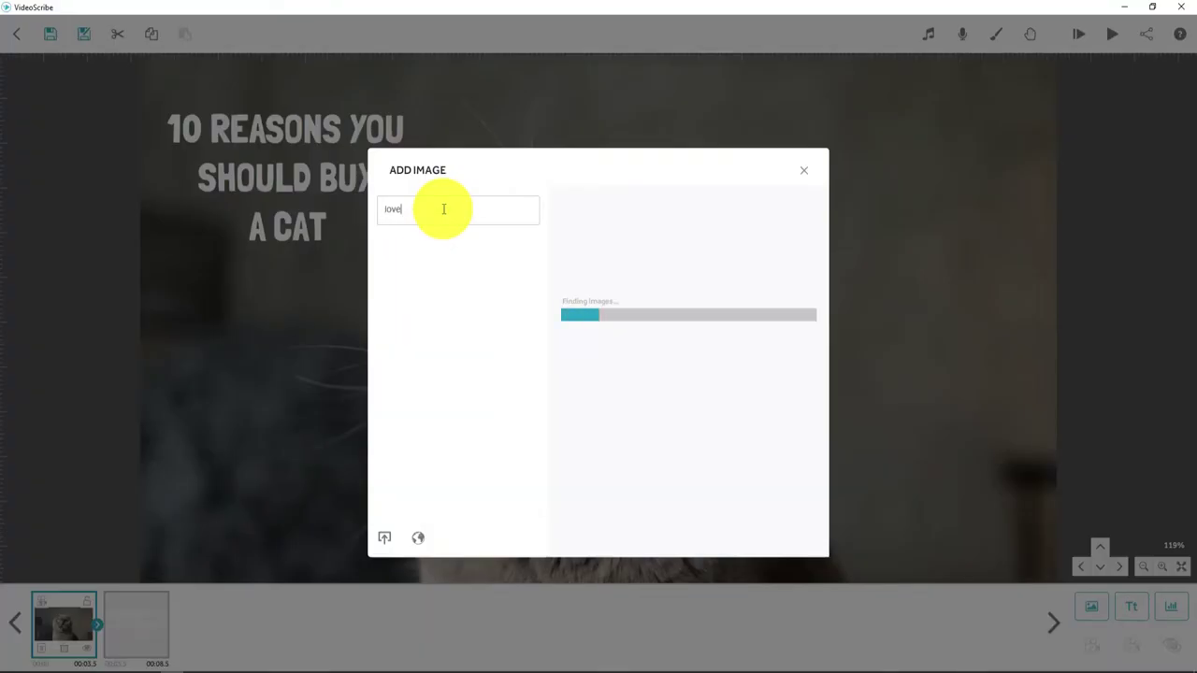
left_click(775, 239)
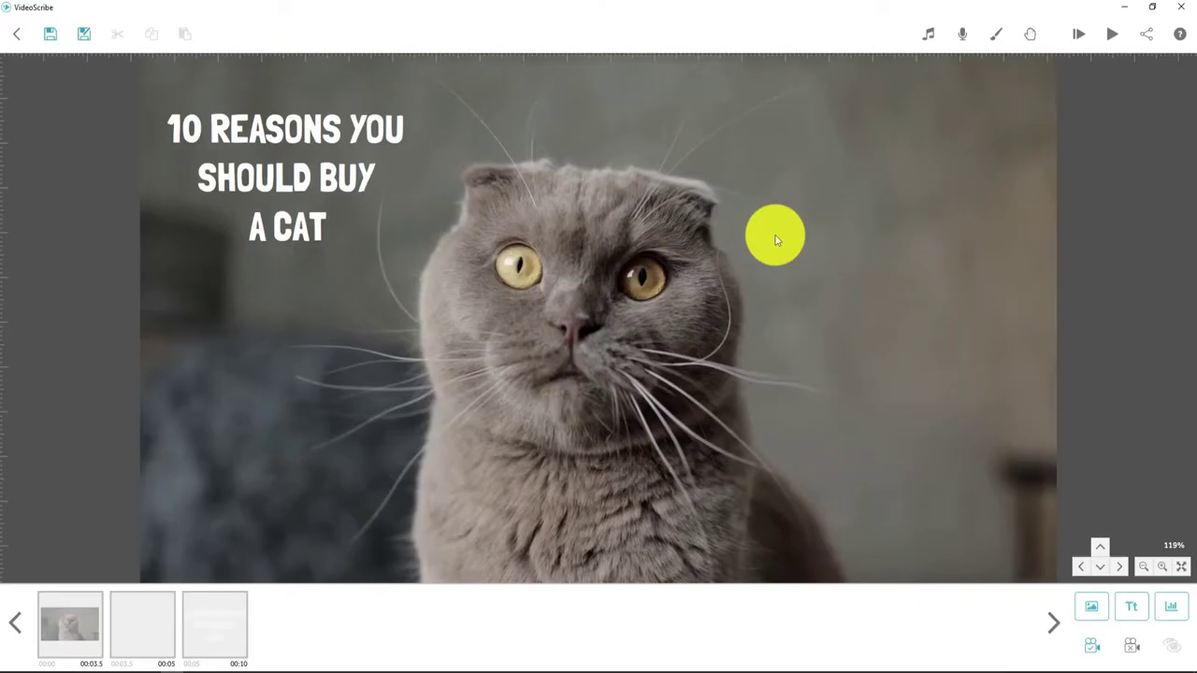
left_click_drag(748, 225, 963, 174)
left_click_drag(1032, 94, 962, 153)
Delete the cat photo element from the scene and confirm the removal
left_click(858, 443)
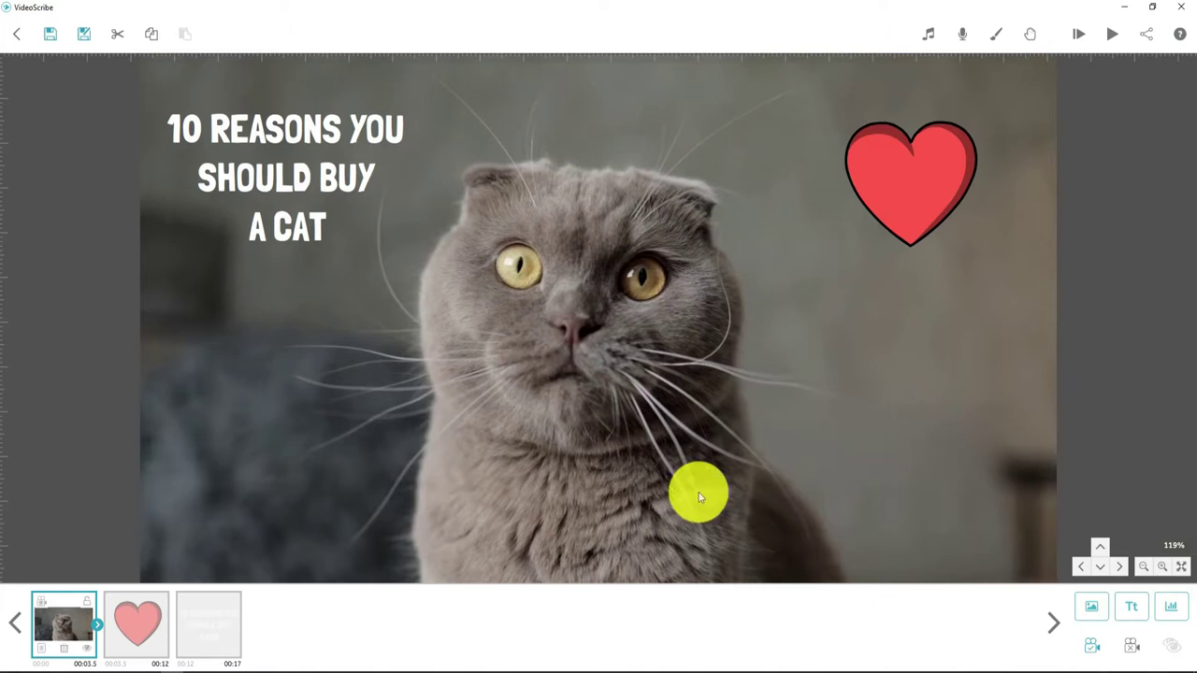
left_click(64, 647)
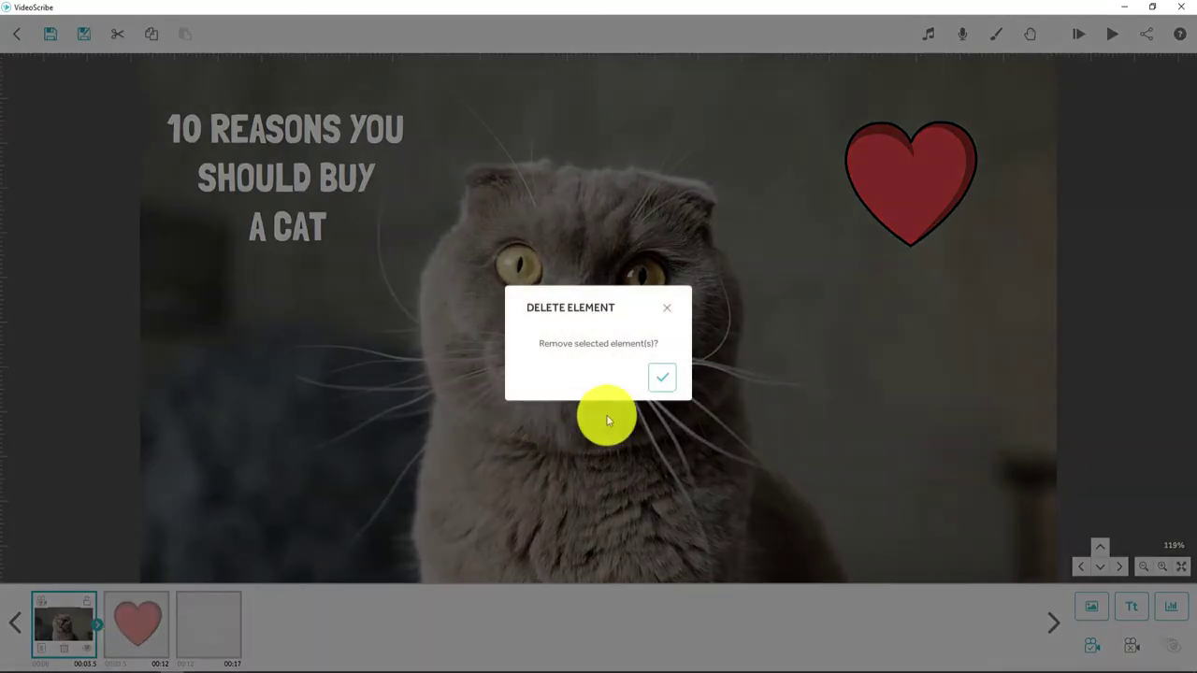
left_click(653, 390)
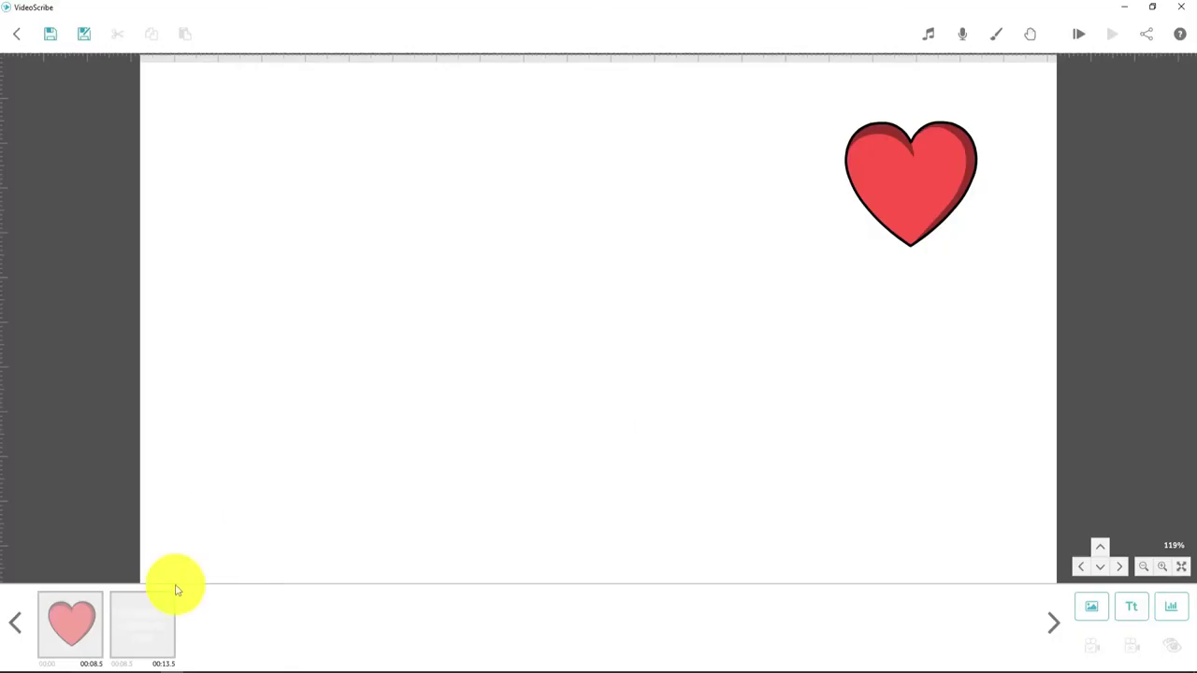
After checking the white title text, open the background colour swatch in Background Options
left_click(254, 226)
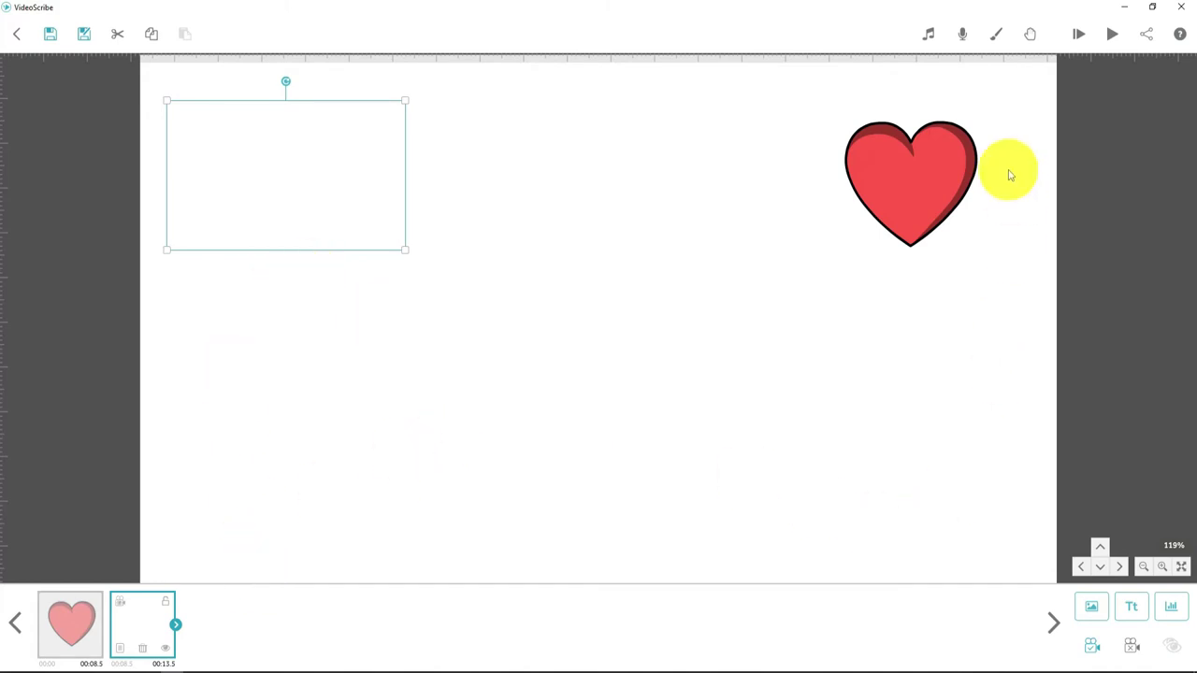
left_click(739, 428)
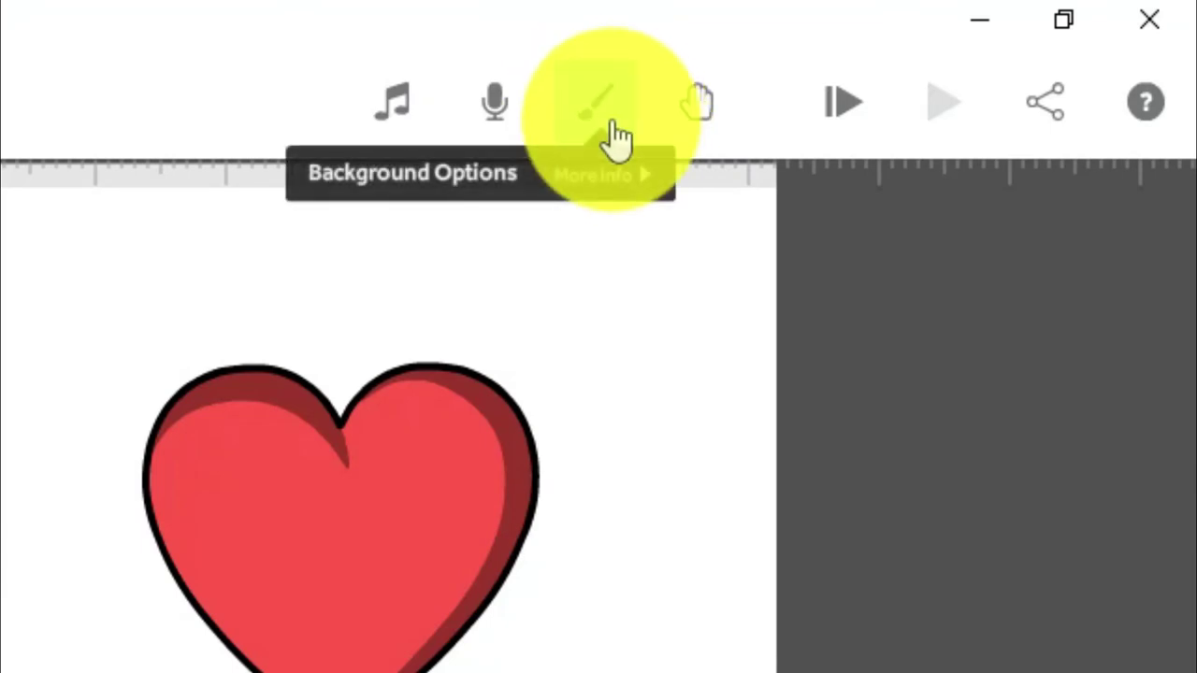
left_click(612, 138)
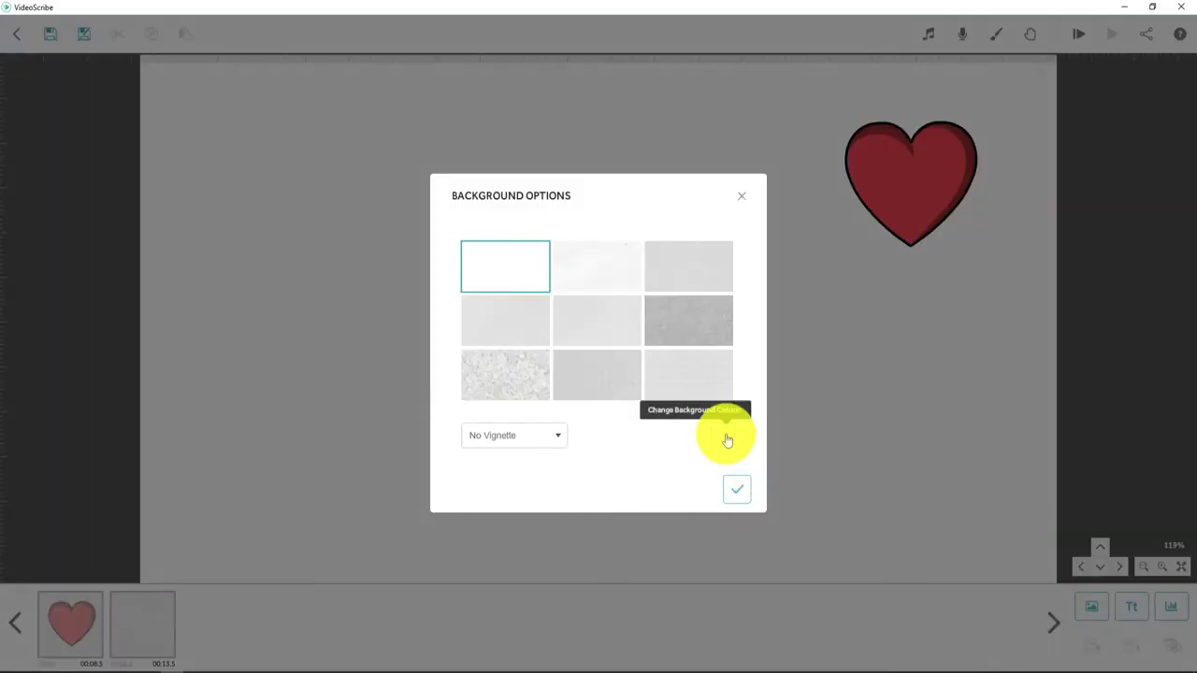
left_click(728, 439)
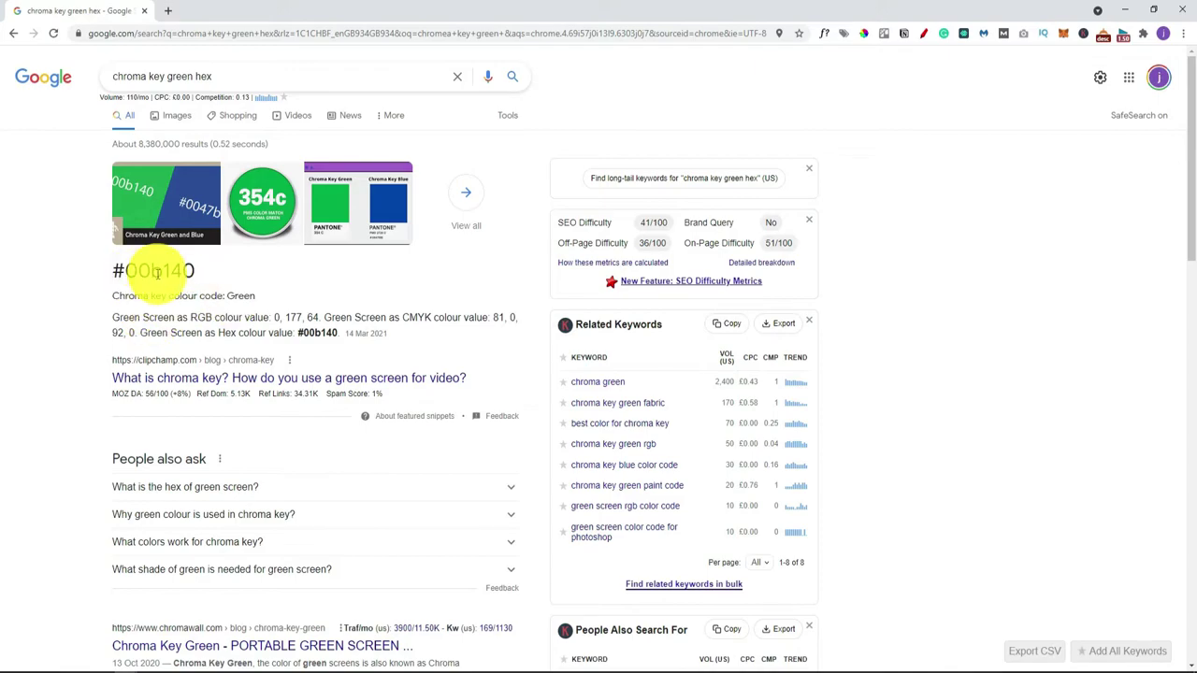
Copy the chroma key green hex code 00b140 from the Google result
double_click(157, 271)
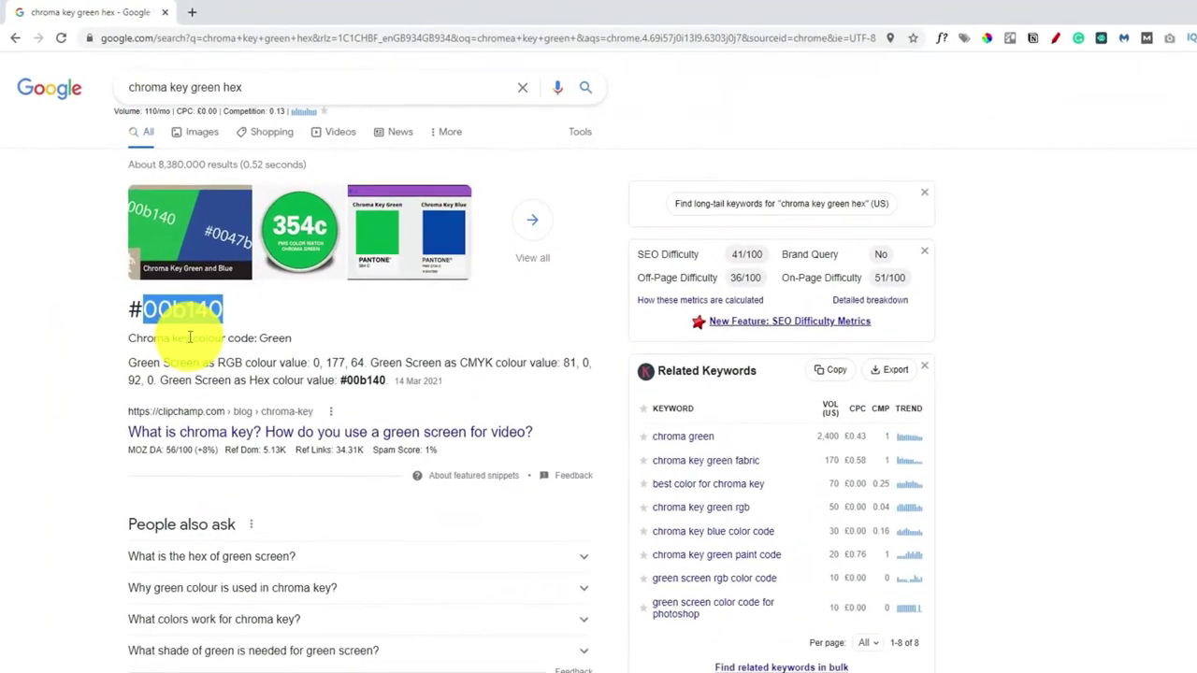
right_click(225, 316)
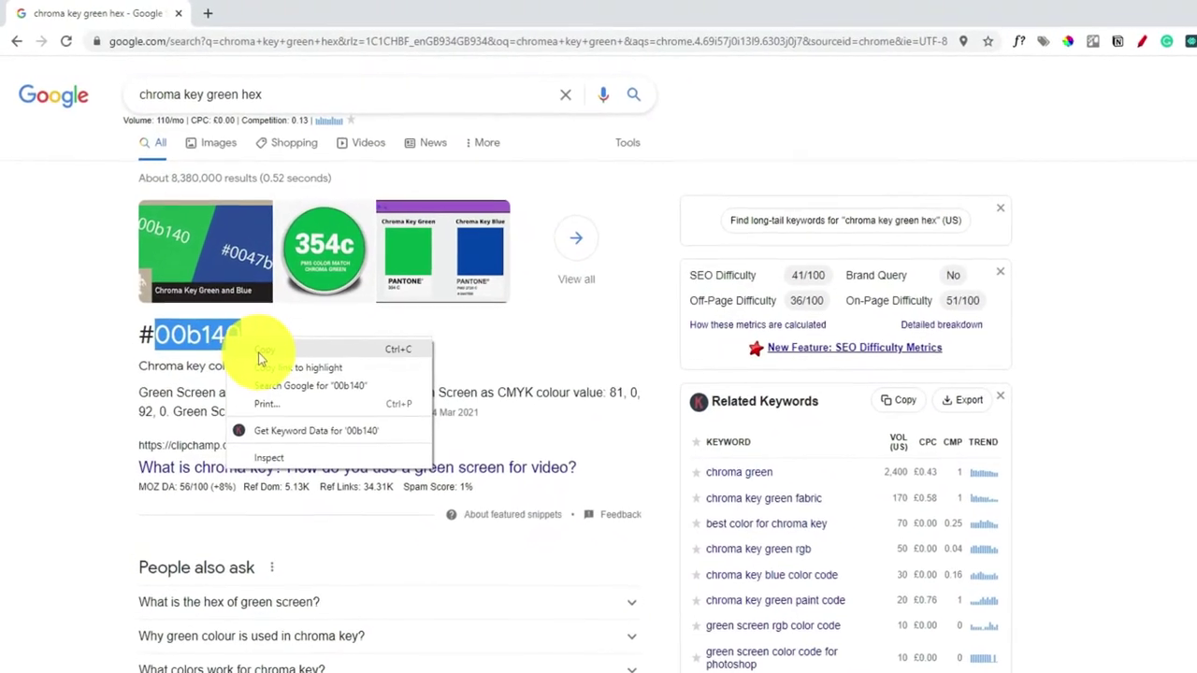
left_click(258, 351)
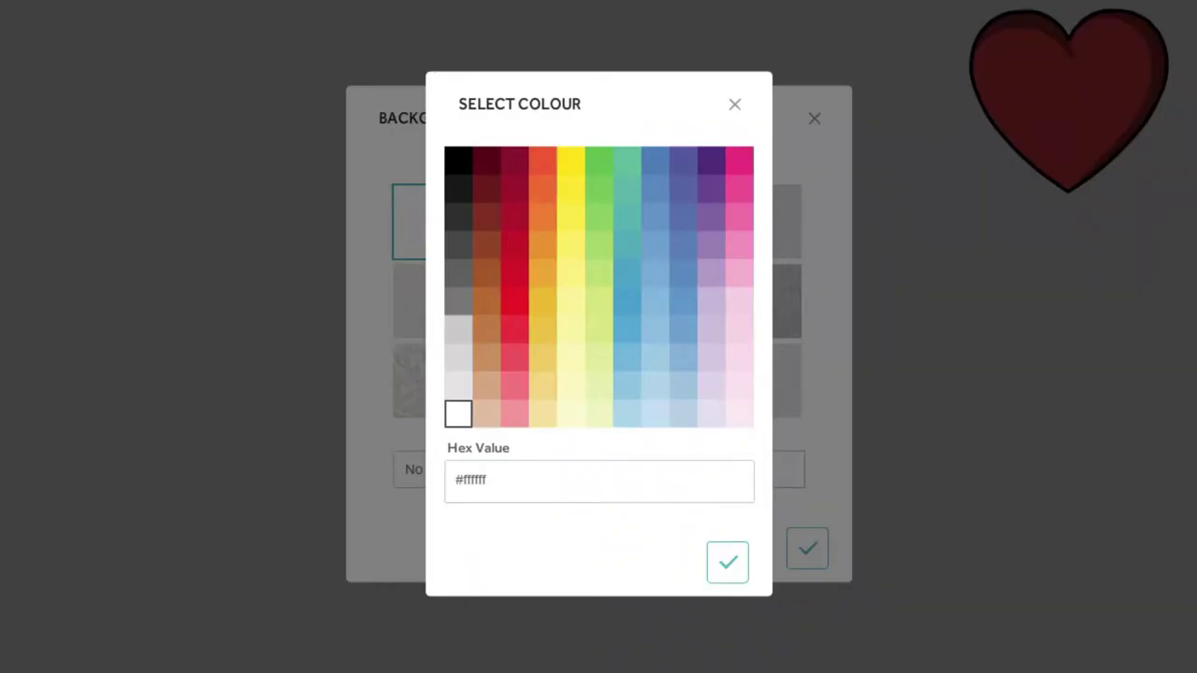
Replace the white Hex Value with 00b140 and apply the green background
triple_click(488, 478)
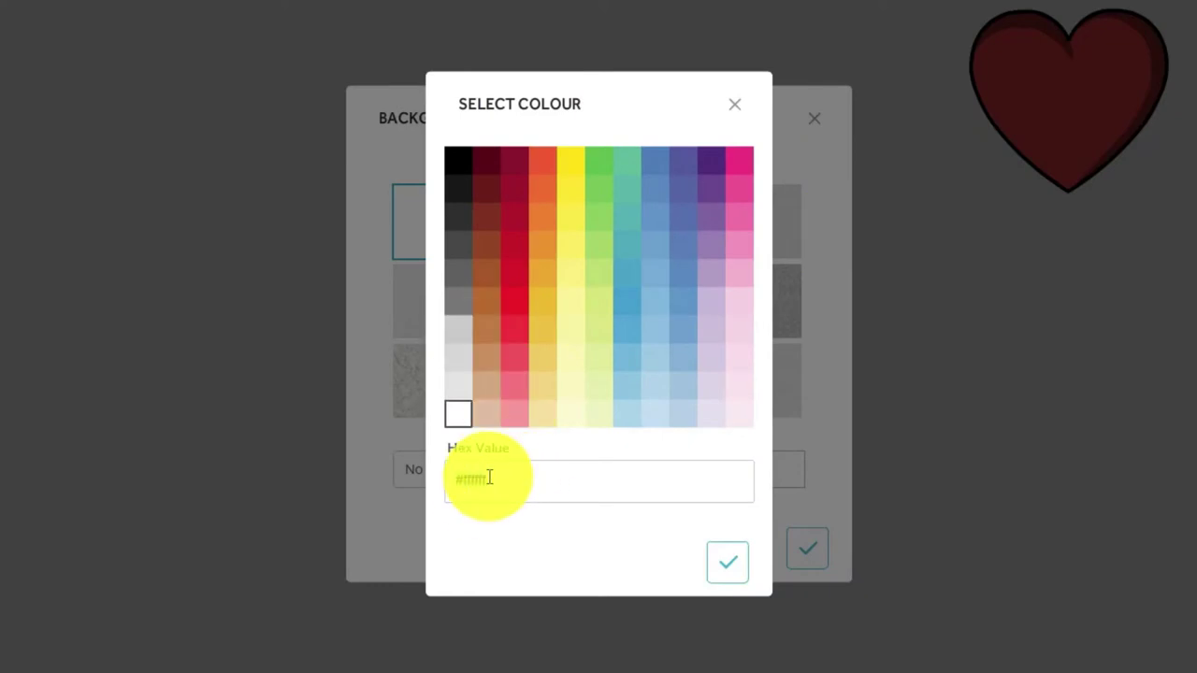
left_click(735, 570)
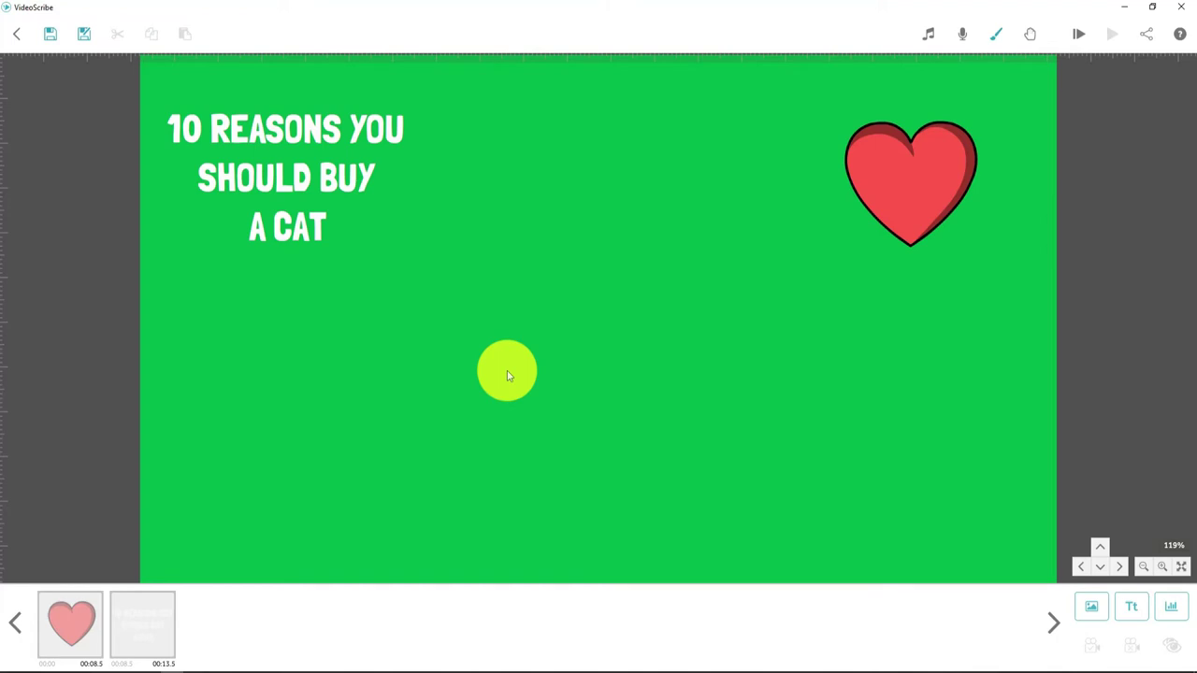
Render the scribe as a Quicktime MOV 1080 30fps video named greenscreencat
left_click(1150, 35)
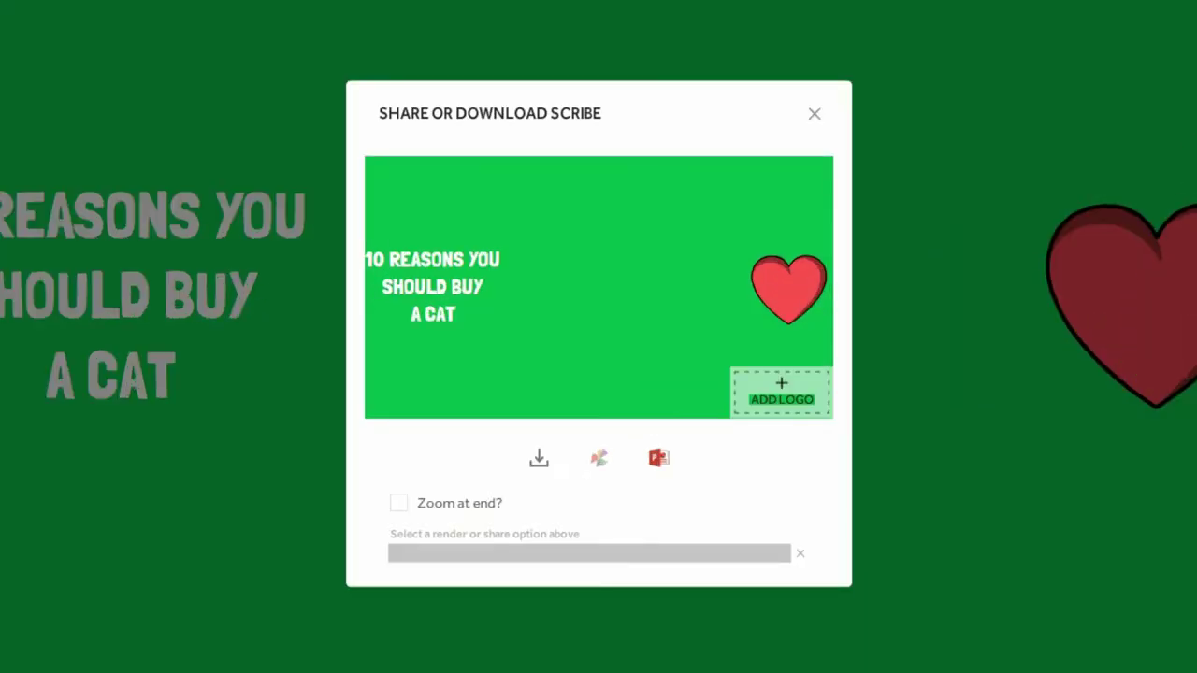
left_click(541, 462)
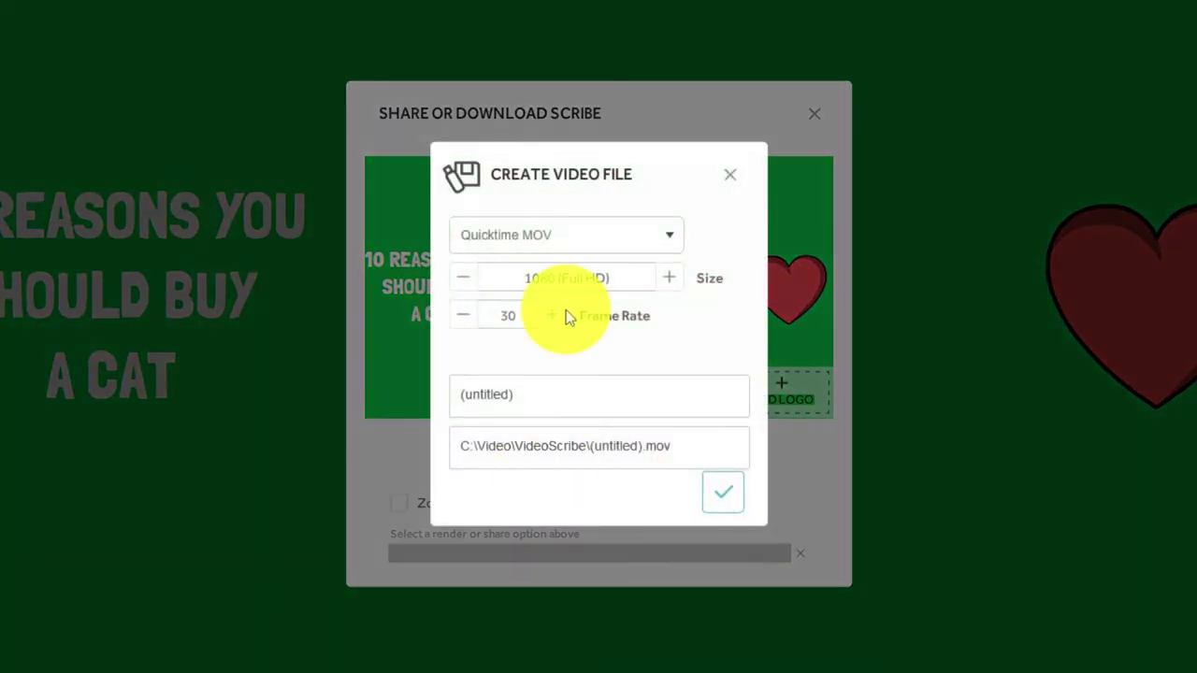
left_click(503, 388)
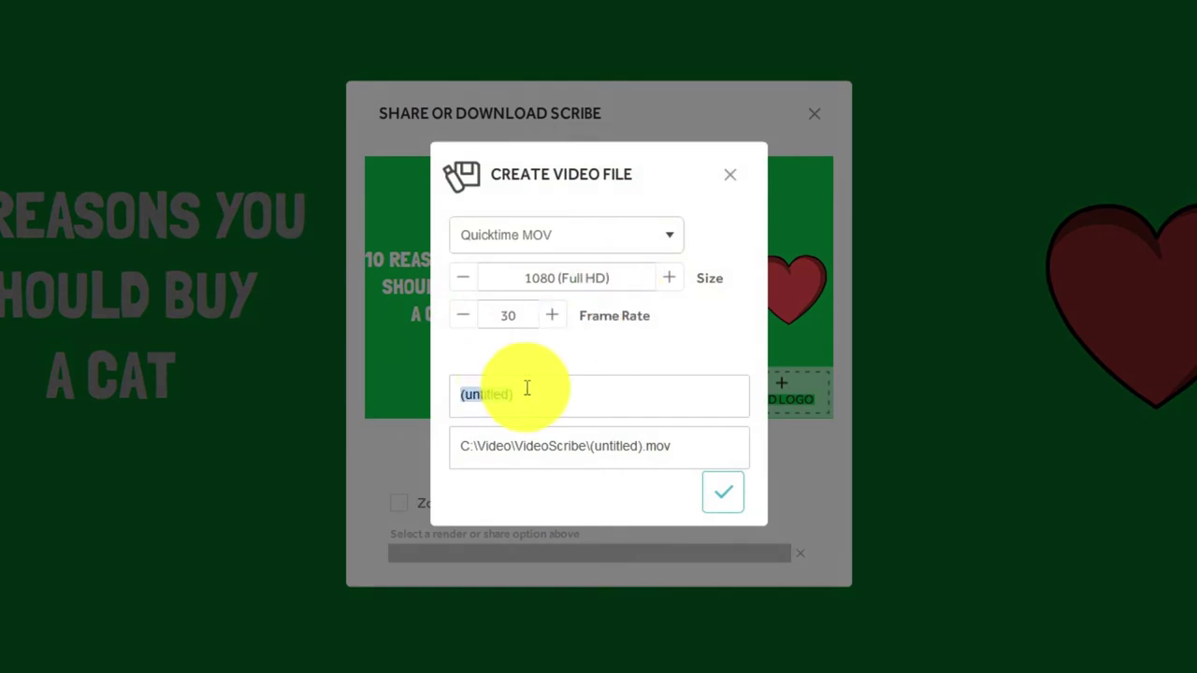
type("green")
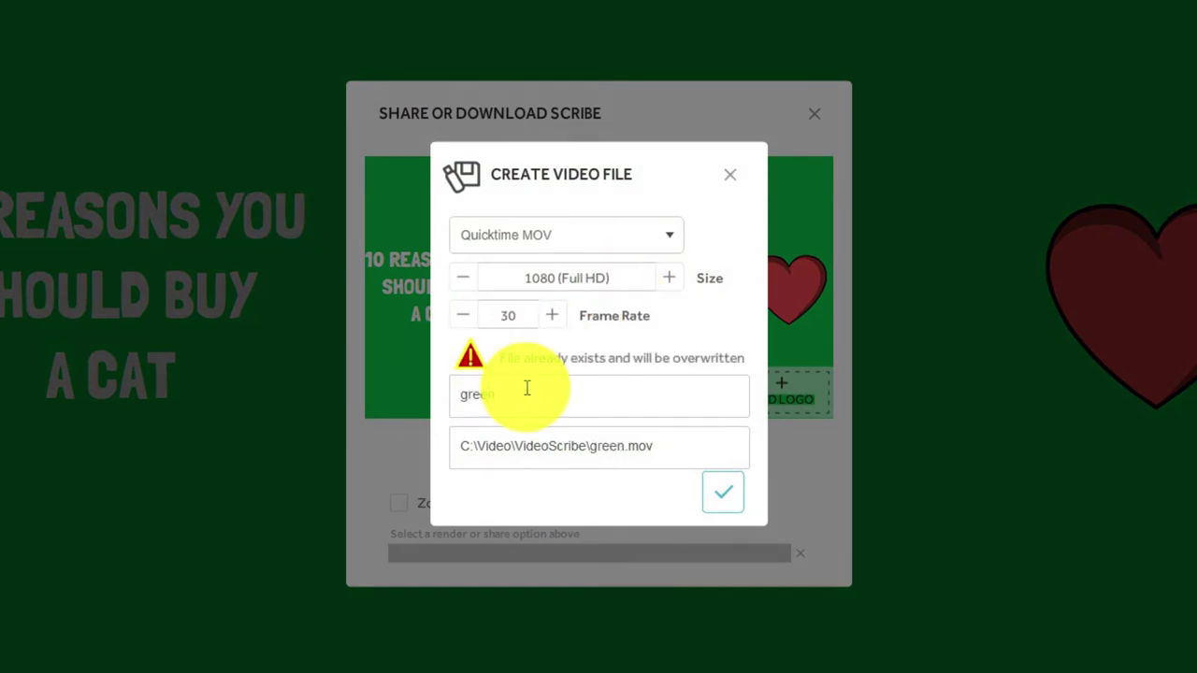
type("screencat")
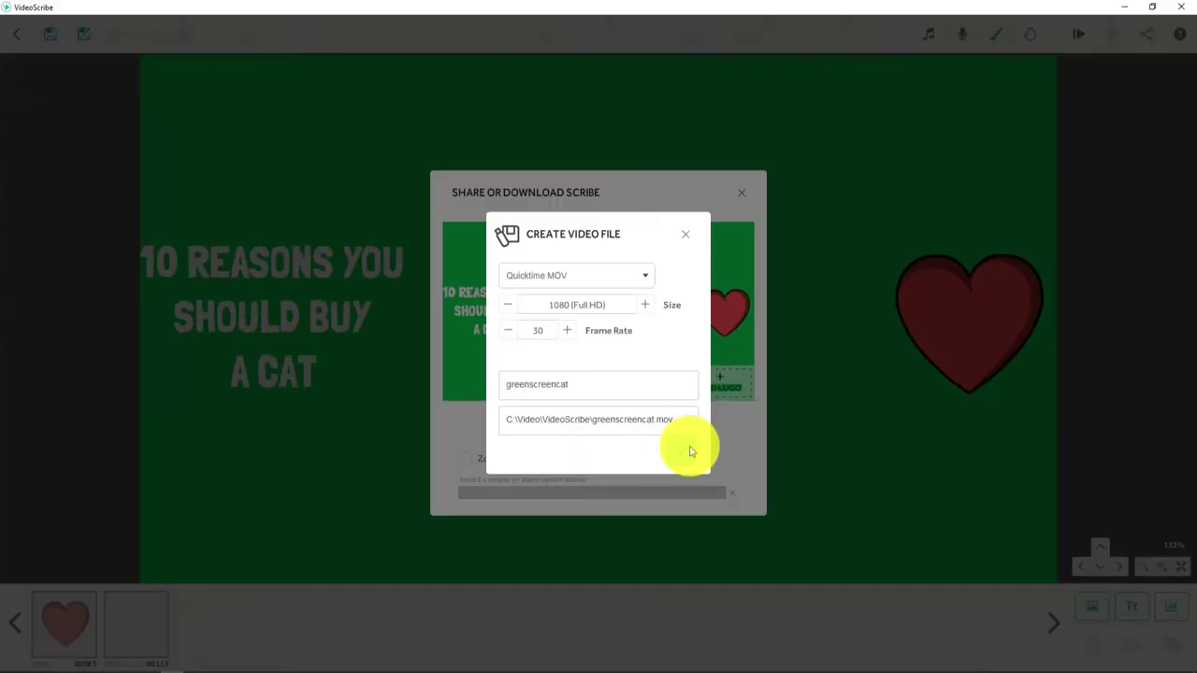
left_click(720, 492)
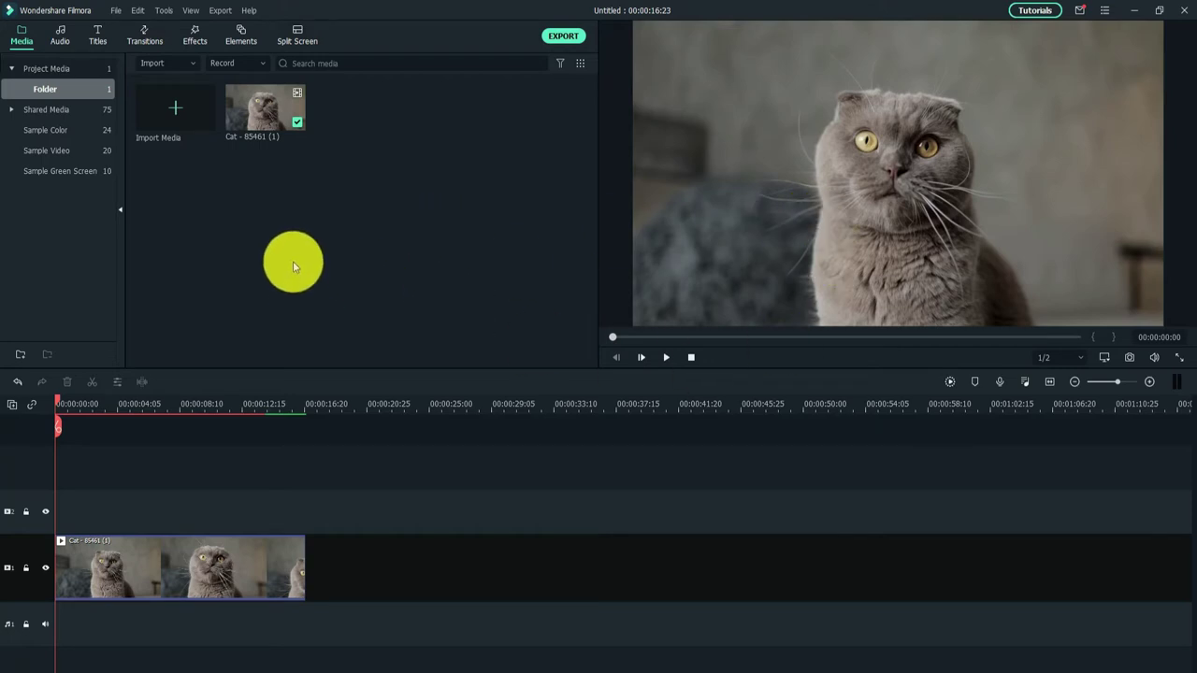
Import greenscreencat.mov, put it on the track above the cat clip, and preview 00:00:09:13
key("alt+Tab")
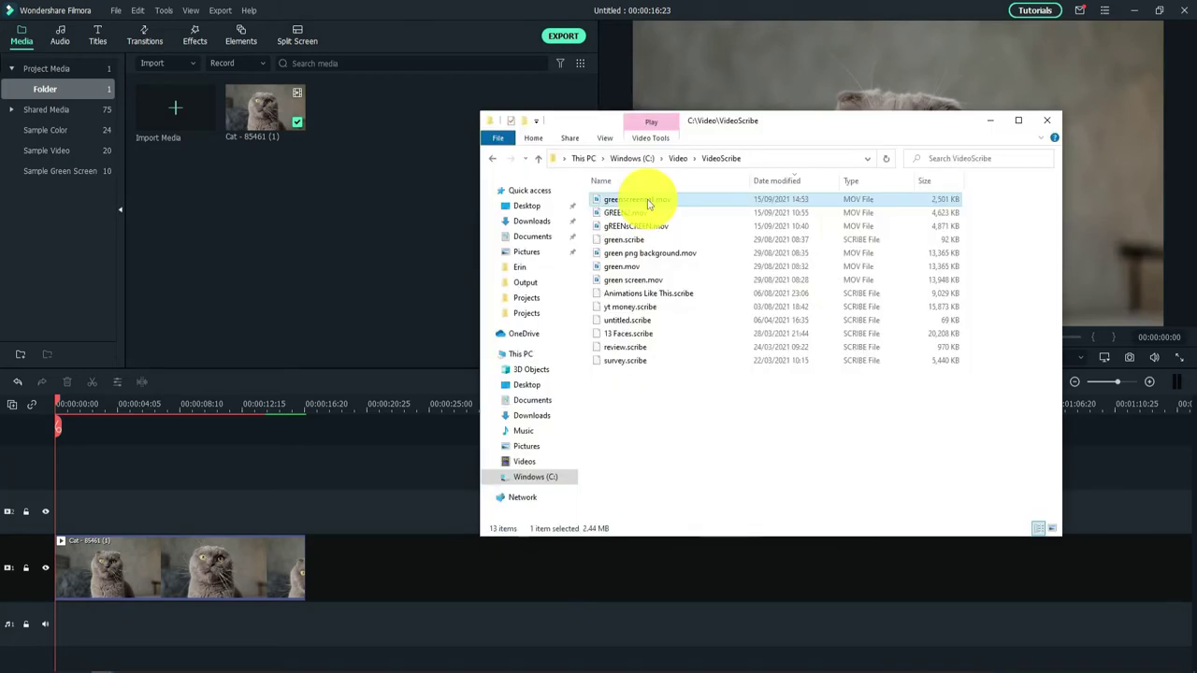
left_click_drag(655, 195, 421, 222)
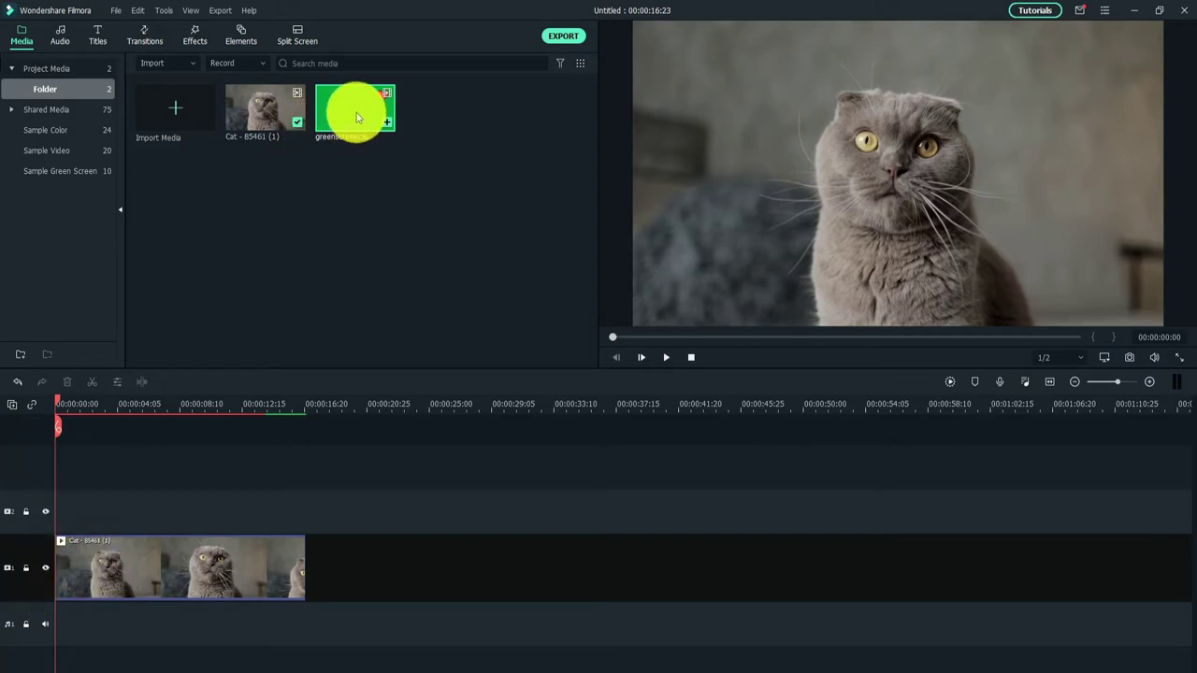
left_click_drag(331, 141, 57, 510)
left_click(196, 408)
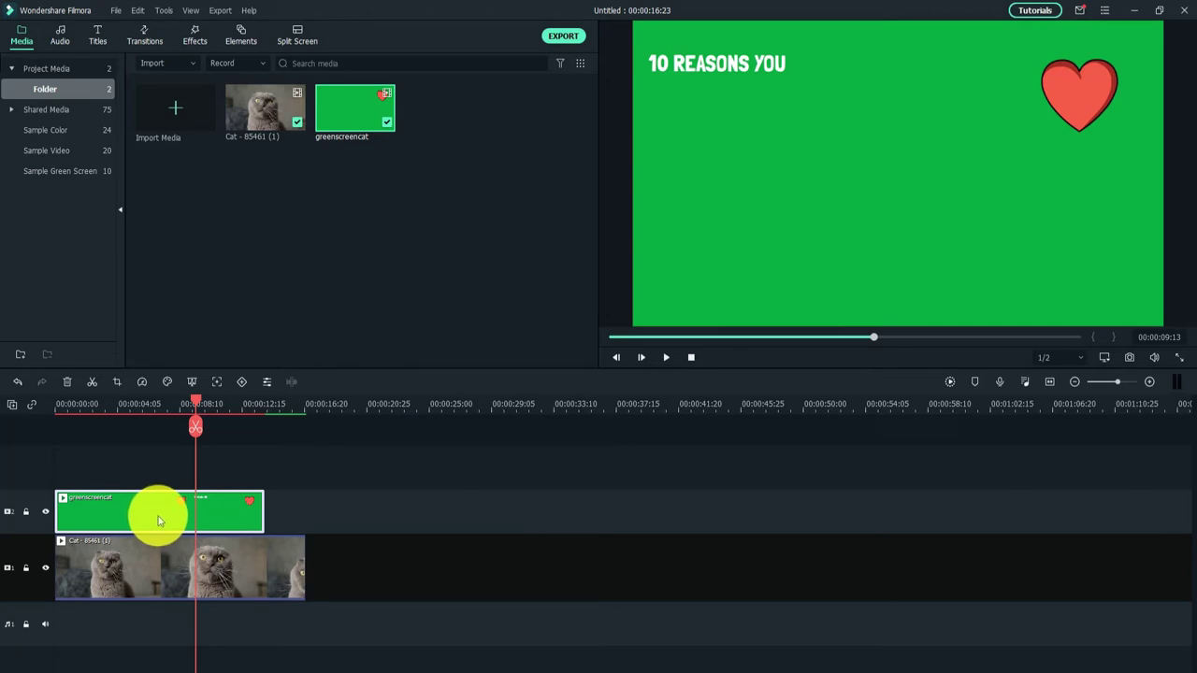
Turn on Chroma Key for the greenscreencat clip, sampling the green backdrop as key colour
double_click(158, 516)
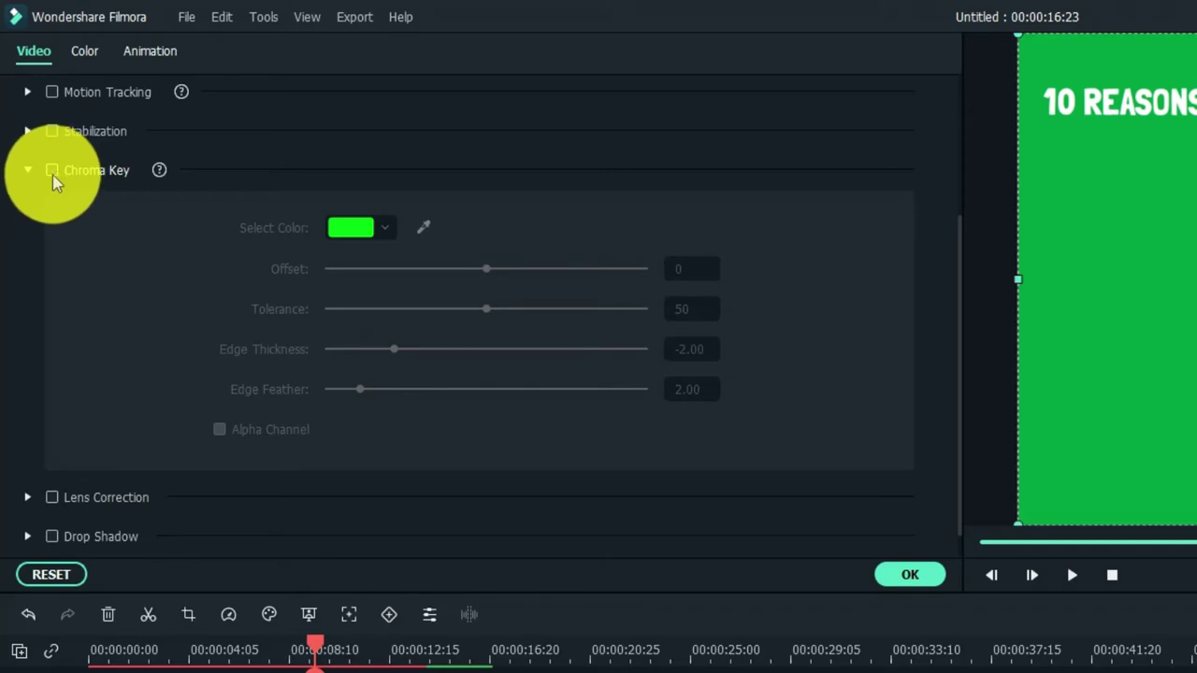
left_click(53, 170)
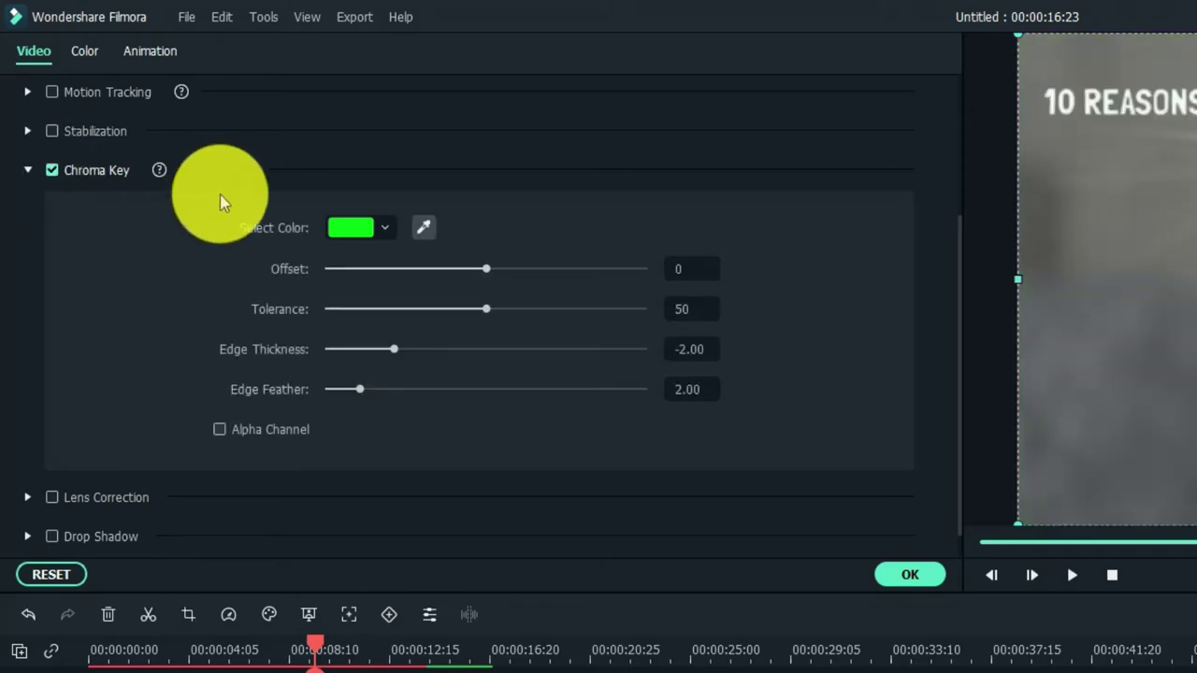
left_click(422, 229)
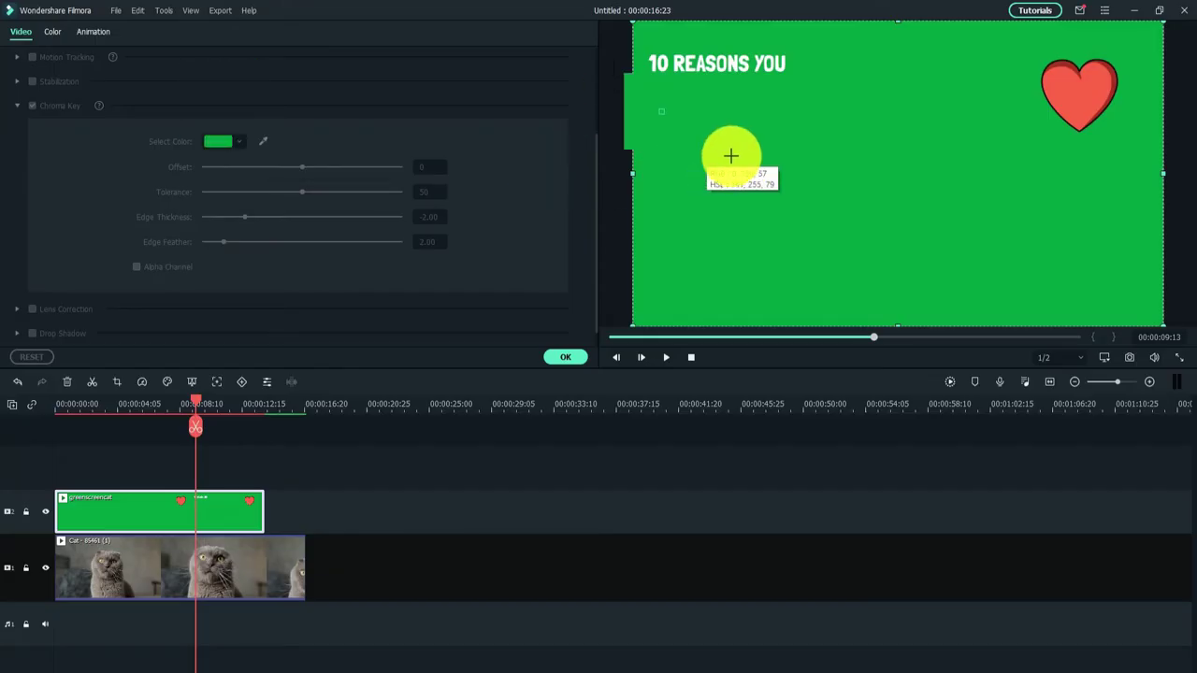
left_click(755, 182)
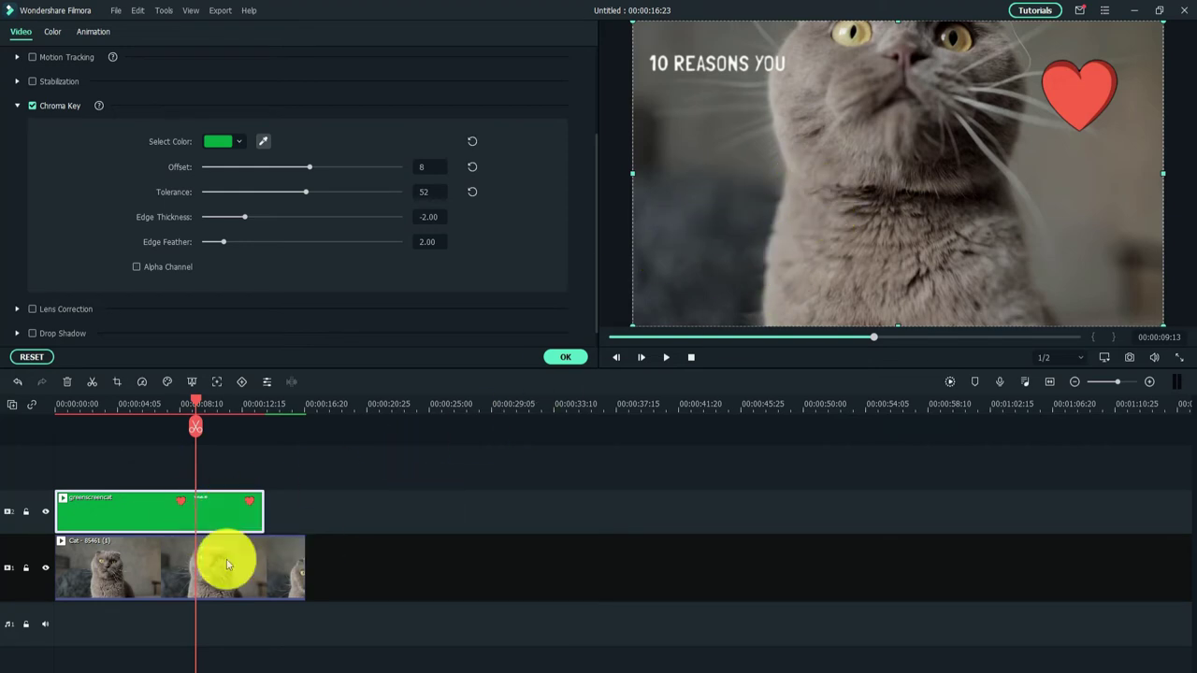
Move the playhead to about 11 seconds and lower the chroma key Tolerance to 40
left_click(218, 406)
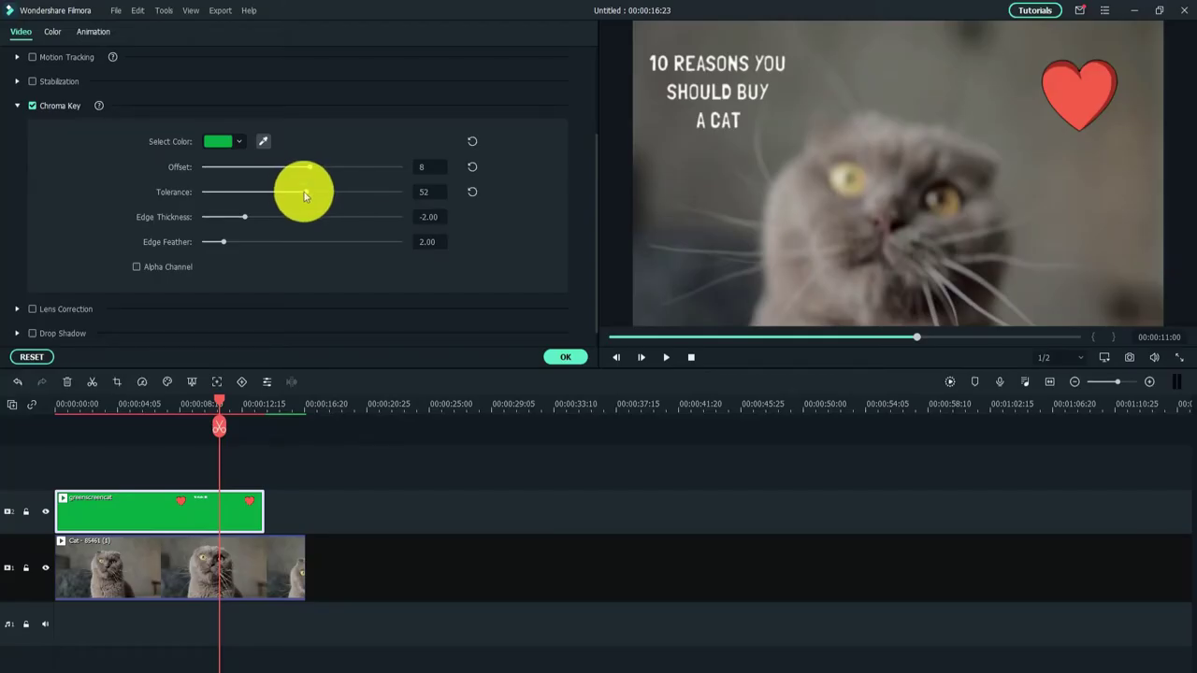
mouse_move(305, 191)
left_mouse_down()
mouse_move(244, 198)
mouse_move(319, 197)
mouse_move(328, 192)
mouse_move(307, 168)
mouse_move(294, 173)
mouse_move(324, 172)
mouse_move(313, 174)
left_mouse_up()
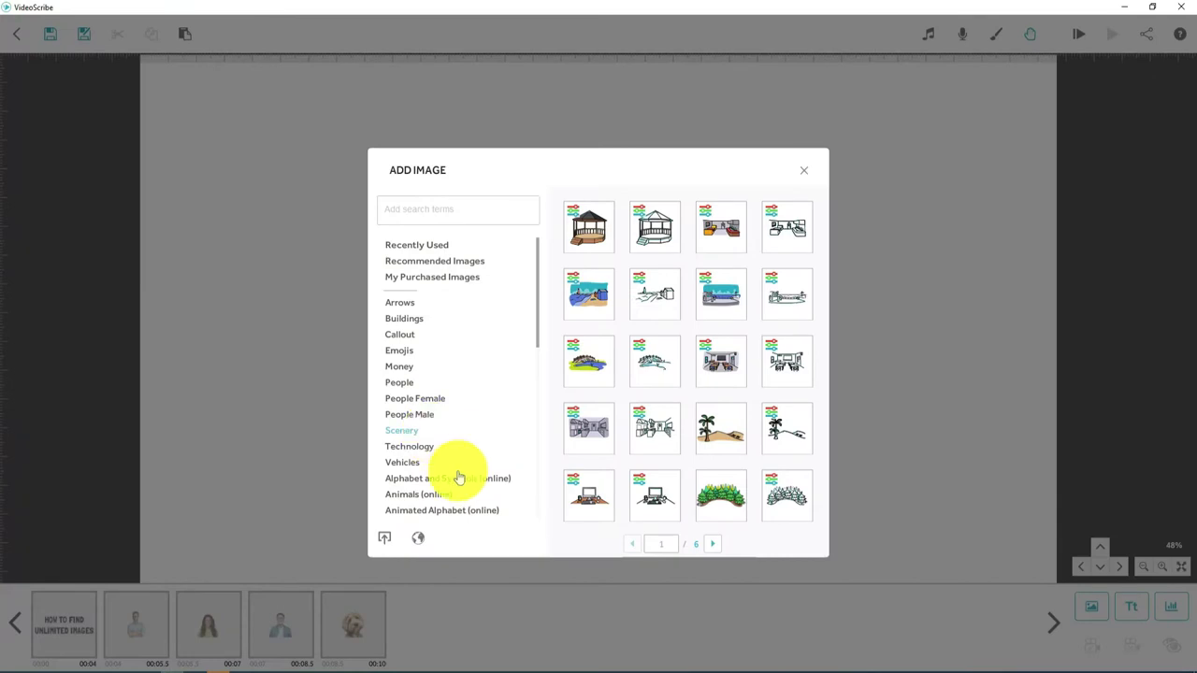
Scroll through the Scenery images, then switch to the Technology category
scroll(669, 510, "down", 2)
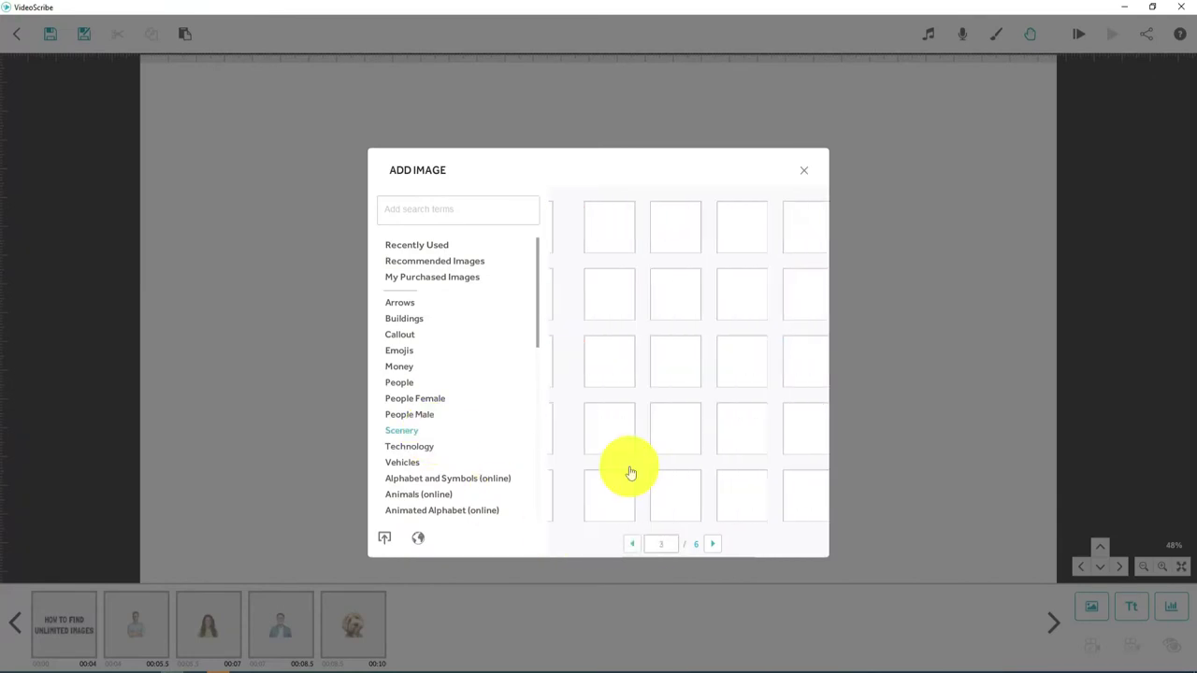
left_click(419, 450)
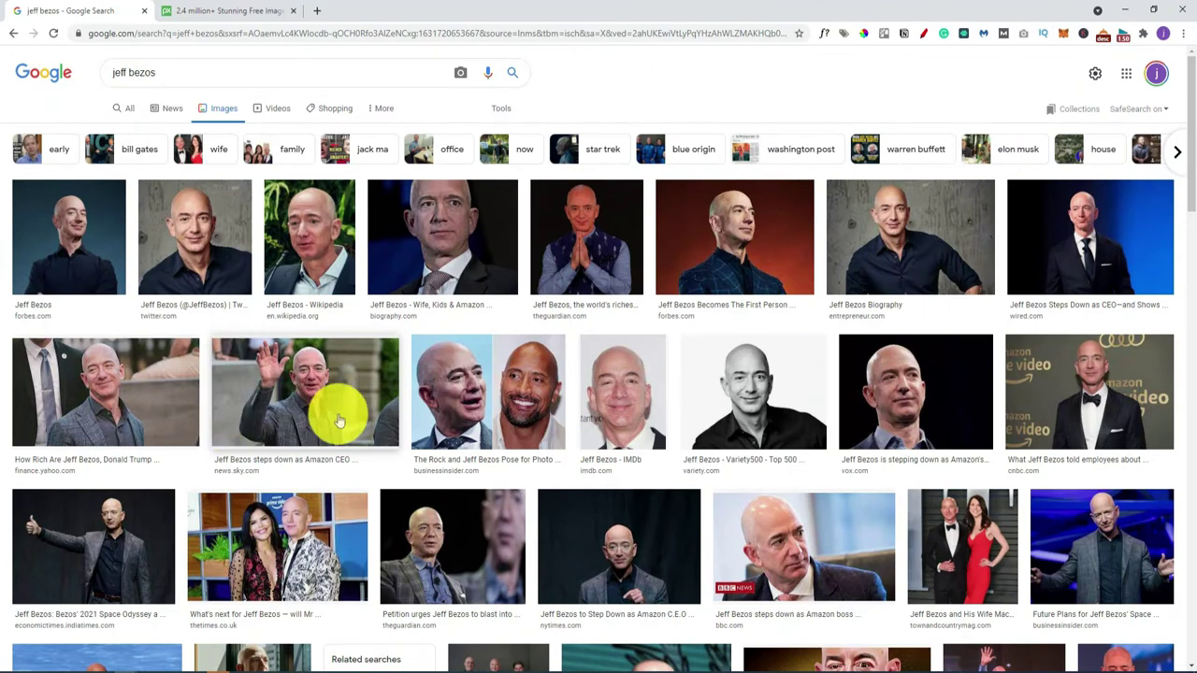
Filter the Google Images results to Creative Commons licenses
left_click(502, 112)
left_click(273, 137)
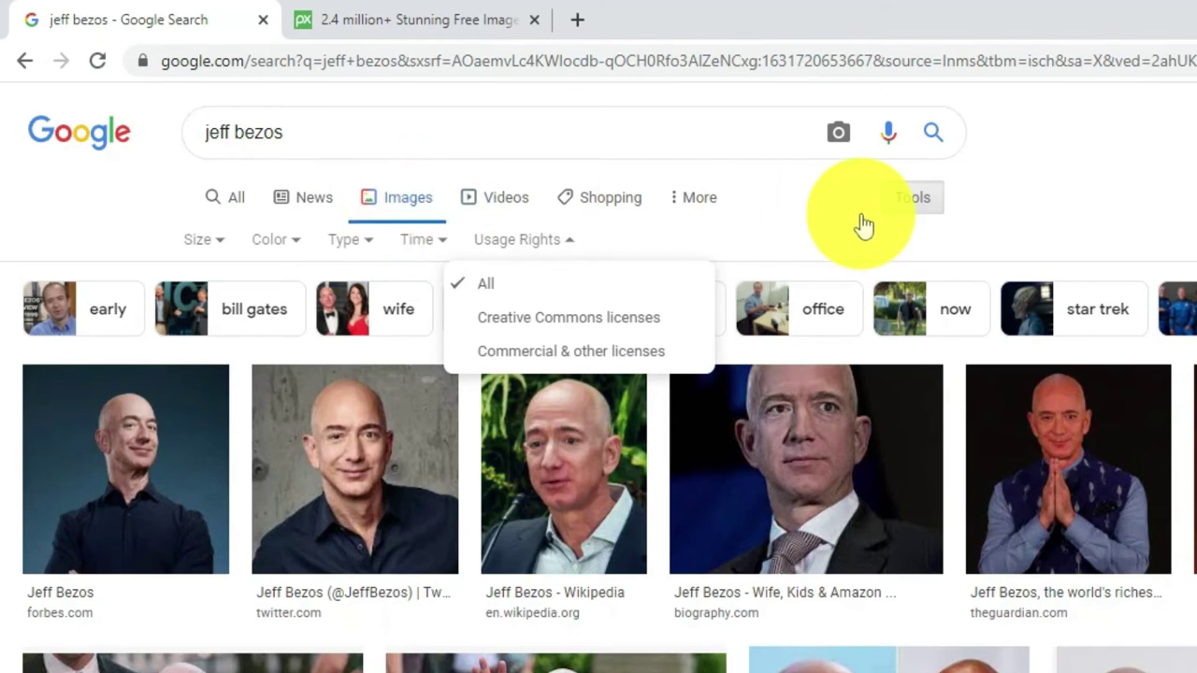
left_click(578, 323)
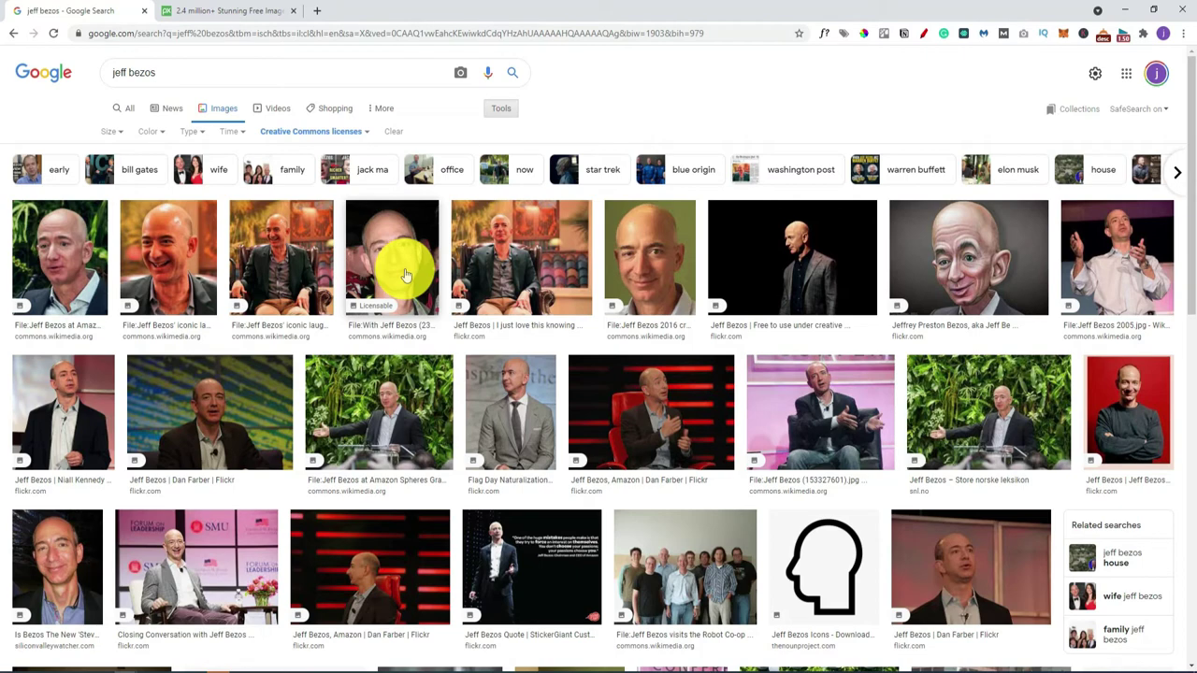
Save the Flag Day naturalization ceremony photo to the computer
left_click(516, 412)
right_click(918, 329)
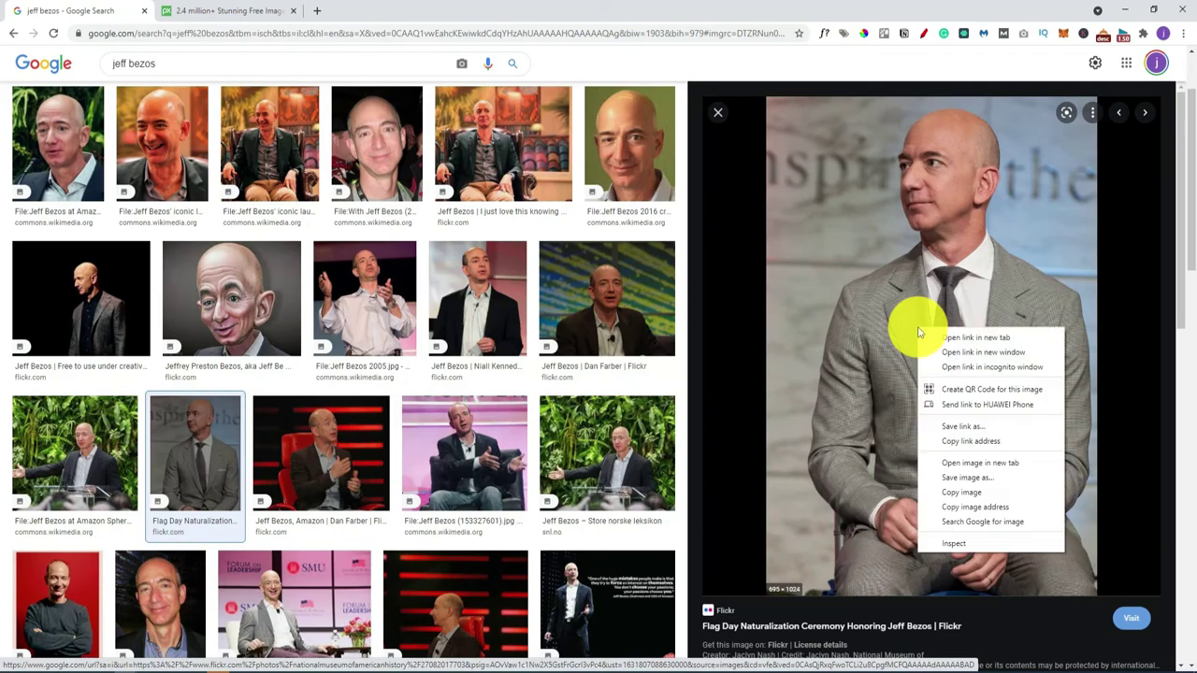
left_click(989, 477)
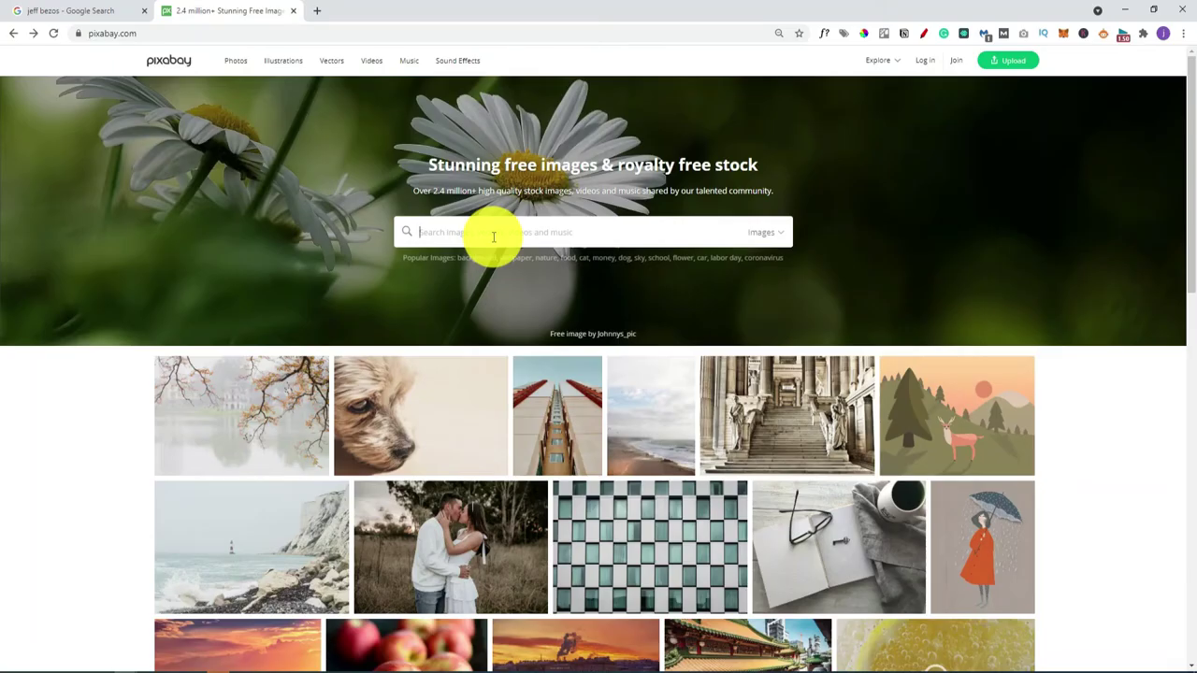
Find Pixabay's 'Suit Business Man' photo in the 'man' results and download it at 1920×1280
left_click(494, 236)
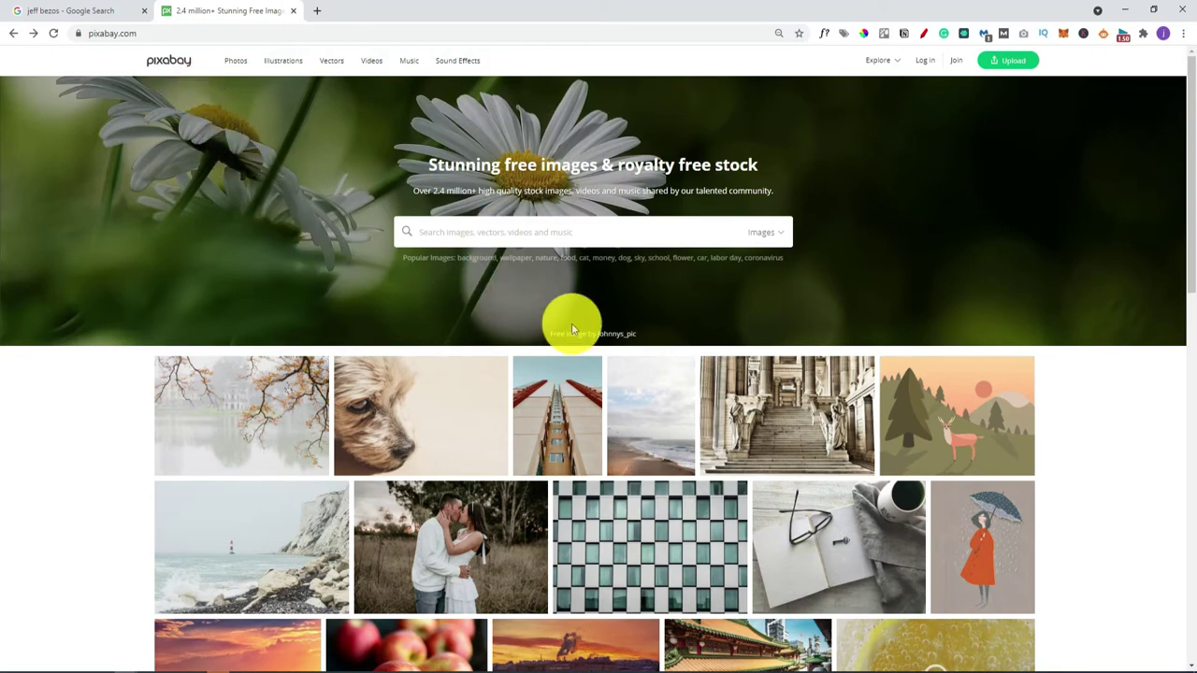
scroll(636, 364, "down", 5)
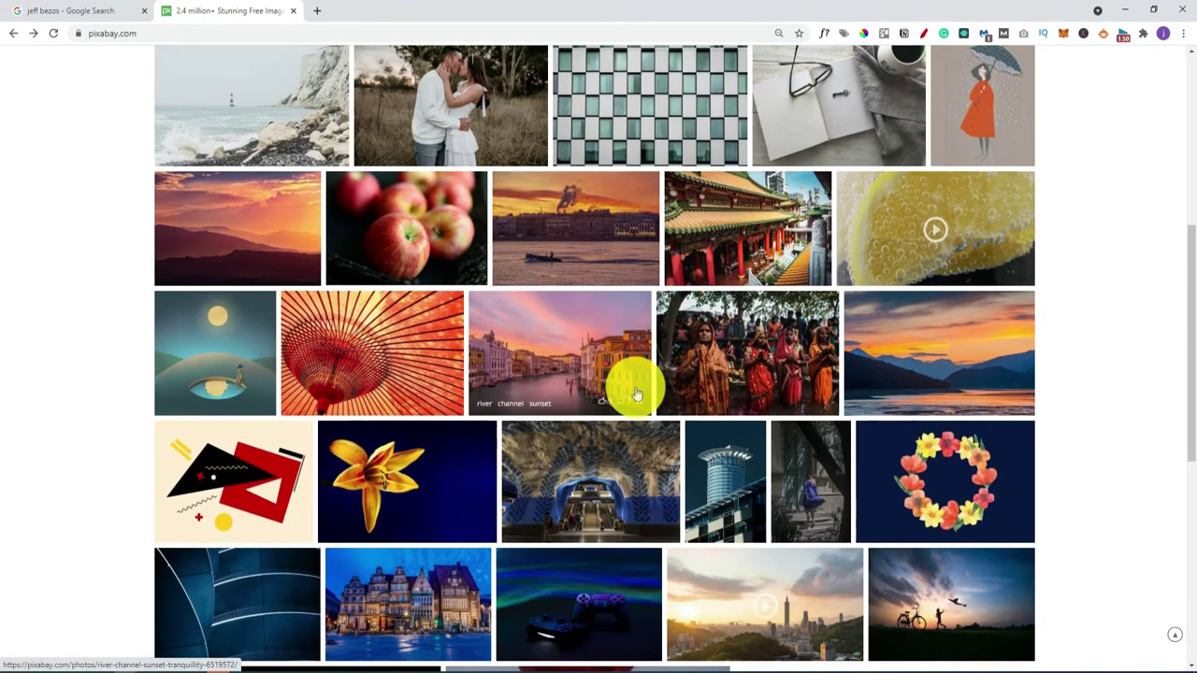
scroll(641, 391, "down", 3)
scroll(640, 384, "up", 8)
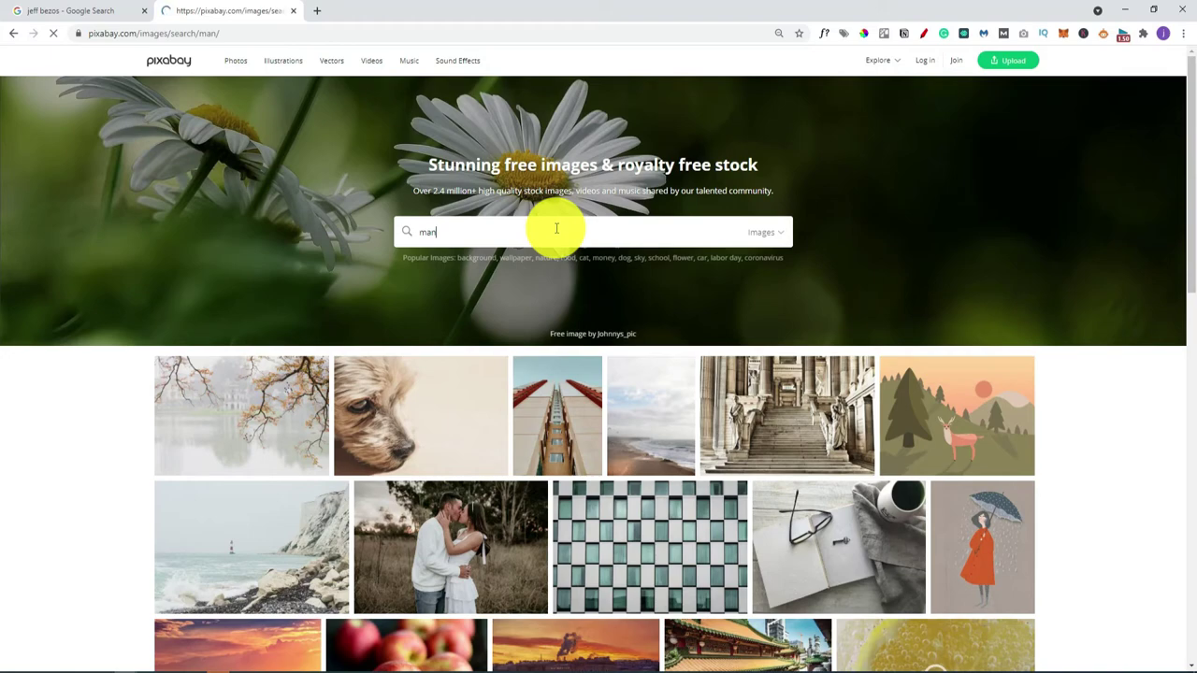
scroll(548, 227, "down", 10)
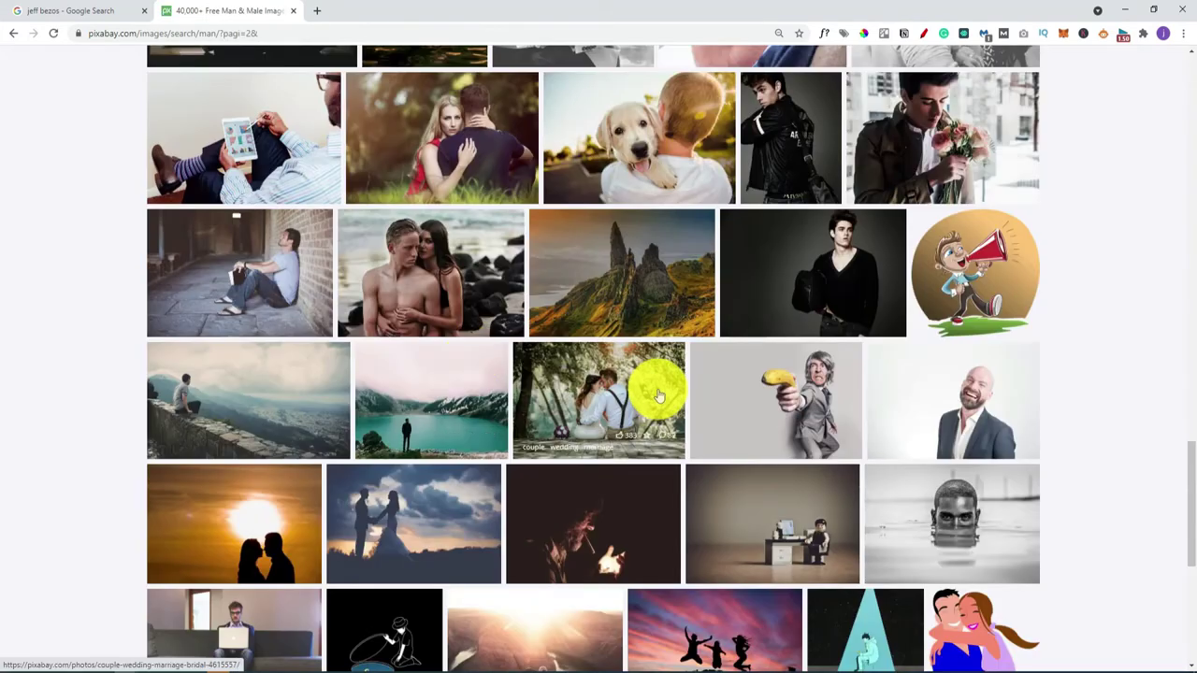
left_click(739, 406)
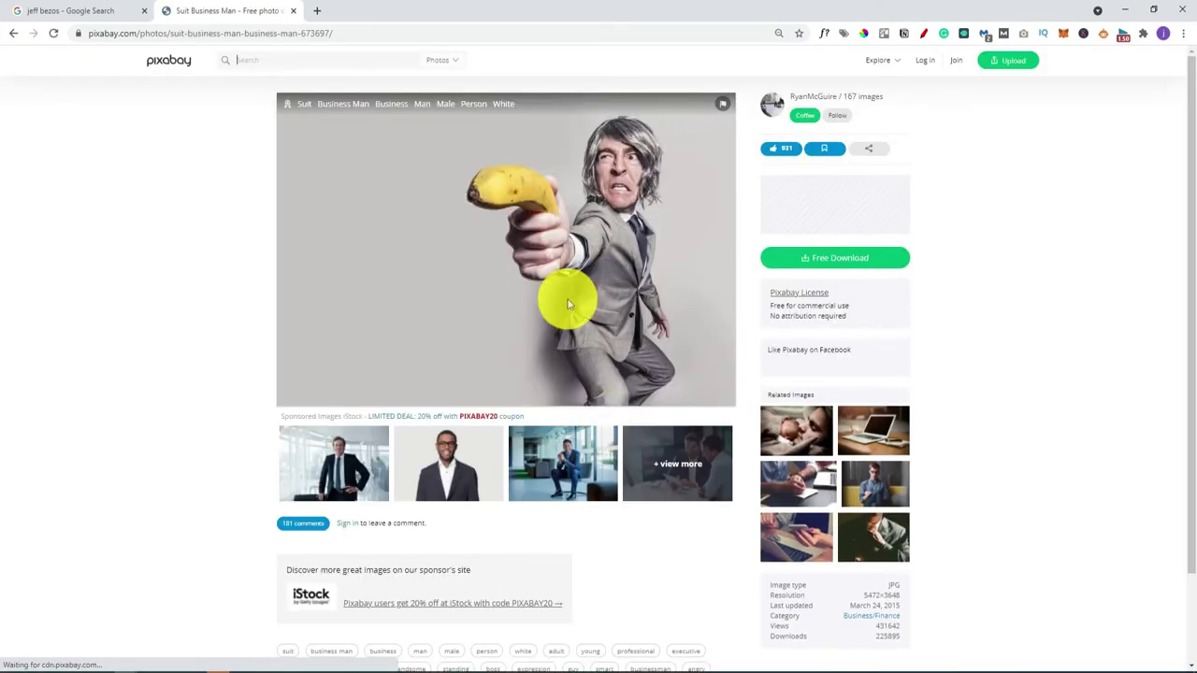
left_click(838, 259)
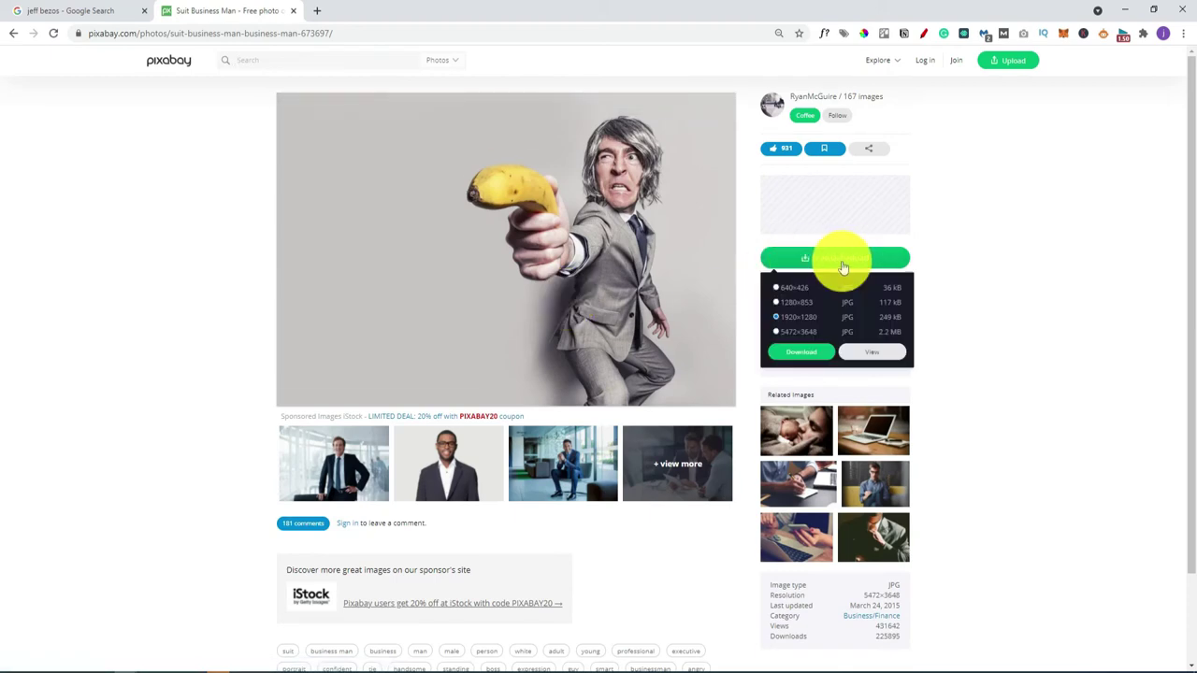
left_click(801, 353)
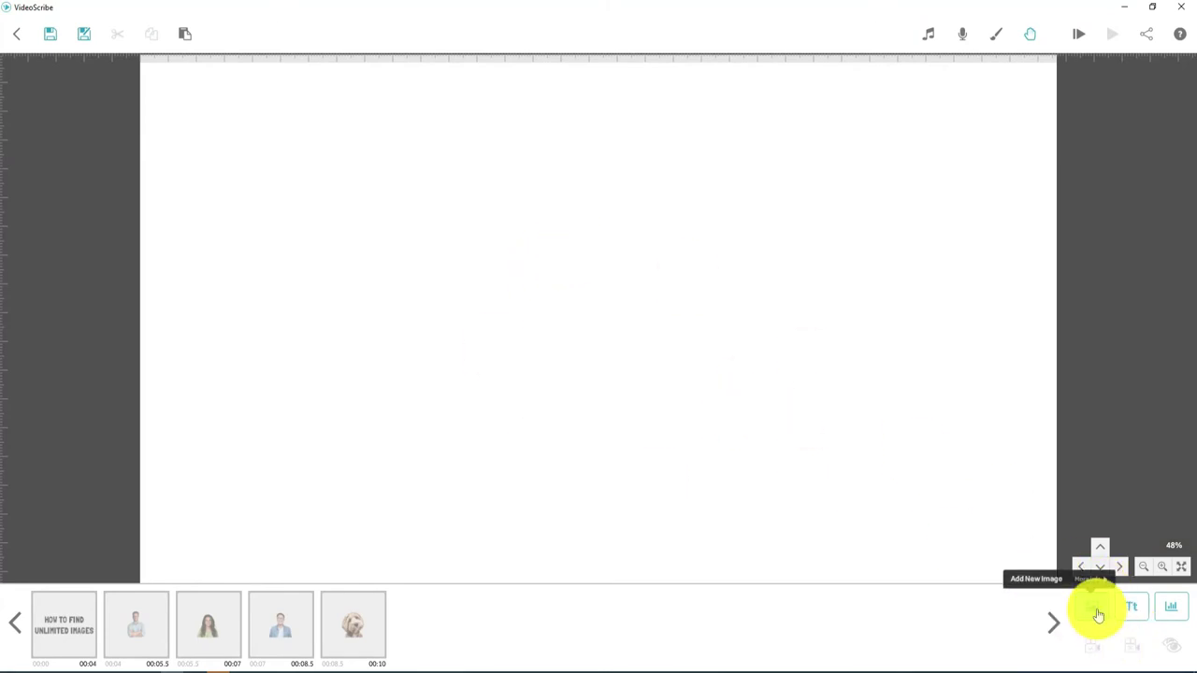
left_click(1099, 614)
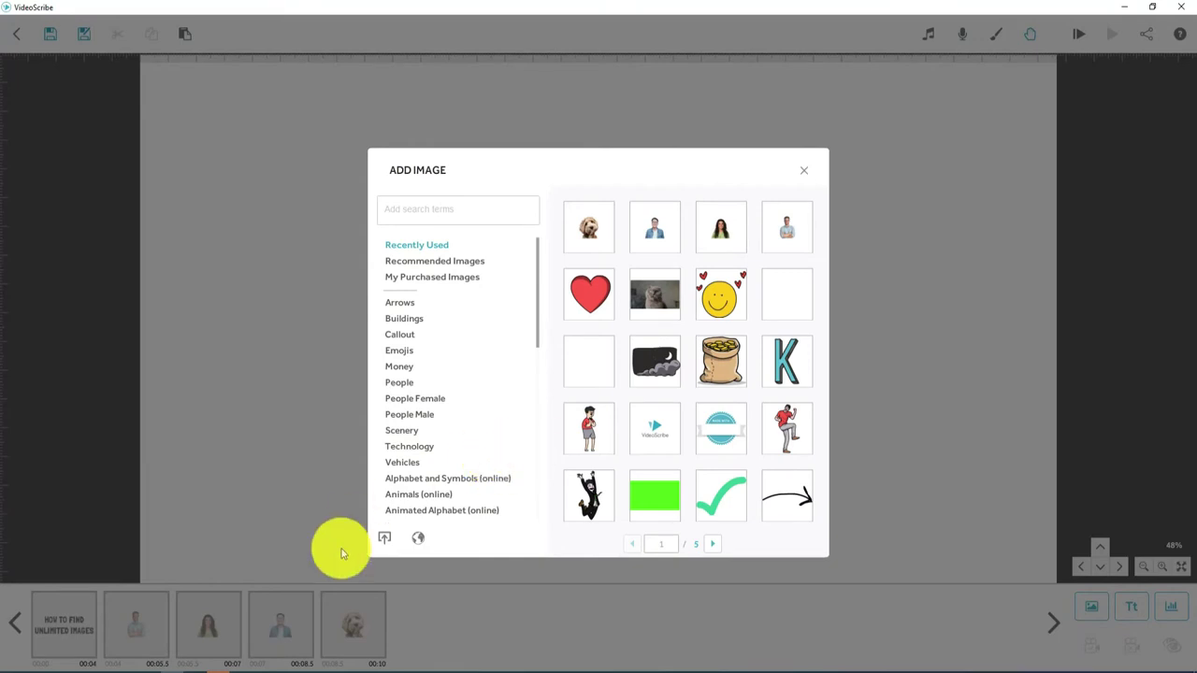
left_click(383, 537)
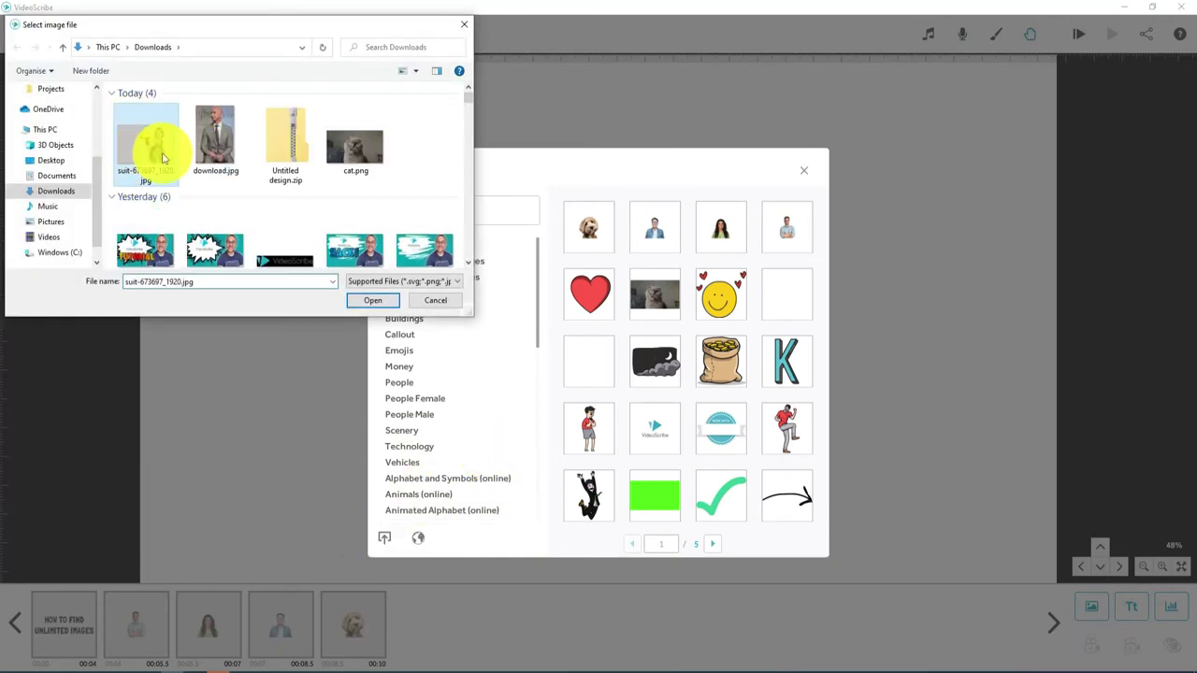
double_click(162, 159)
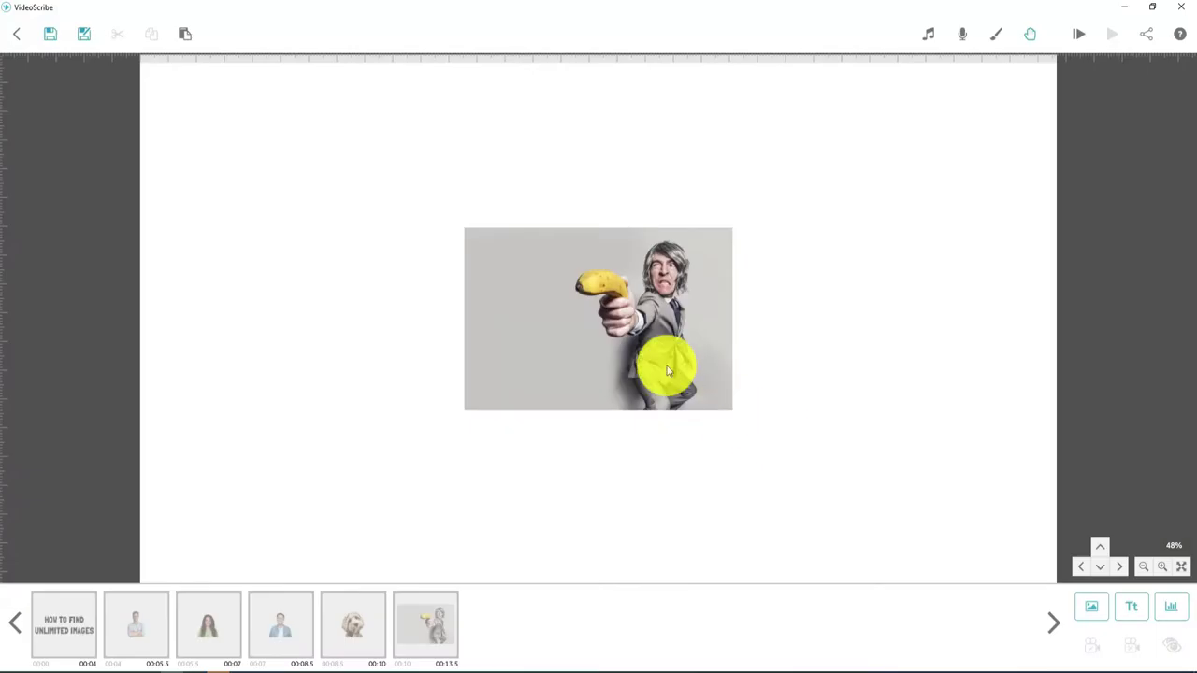
left_click(667, 371)
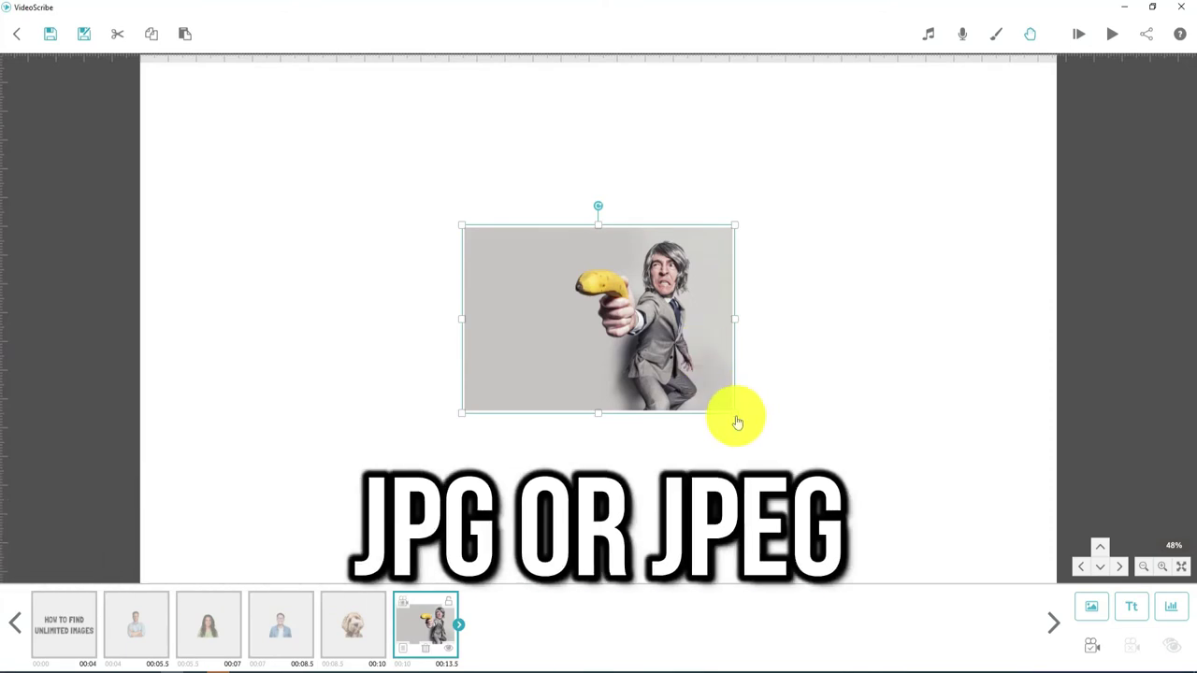
left_click_drag(735, 414, 810, 481)
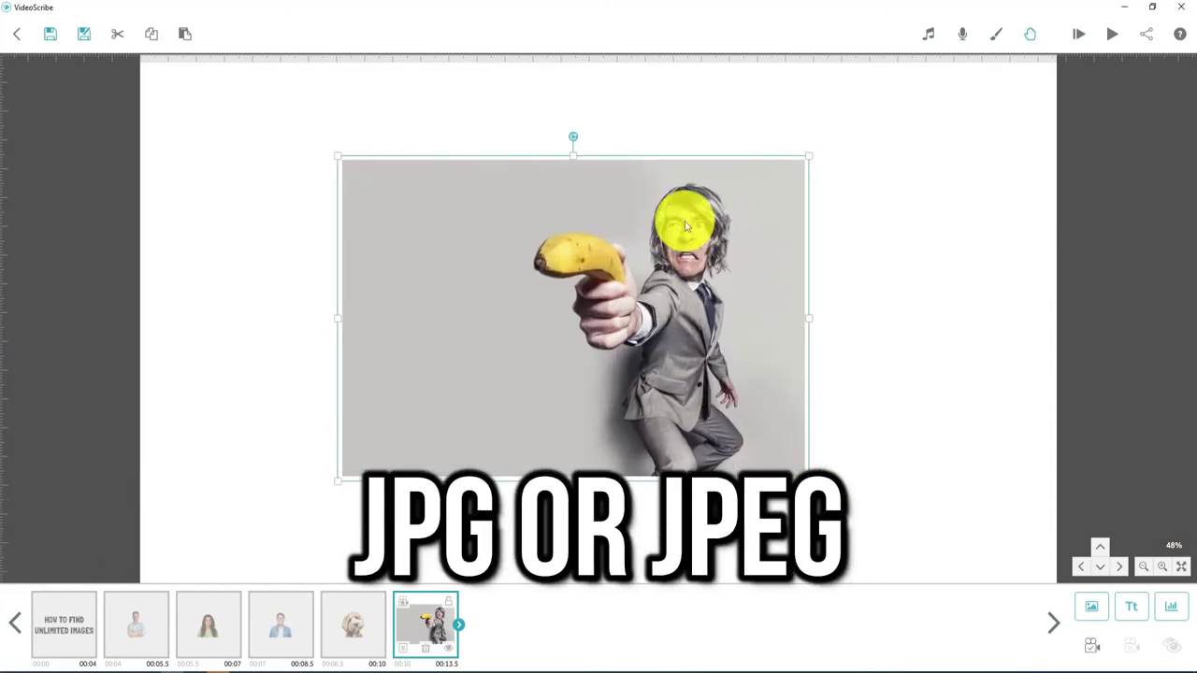
left_click(342, 307)
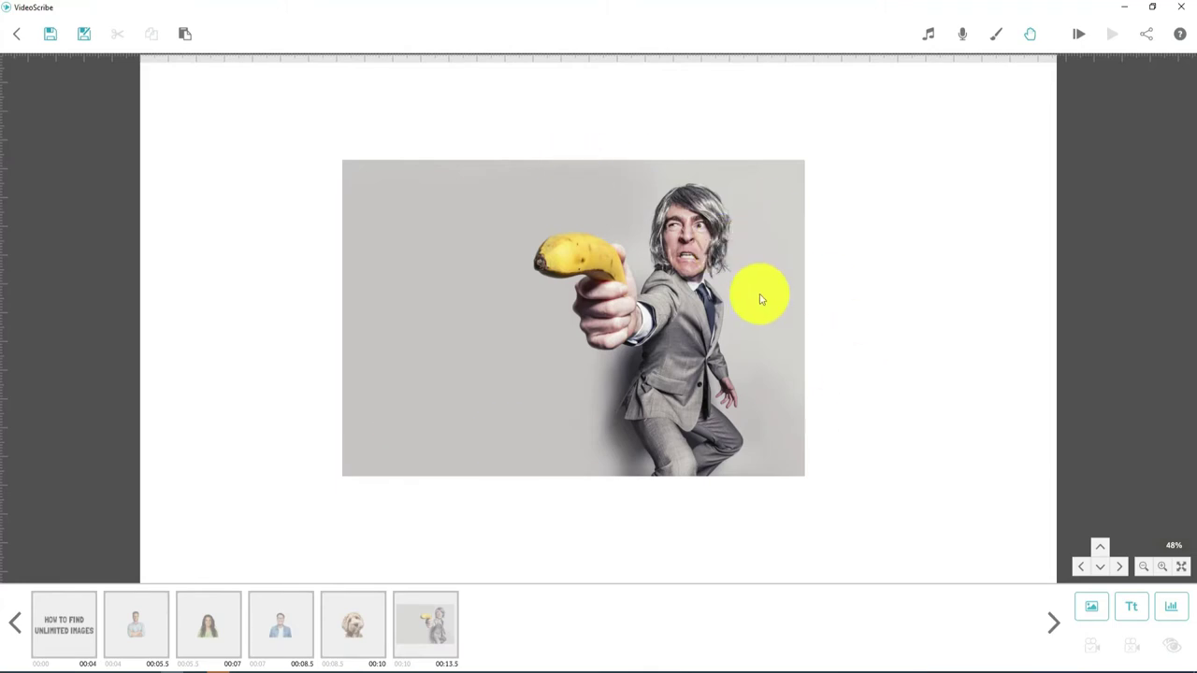
left_click(634, 344)
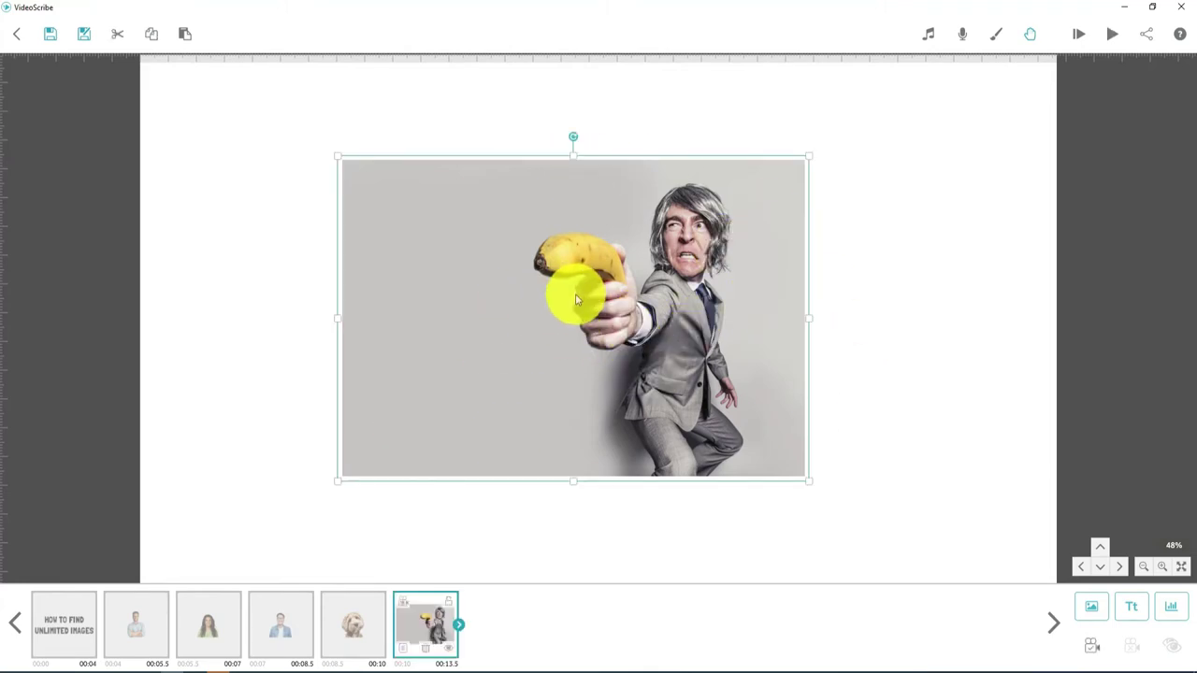
key("Delete")
left_click(662, 379)
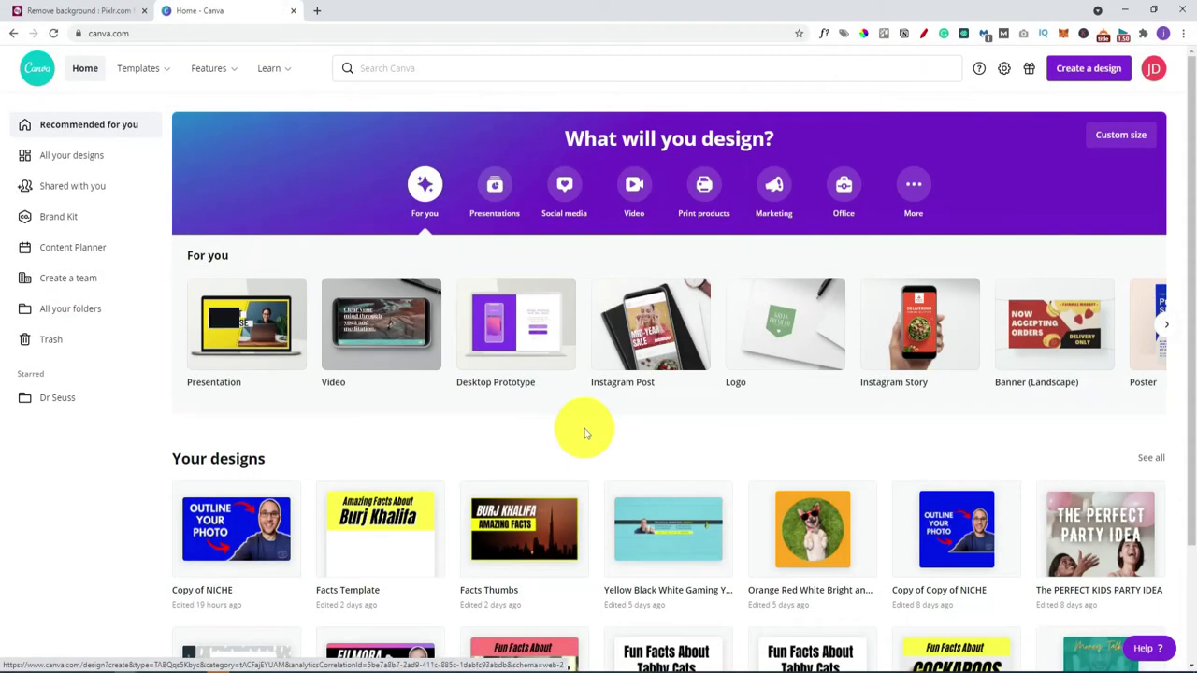
Drop the suit photo from Downloads onto a blank 16:9 presentation and enlarge it to nearly fill the page
left_click(251, 327)
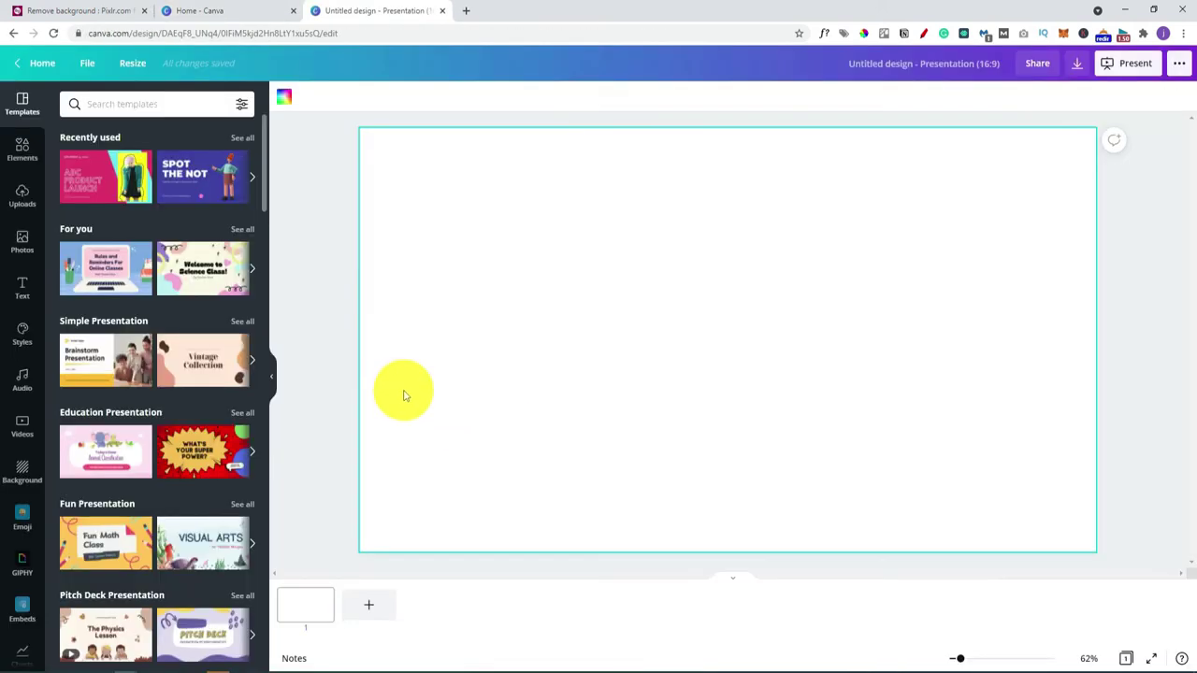
mouse_move(101, 662)
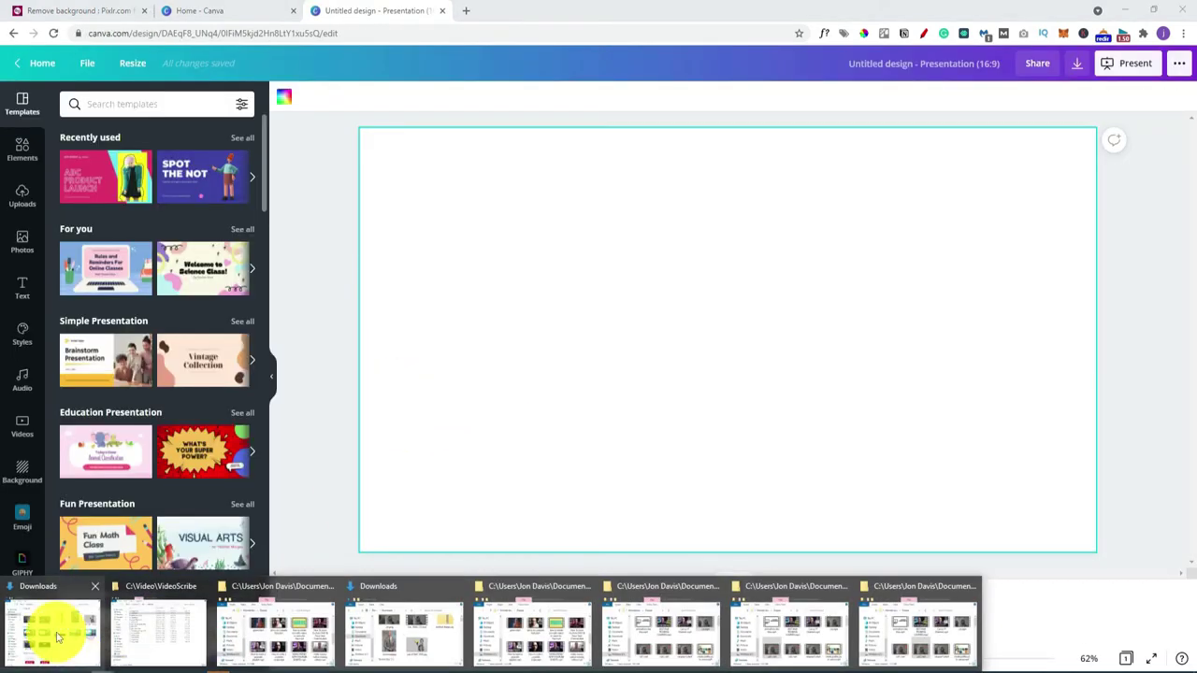
left_click(38, 620)
left_click_drag(979, 225, 363, 331)
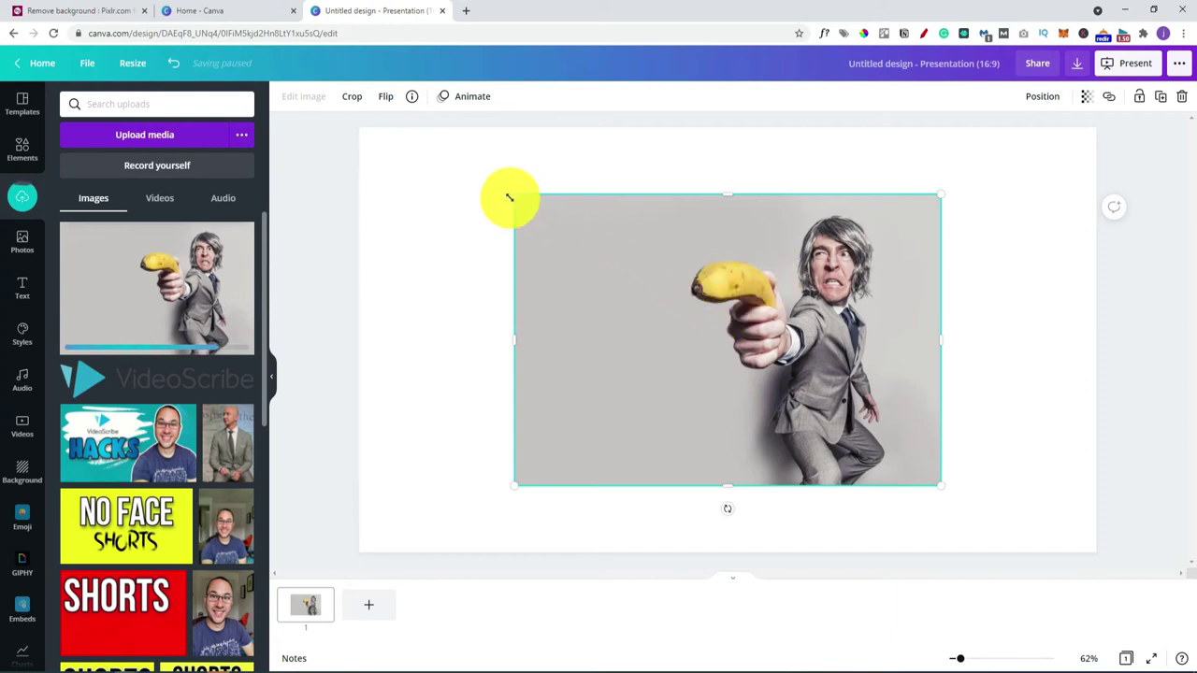
left_click_drag(510, 196, 403, 174)
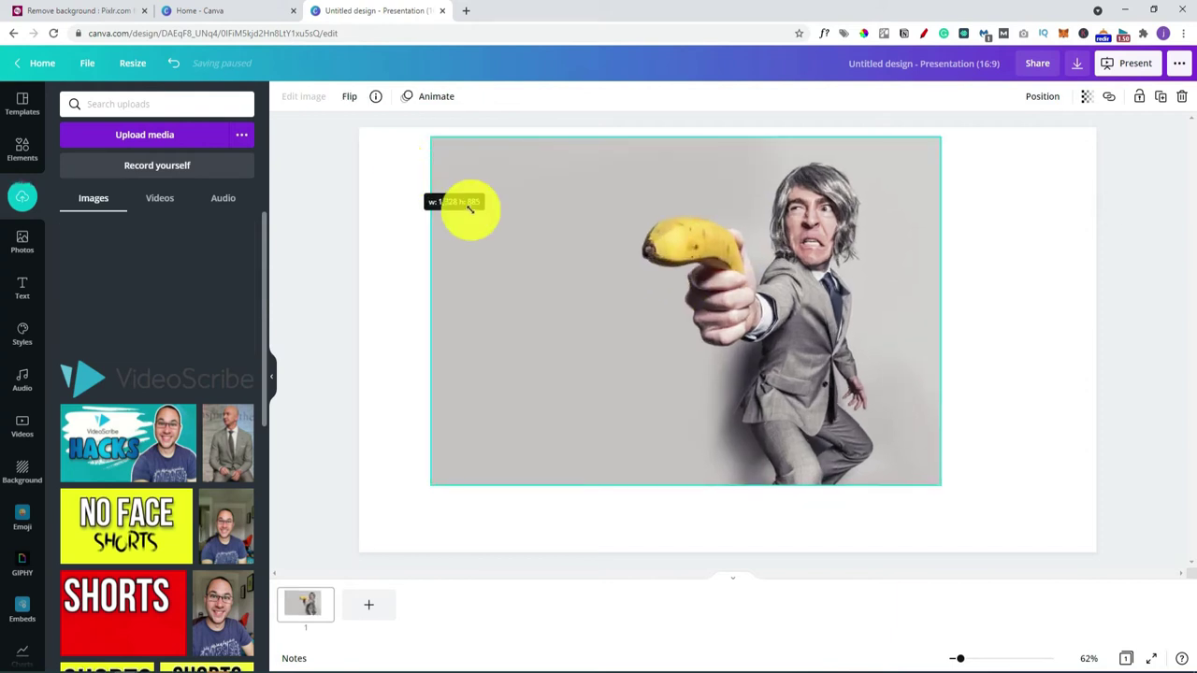
left_click_drag(941, 483, 1011, 542)
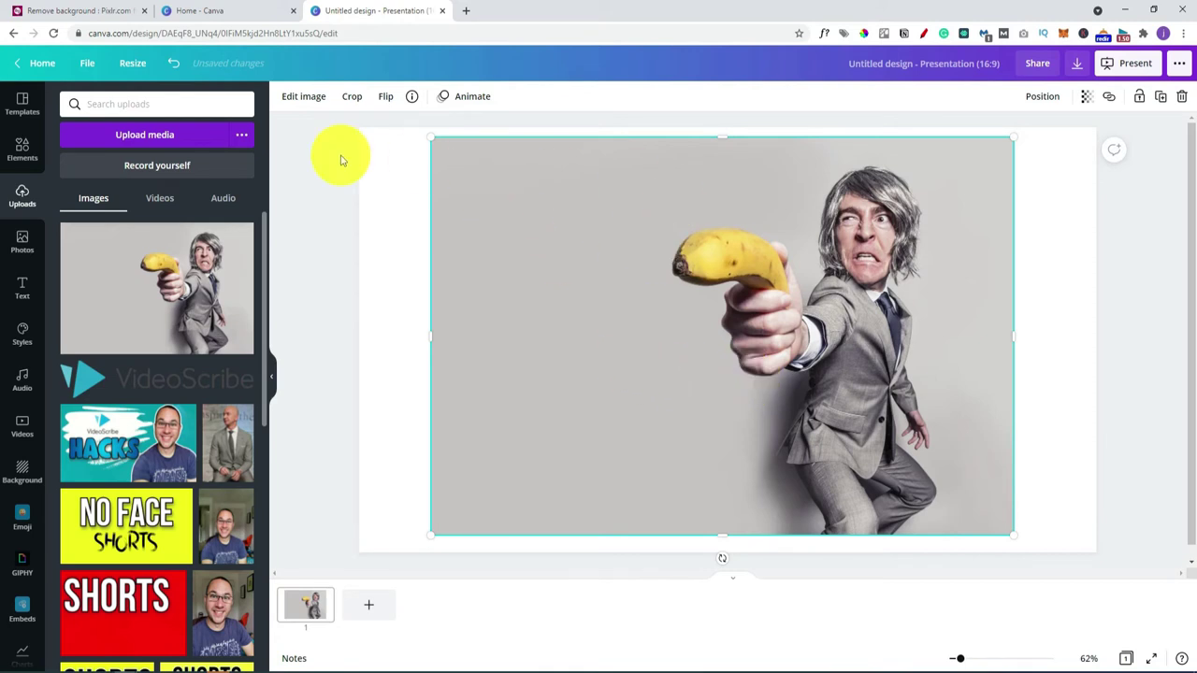
Remove the grey background from the banana man photo with Background Remover
left_click(305, 99)
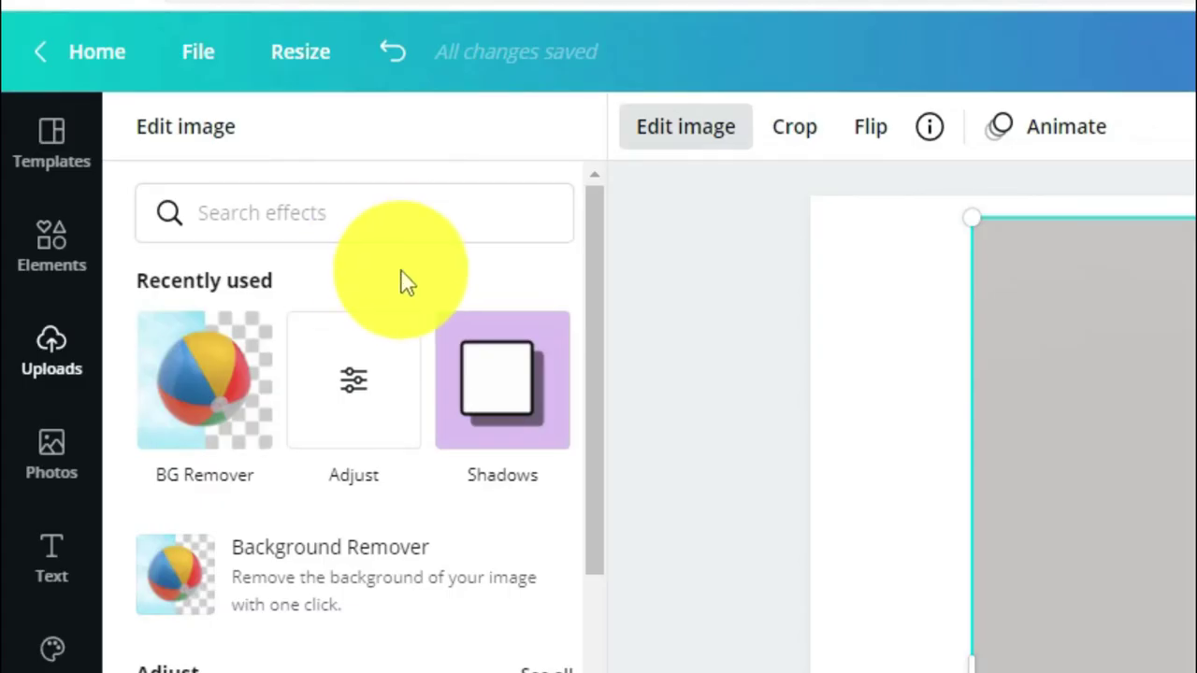
left_click(290, 593)
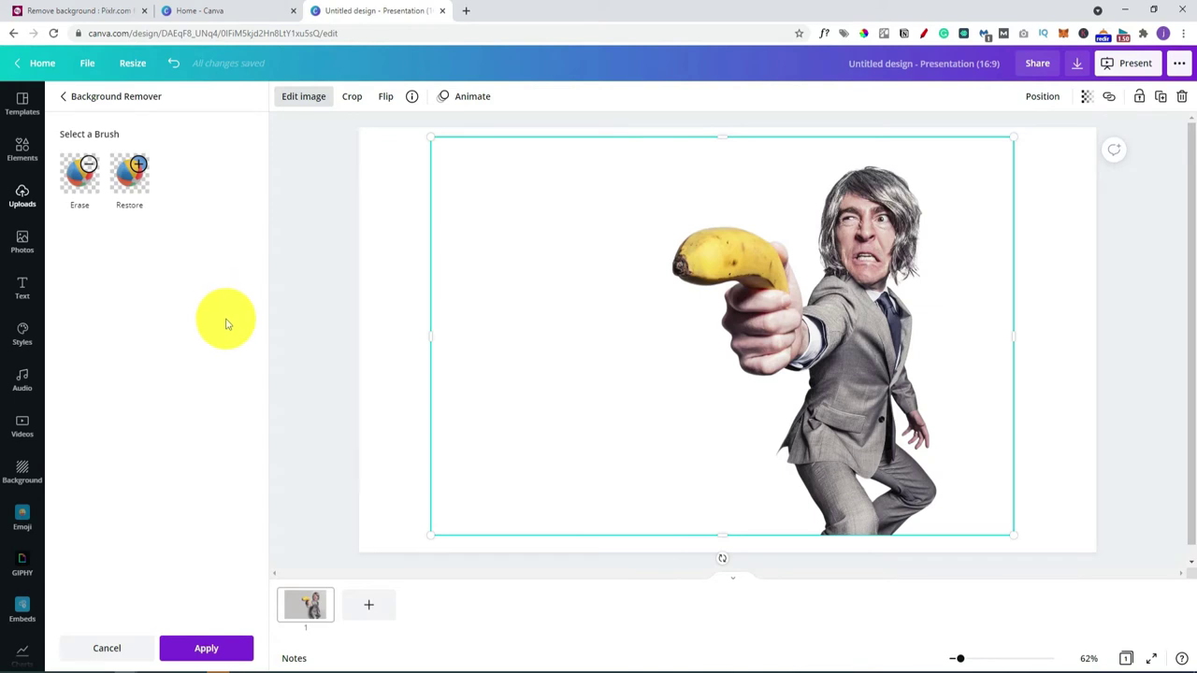
left_click(82, 169)
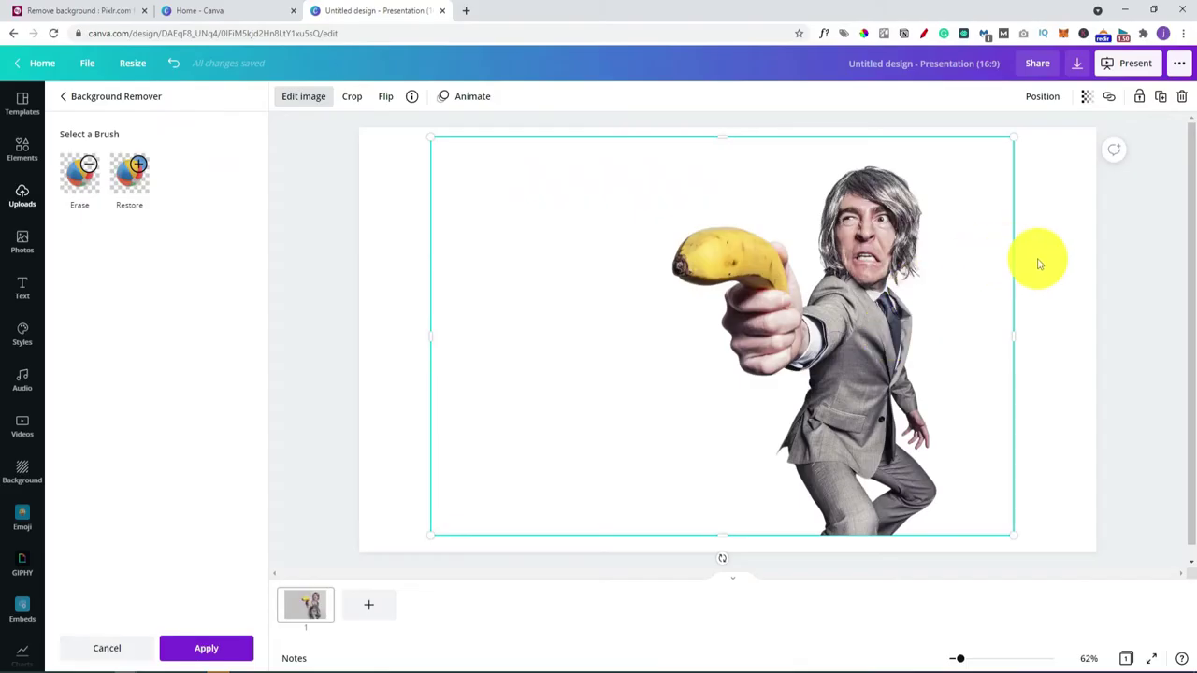
left_click(1035, 259)
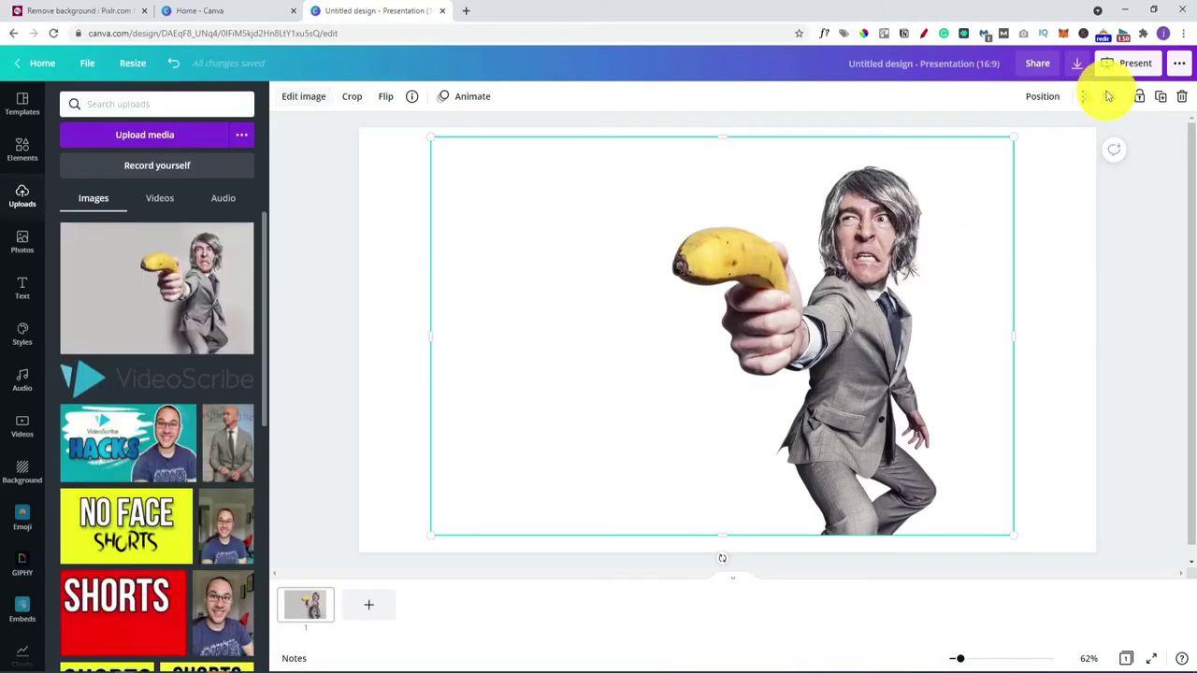
left_click(1057, 165)
Download the design as a PNG with a transparent background
left_click(1180, 64)
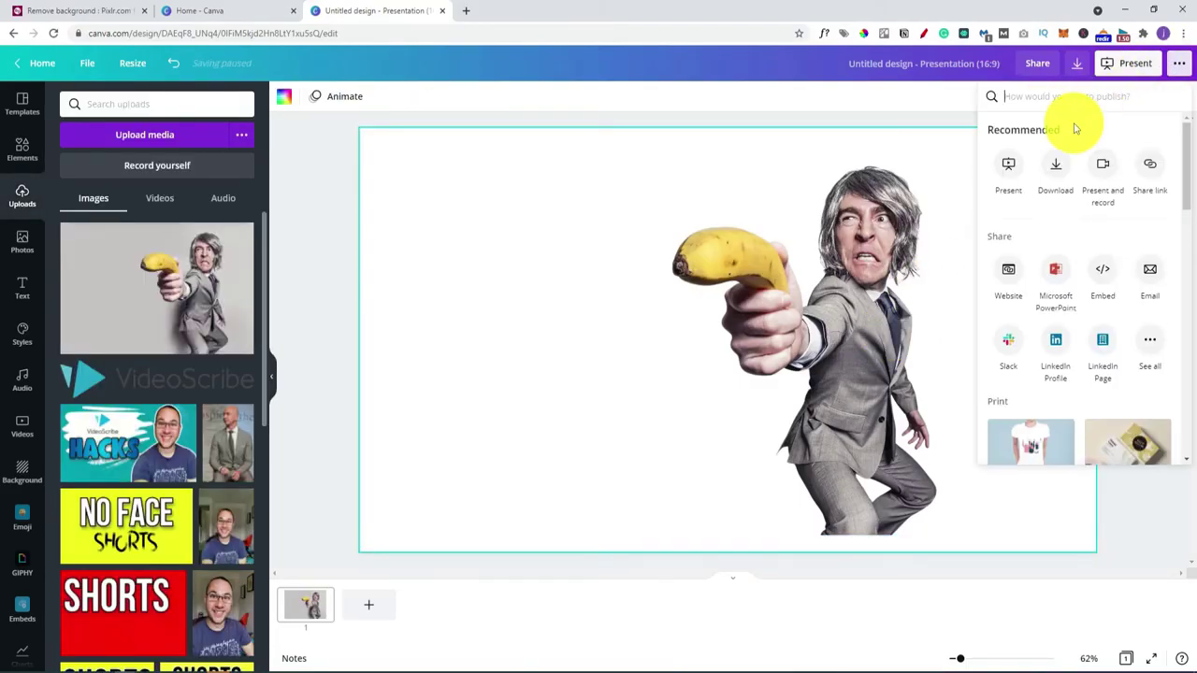
left_click(1060, 157)
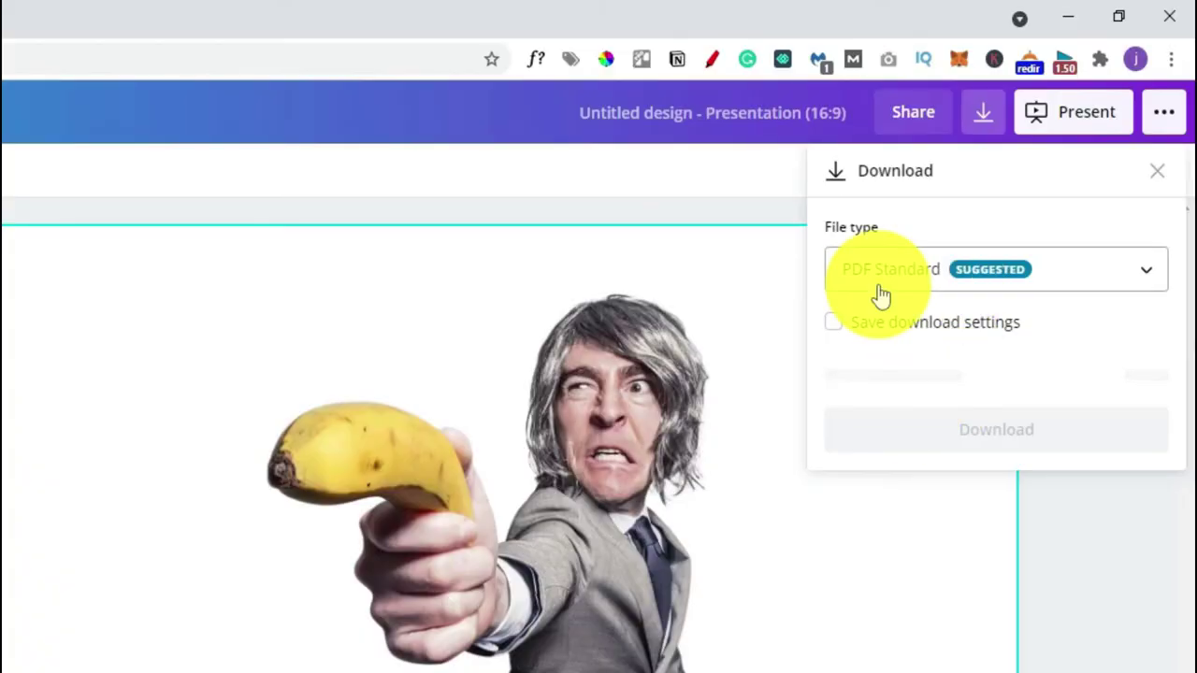
left_click(880, 294)
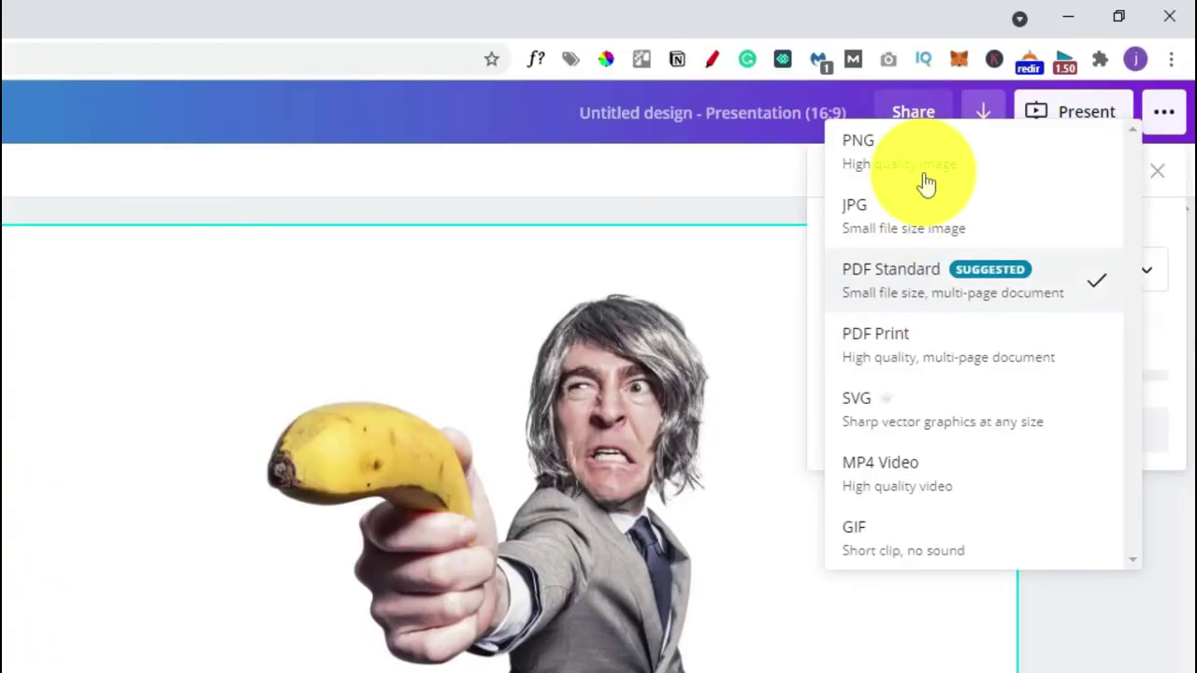
left_click(925, 181)
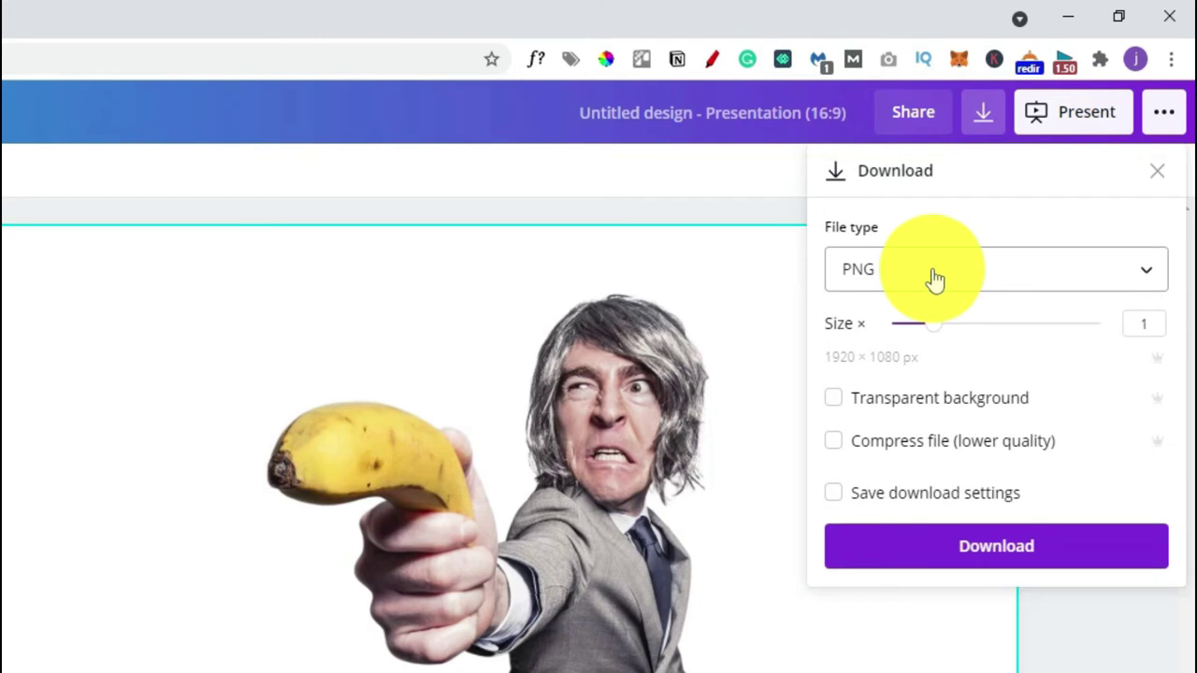
left_click(835, 402)
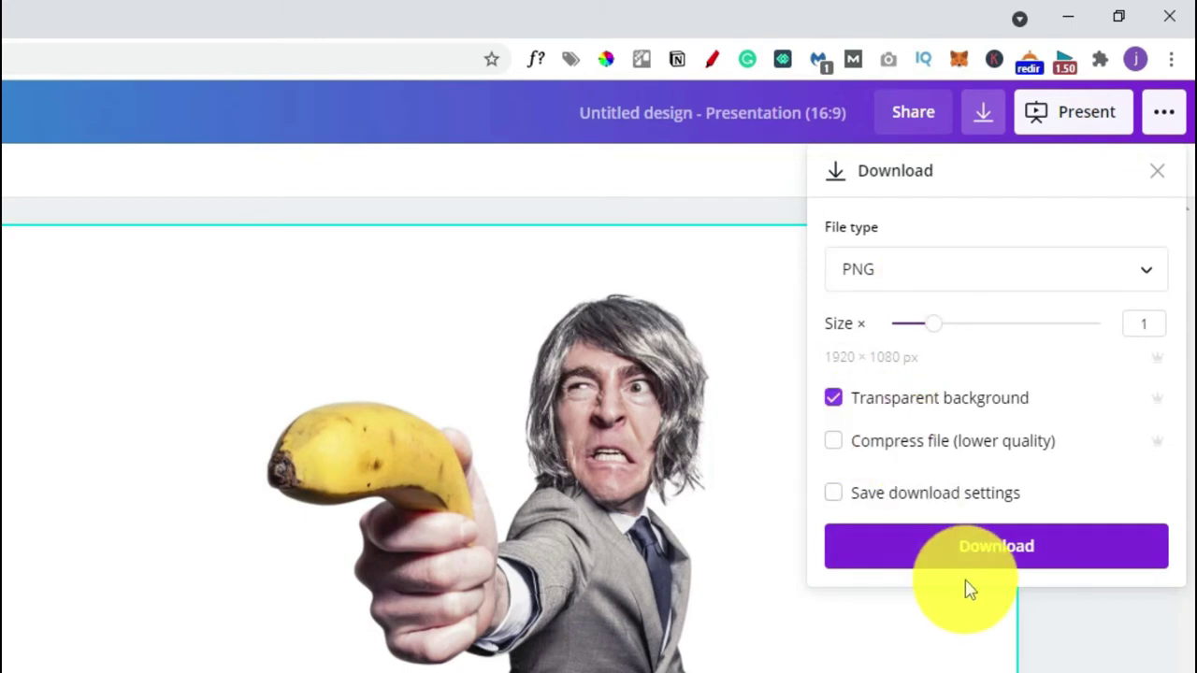
left_click(988, 565)
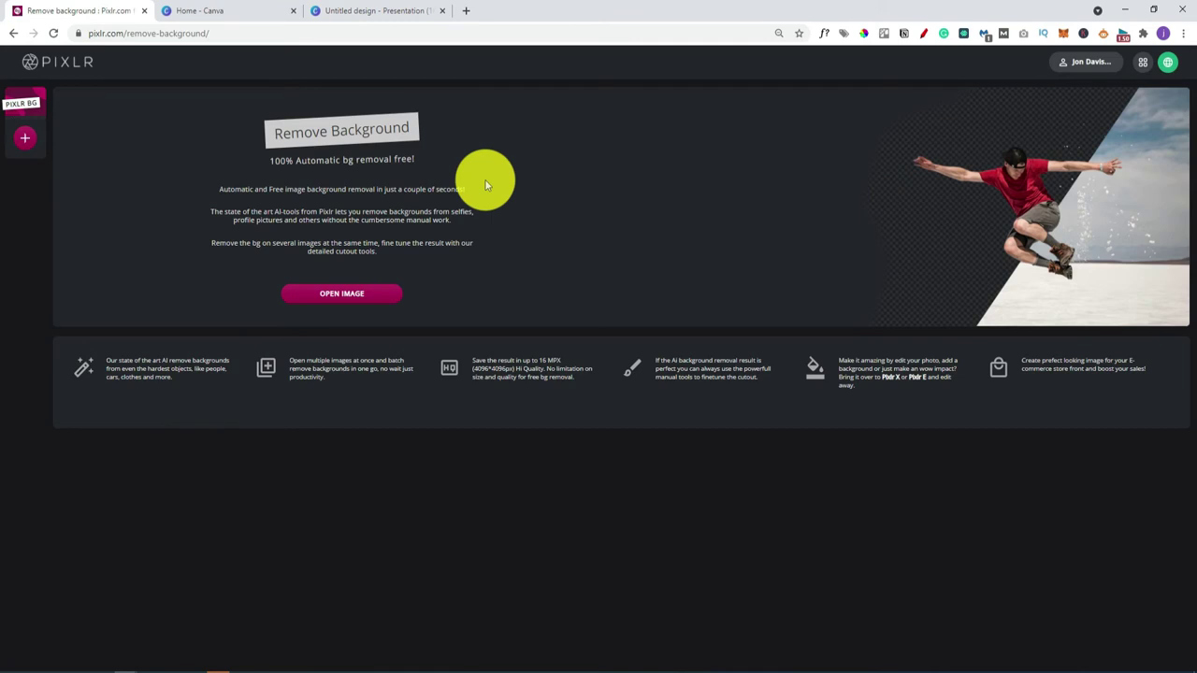
Load suit-673697_1920.jpg from Downloads into Pixlr's background remover
left_click(345, 300)
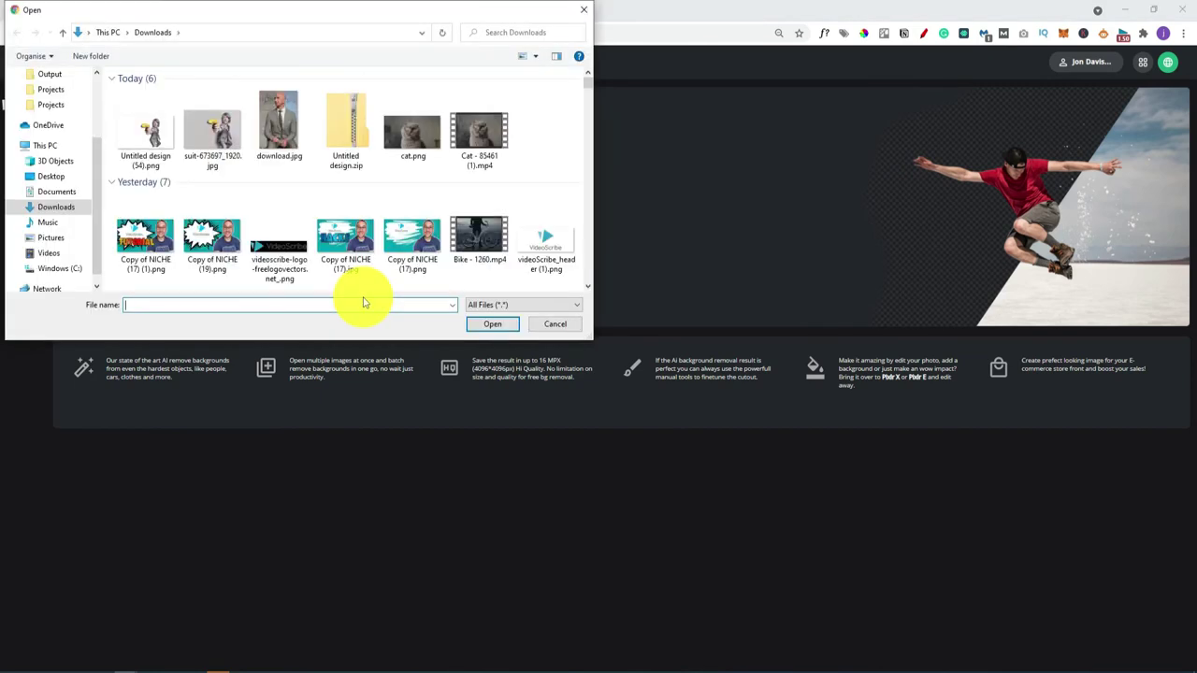
left_click(217, 129)
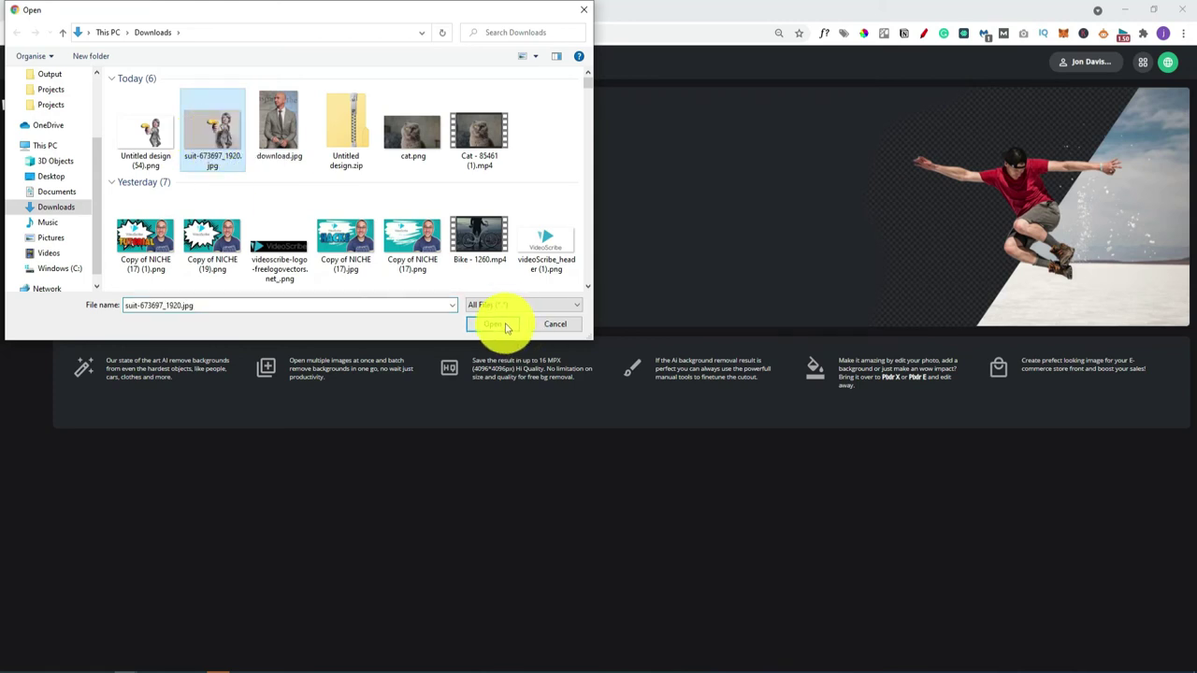
left_click(505, 325)
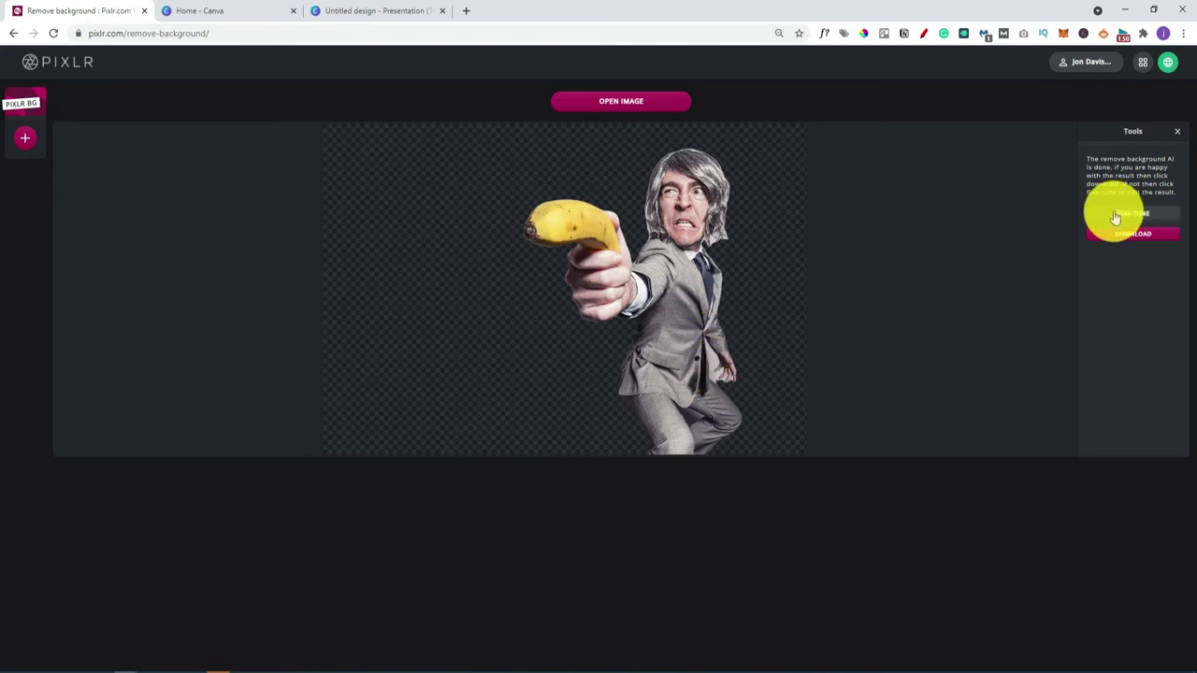
In fine-tune, set the removal brush to 0% softness and a smaller size, then pick the magic wand
left_click(1114, 215)
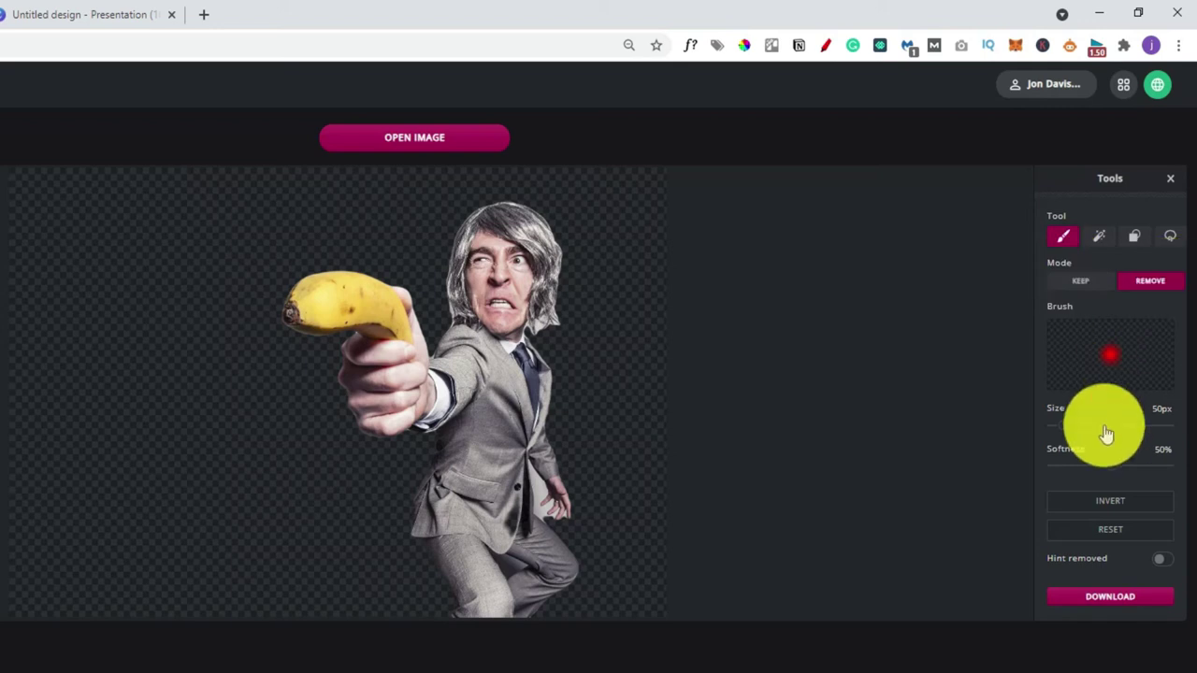
left_click_drag(1109, 466, 1026, 462)
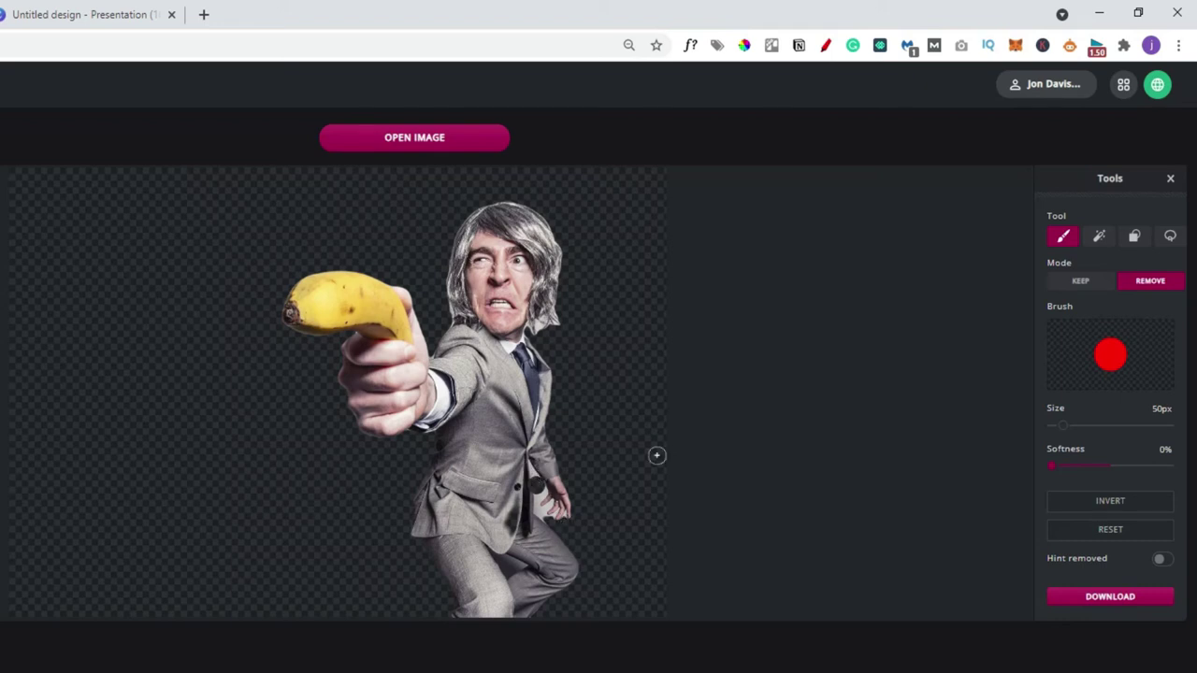
left_click_drag(1062, 426, 1053, 436)
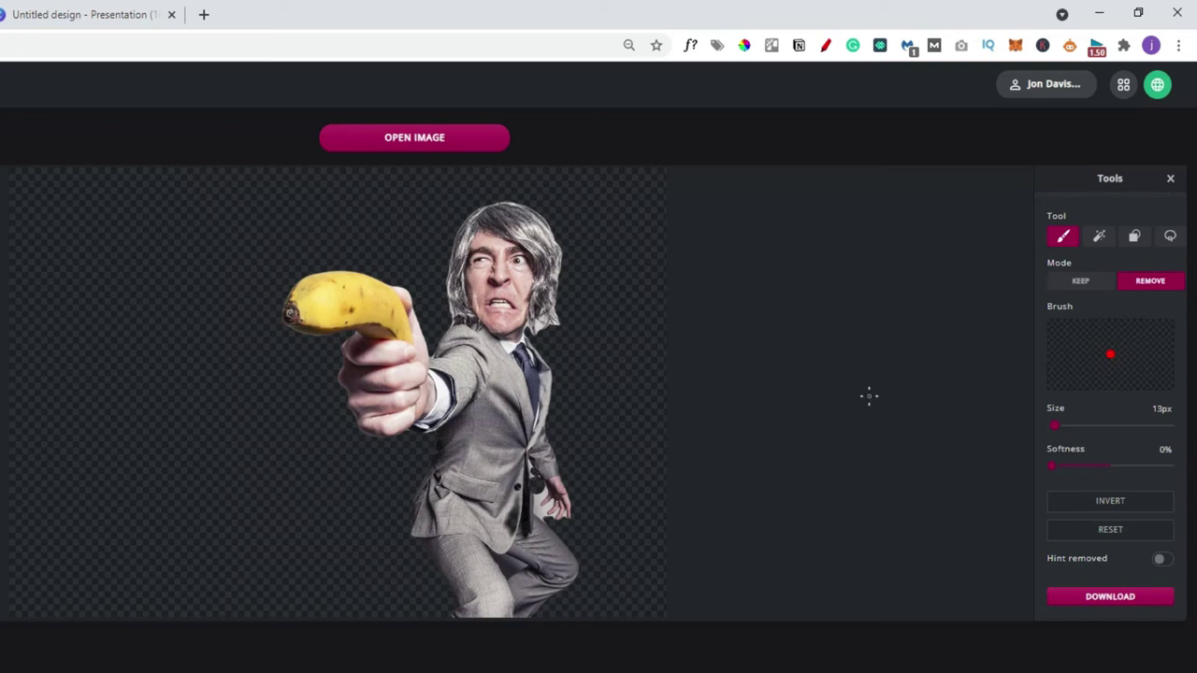
left_click(1096, 238)
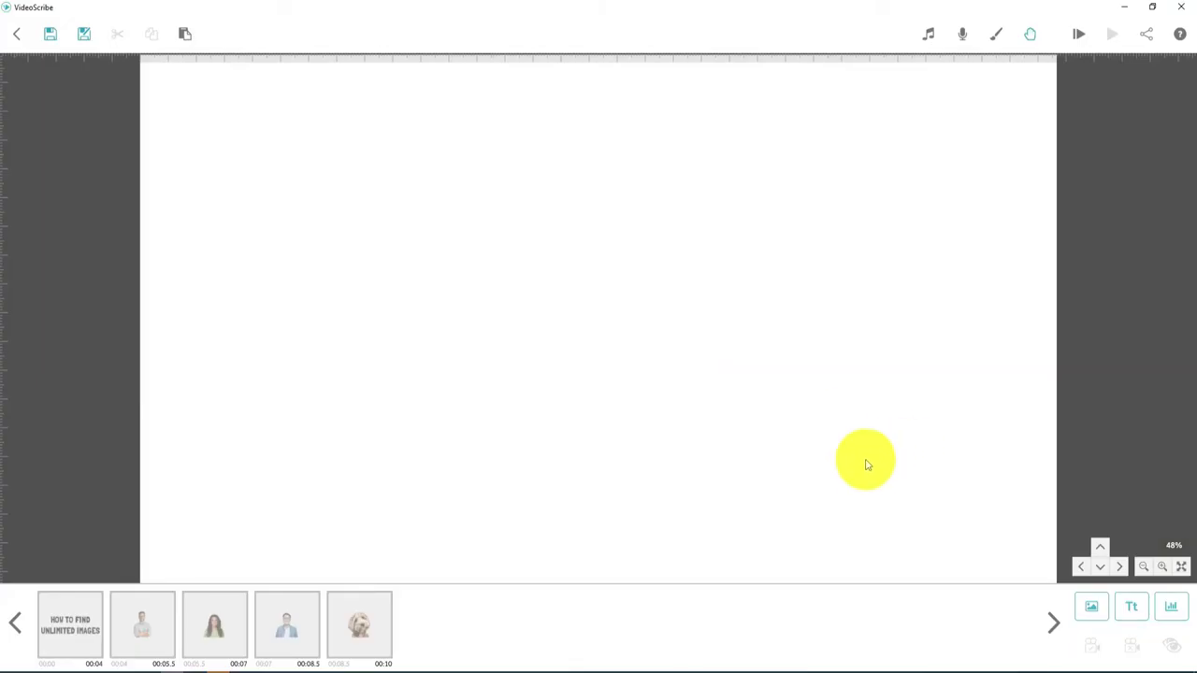
Upload Untitled design (54).png and import it onto the VideoScribe canvas
left_click(1087, 610)
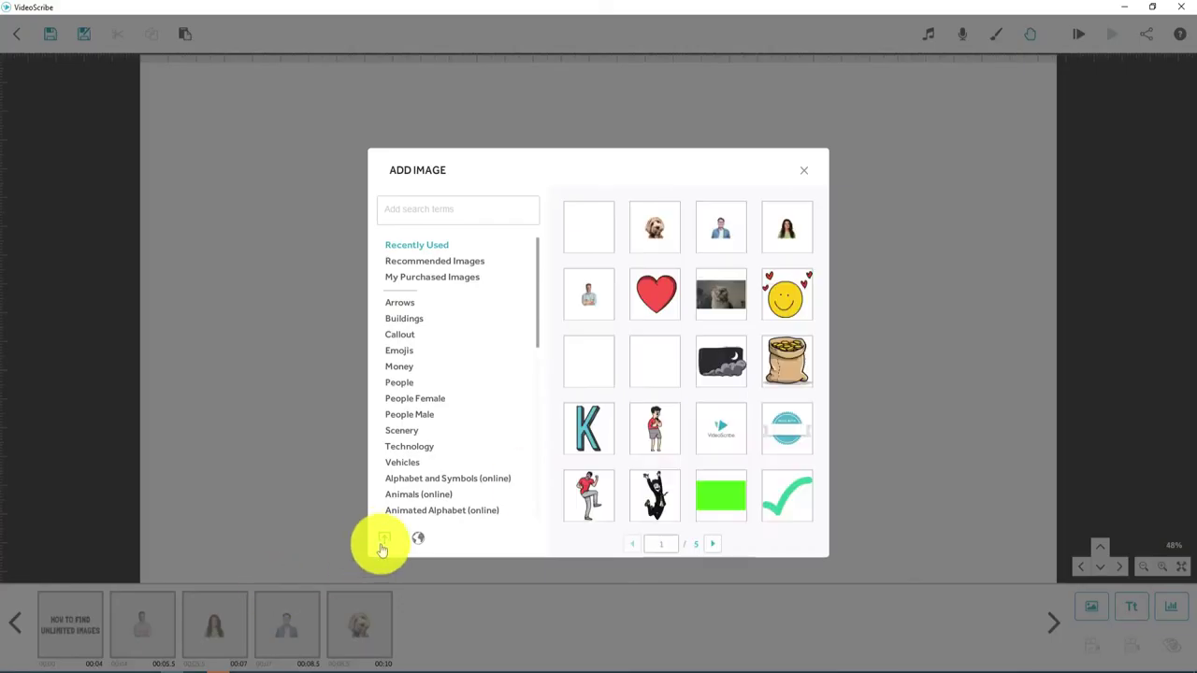
left_click(383, 540)
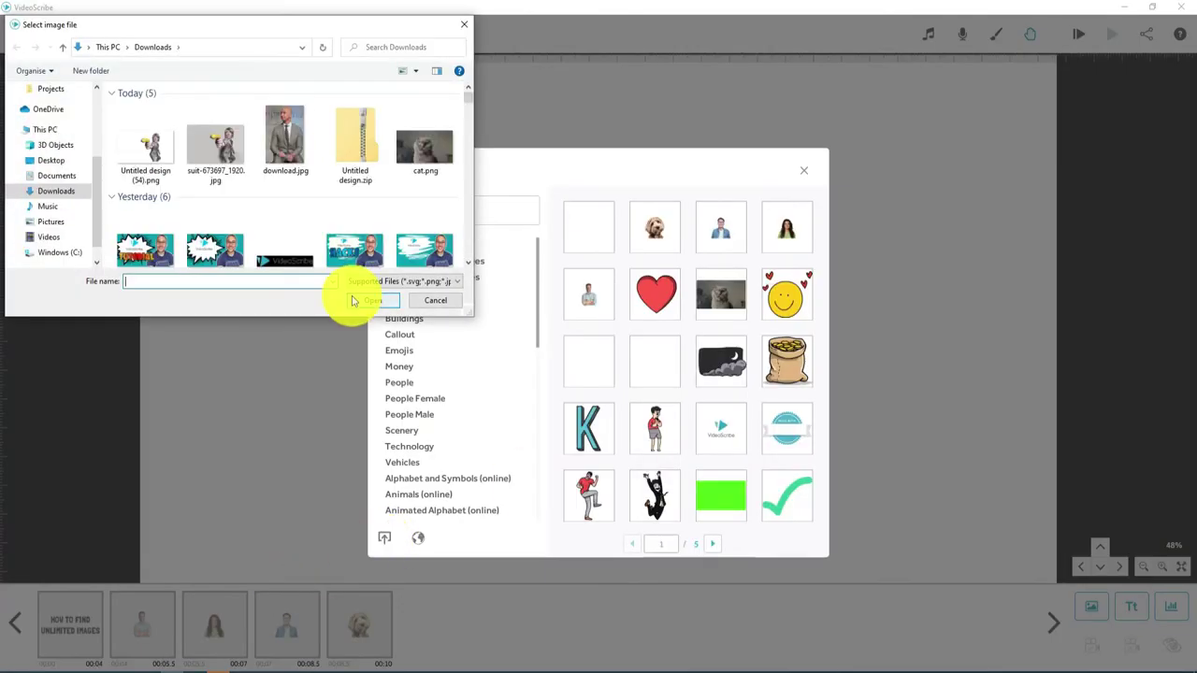
left_click(145, 147)
left_click(371, 298)
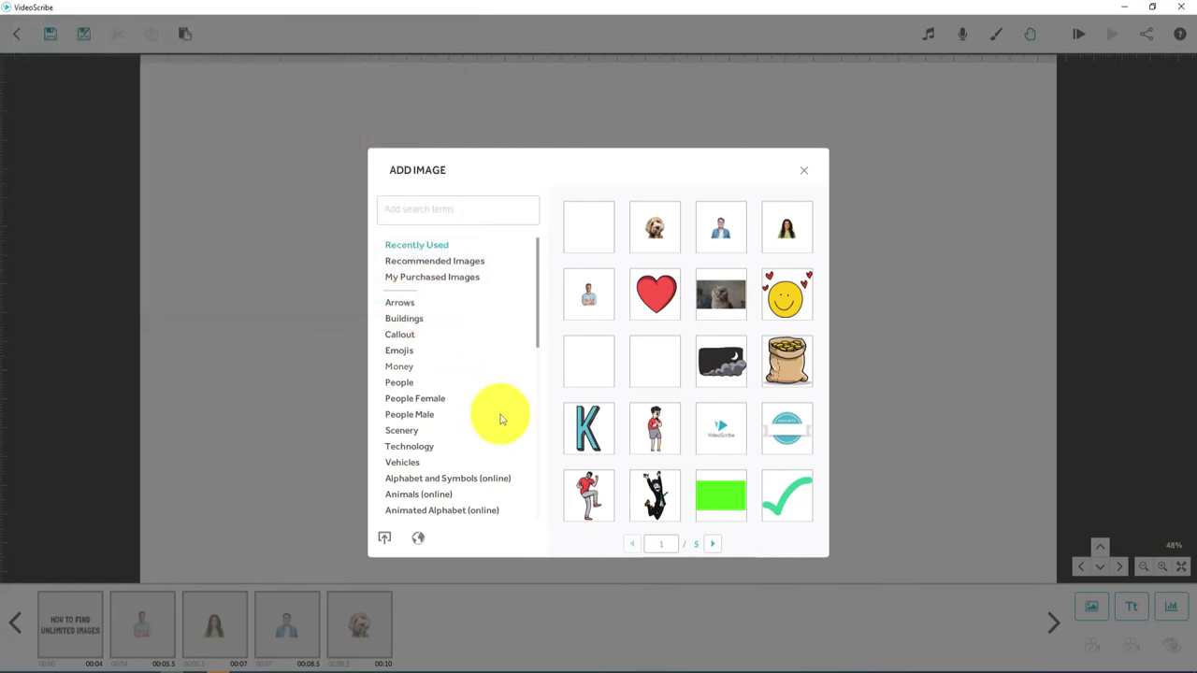
left_click(801, 447)
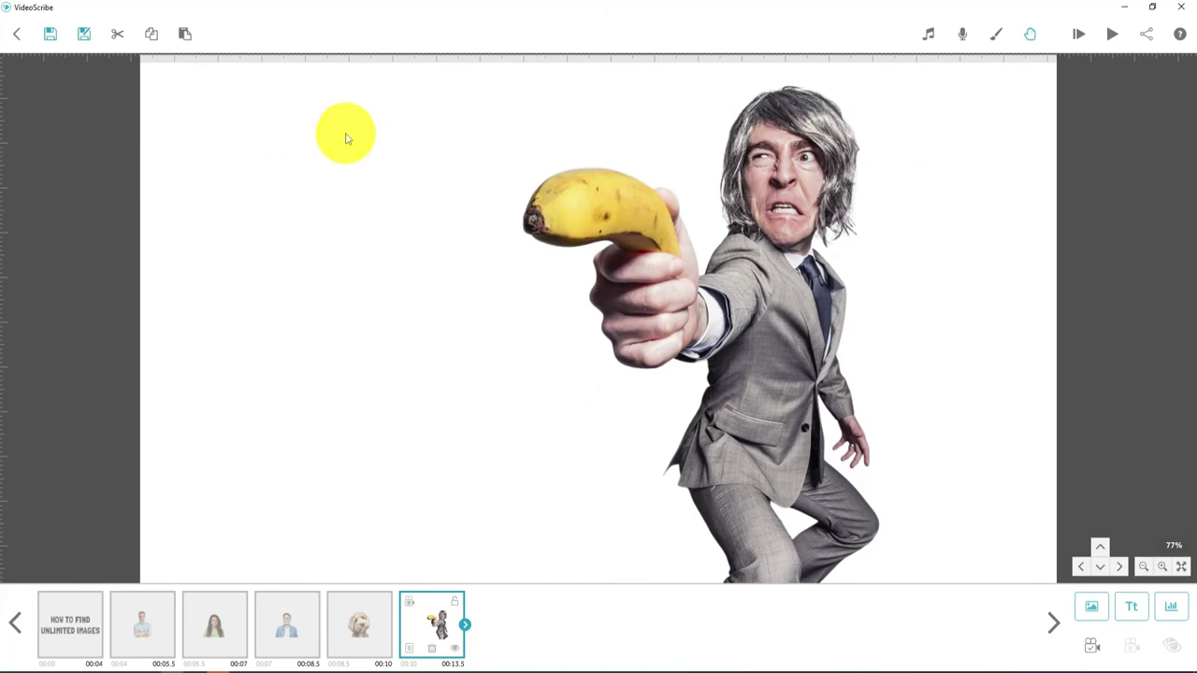
Set the scene's background colour to magenta
left_click(999, 39)
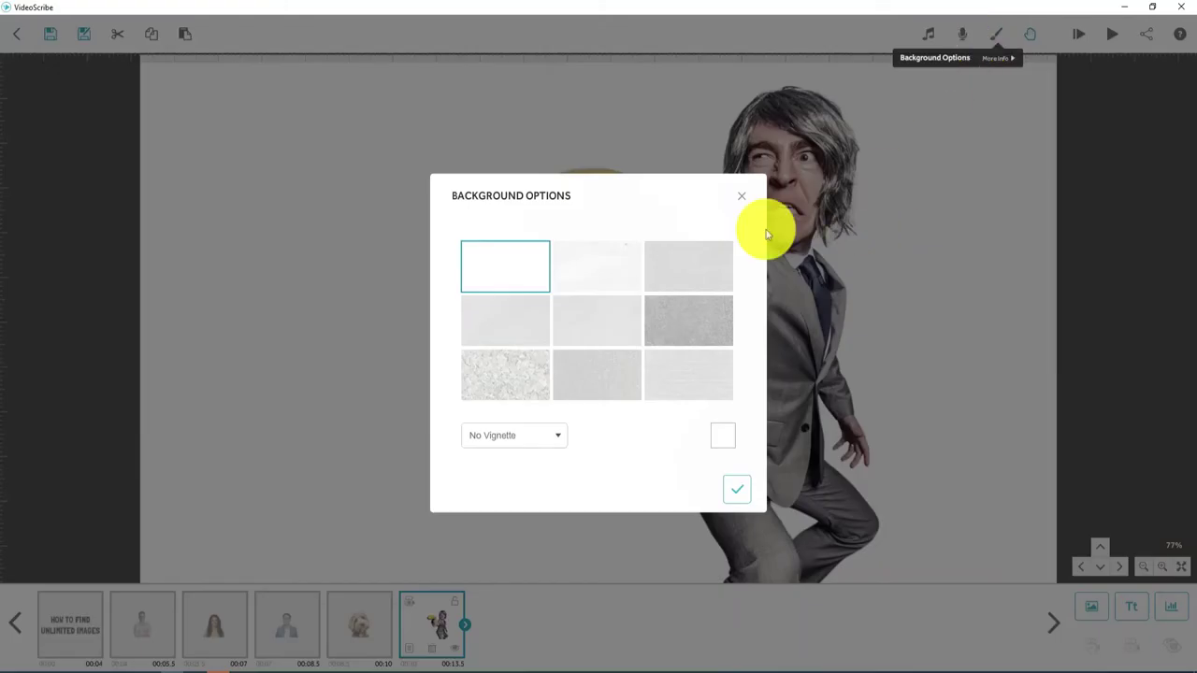
left_click(721, 433)
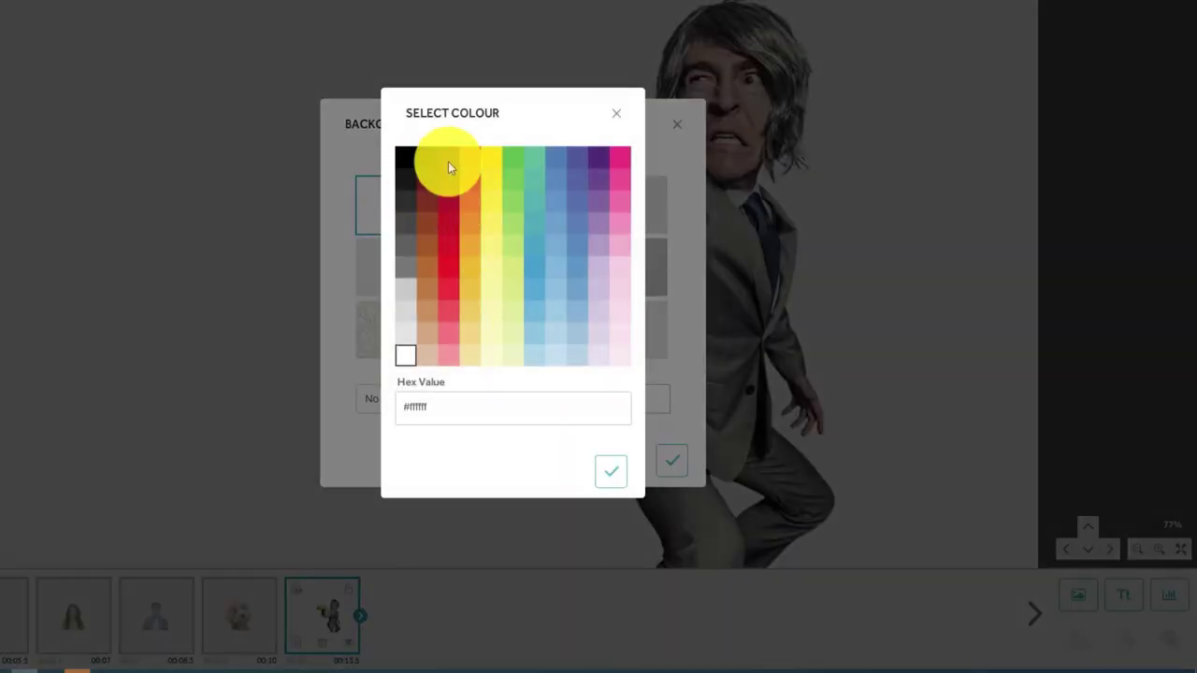
left_click(622, 159)
left_click(659, 470)
left_click(666, 466)
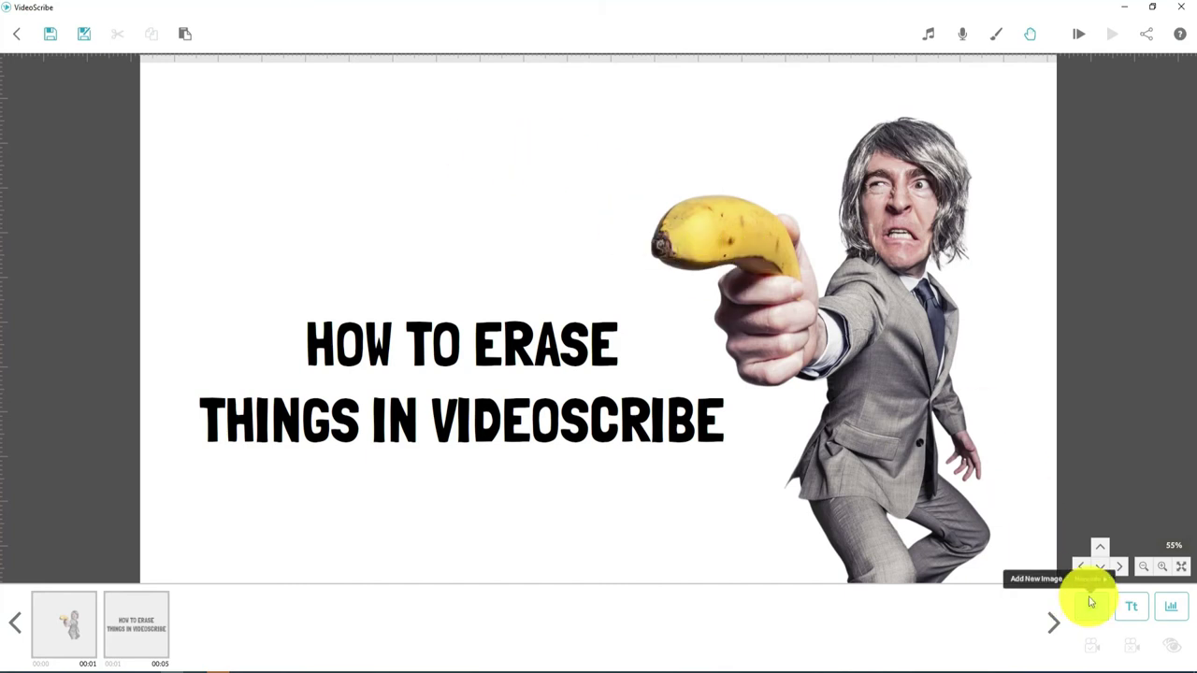
Add the blank eraser image, move it onto the man's chest and shrink it to a small cloud
left_click(1092, 610)
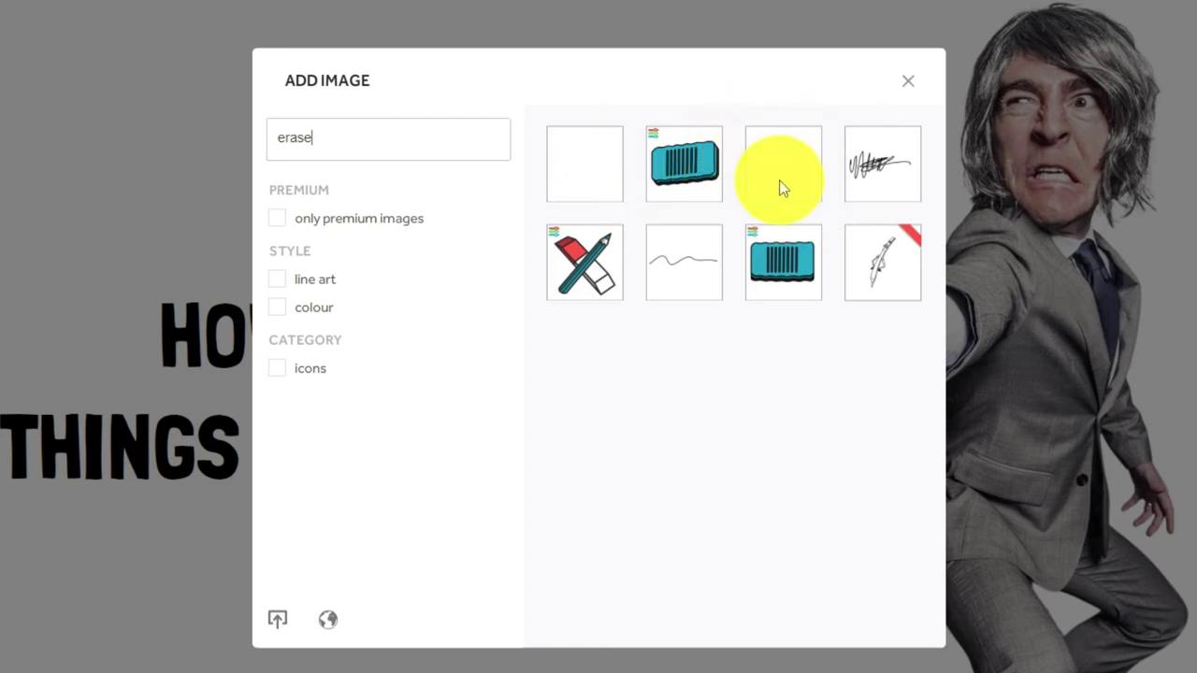
left_click(582, 159)
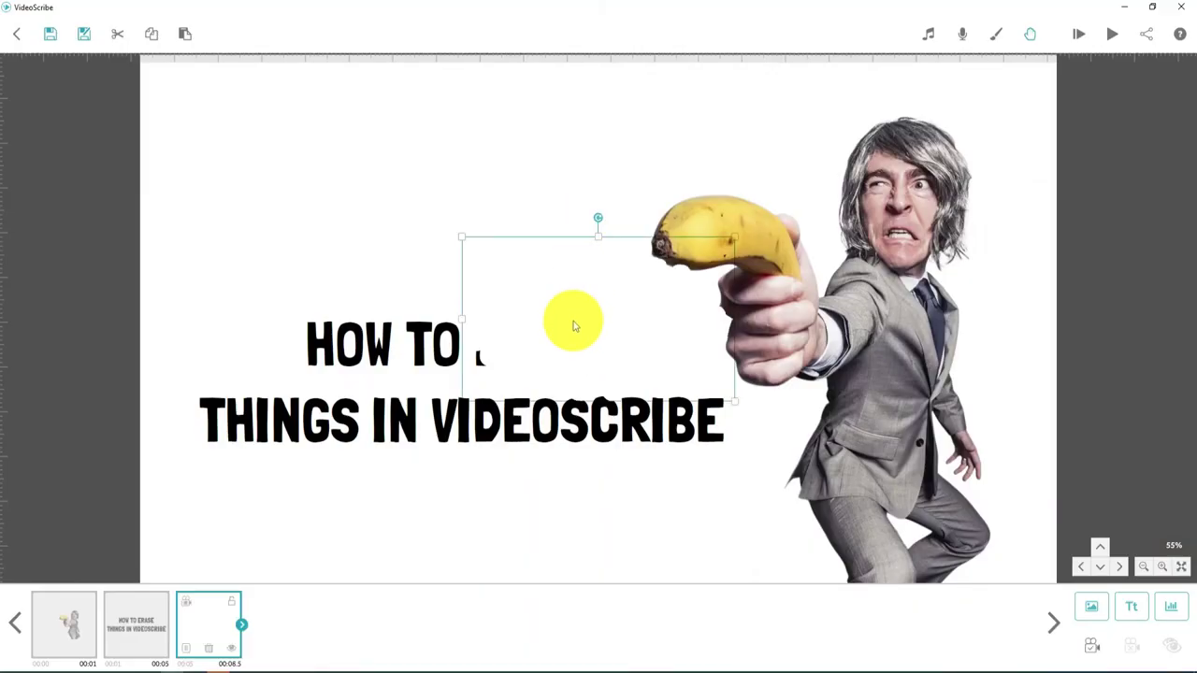
mouse_move(574, 326)
left_mouse_down()
mouse_move(577, 374)
mouse_move(823, 339)
mouse_move(853, 348)
left_mouse_up()
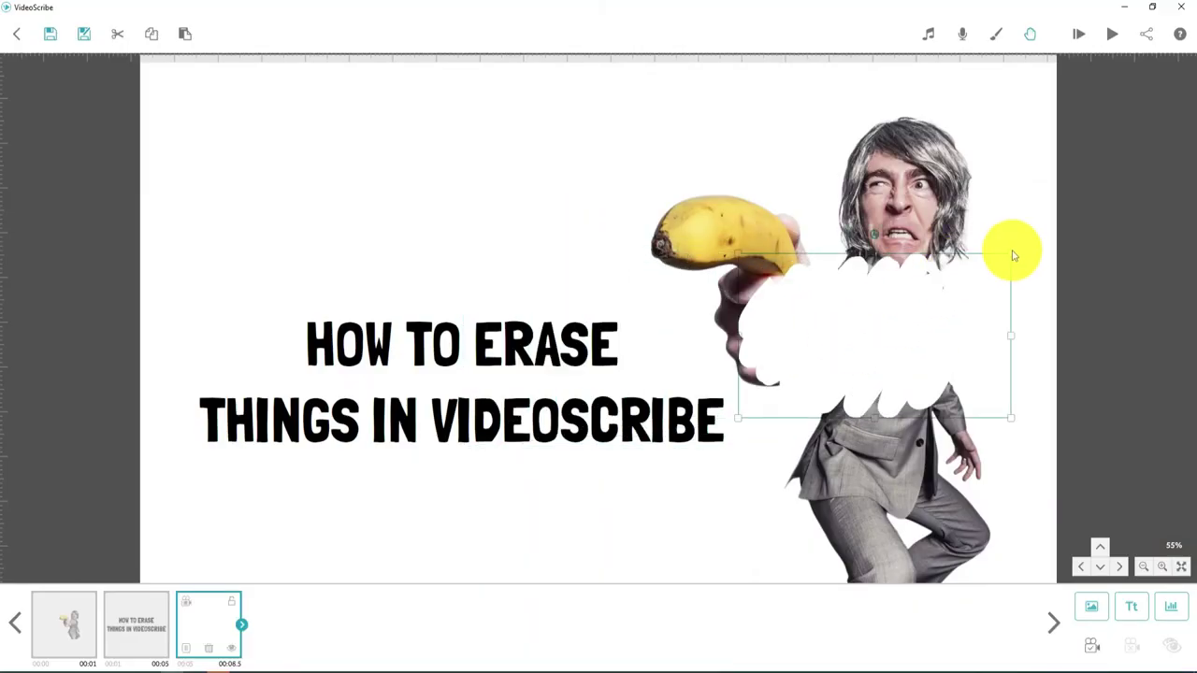
mouse_move(1010, 254)
left_mouse_down()
mouse_move(881, 289)
mouse_move(854, 327)
mouse_move(865, 341)
left_mouse_up()
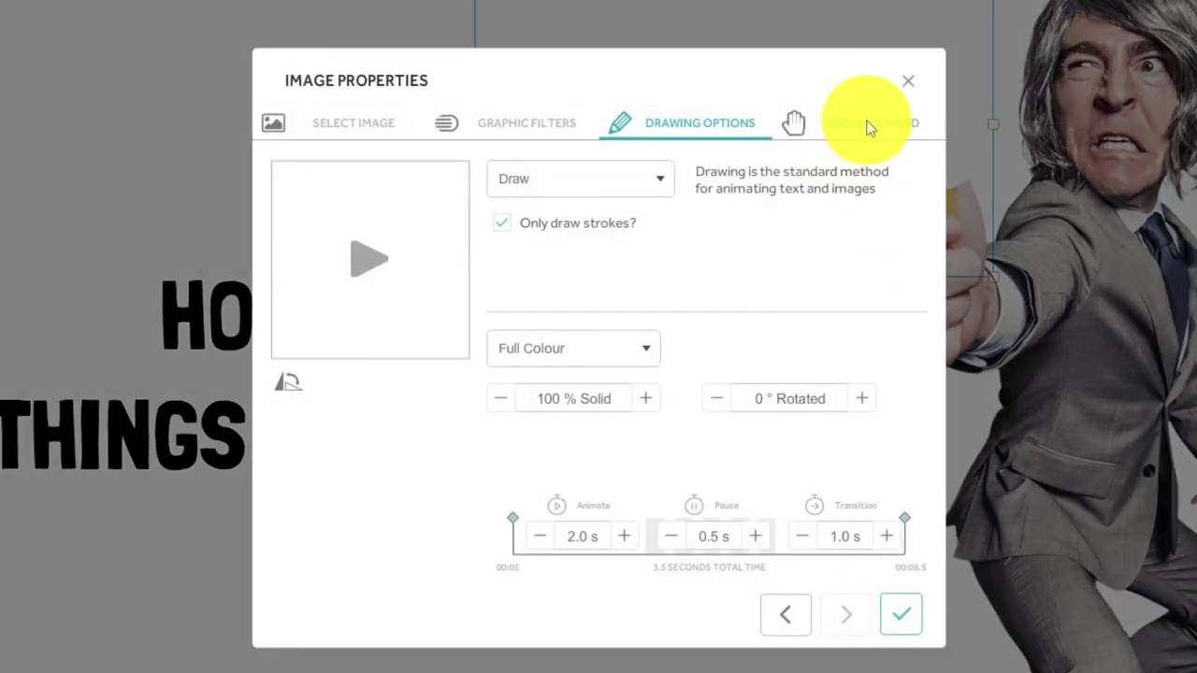
Give the white cloud image the eraser drawing hand and apply its settings
left_click(865, 128)
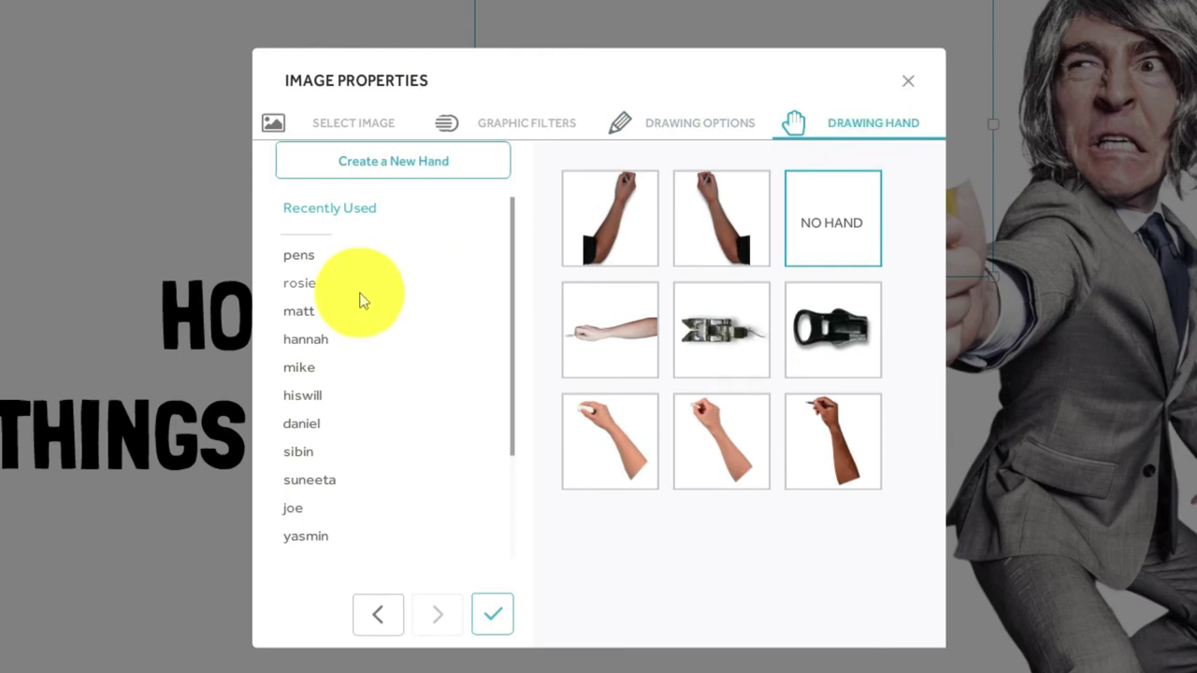
left_click(301, 282)
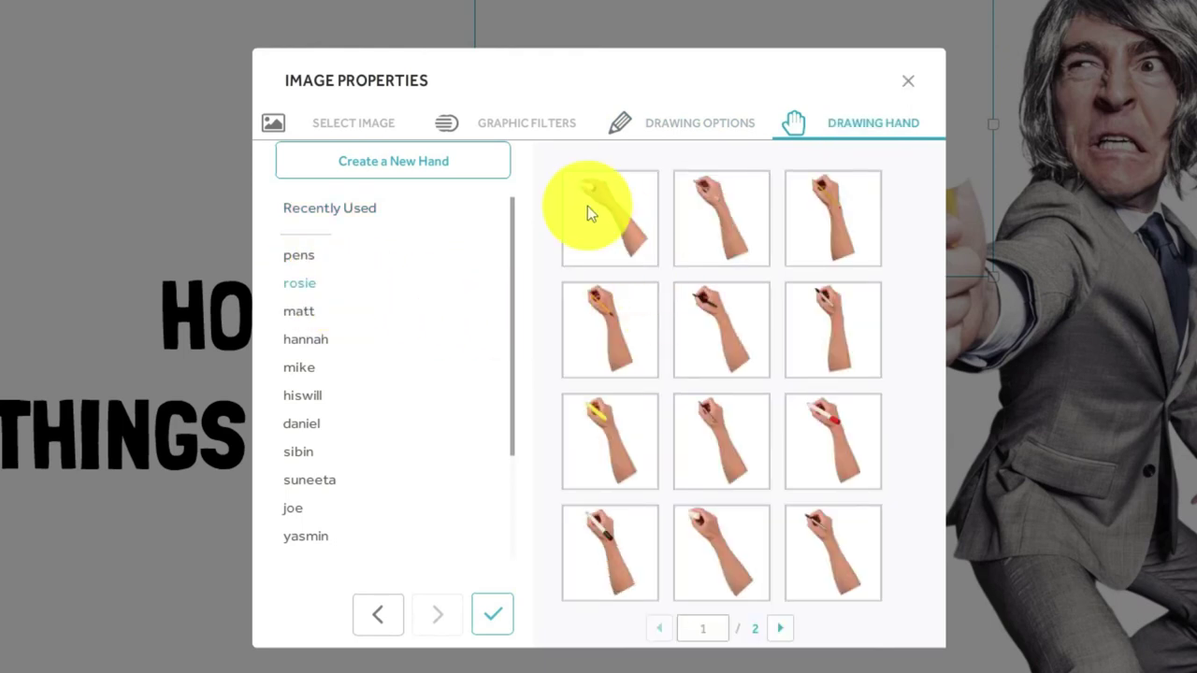
left_click(588, 196)
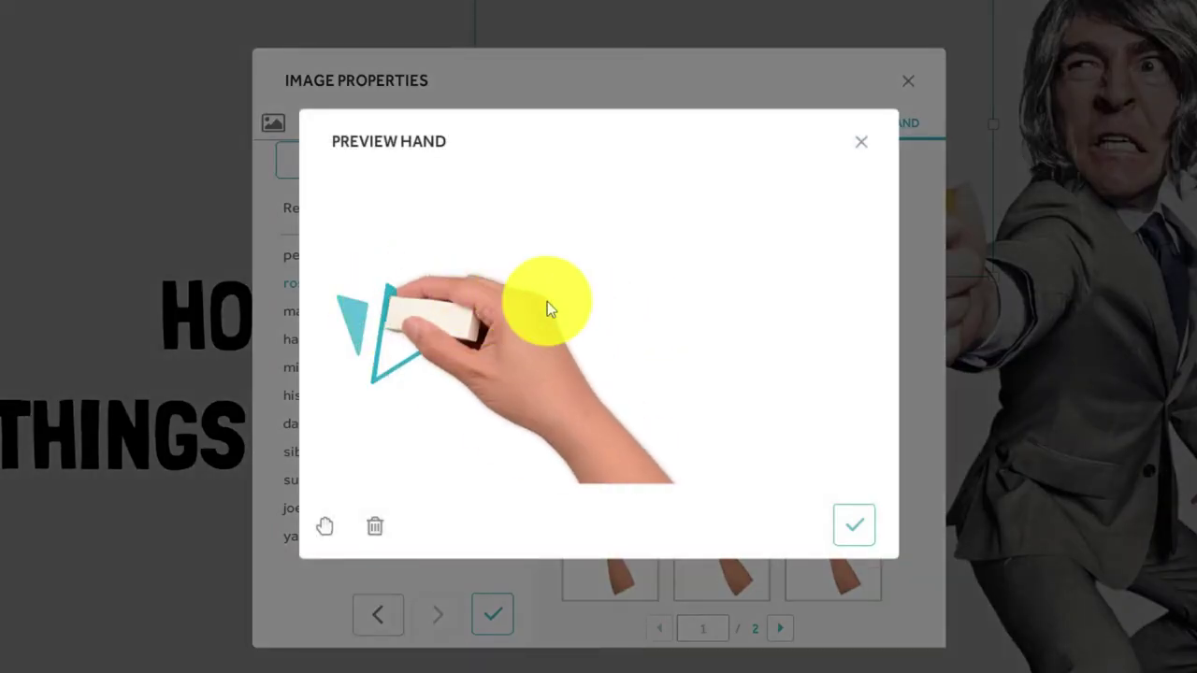
left_click(854, 529)
left_click(620, 122)
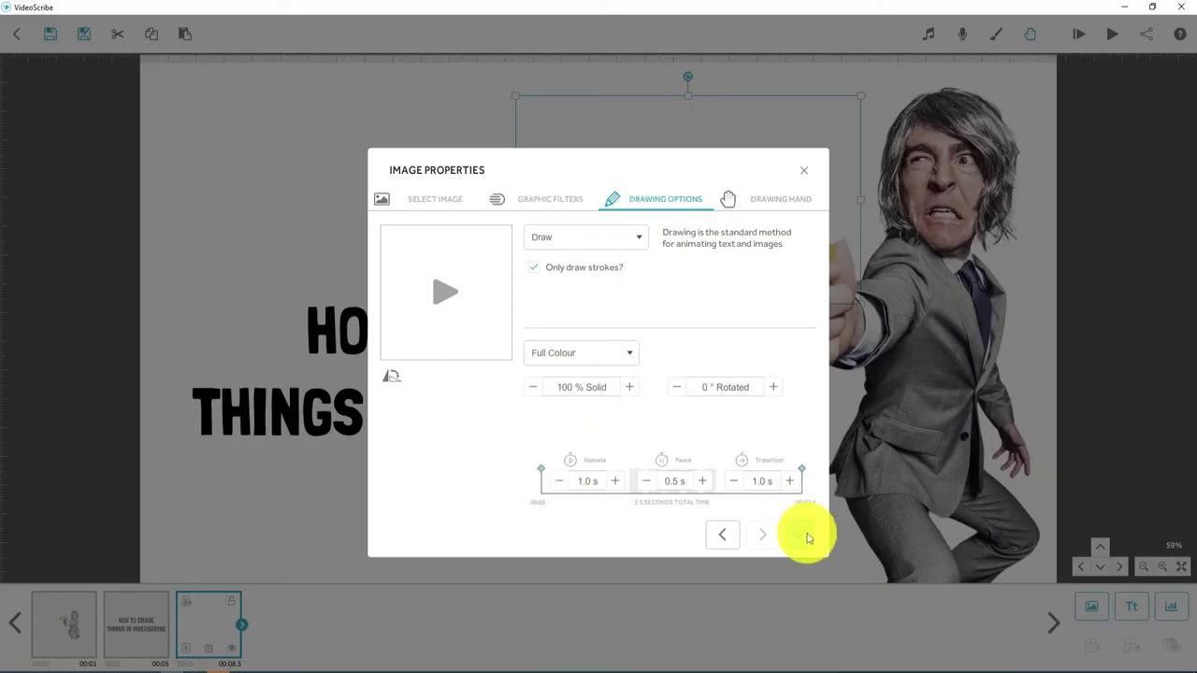
left_click(801, 533)
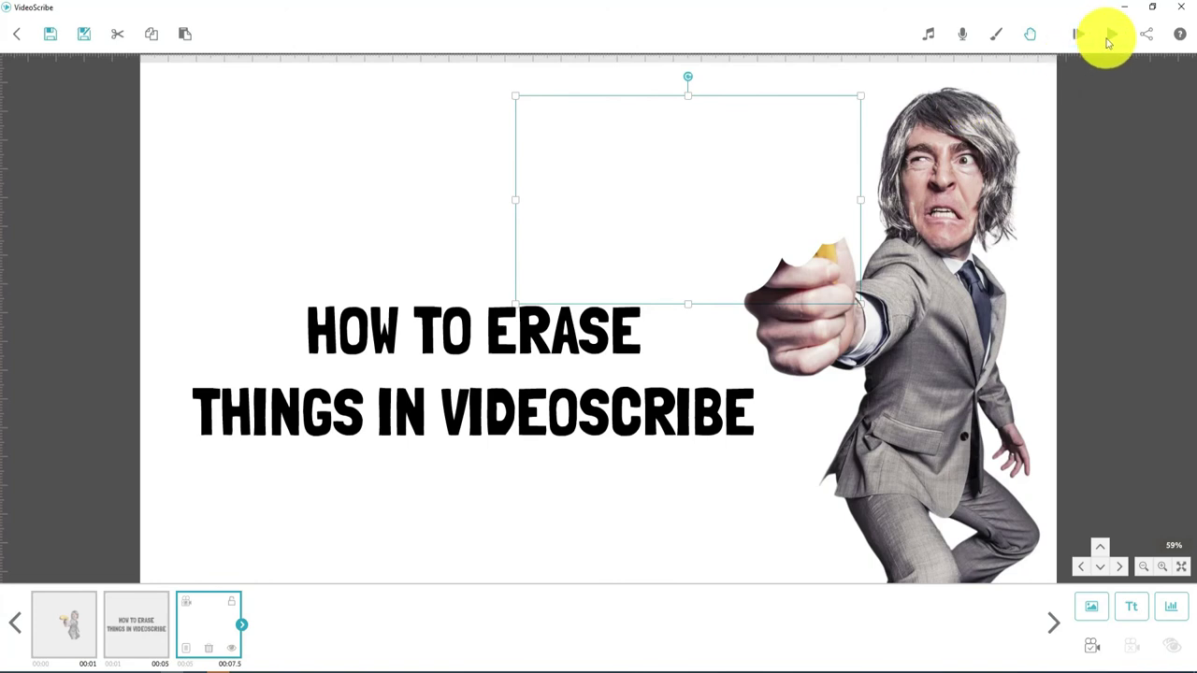
Set the scene camera on the element and play a preview of the erasing
right_click(702, 248)
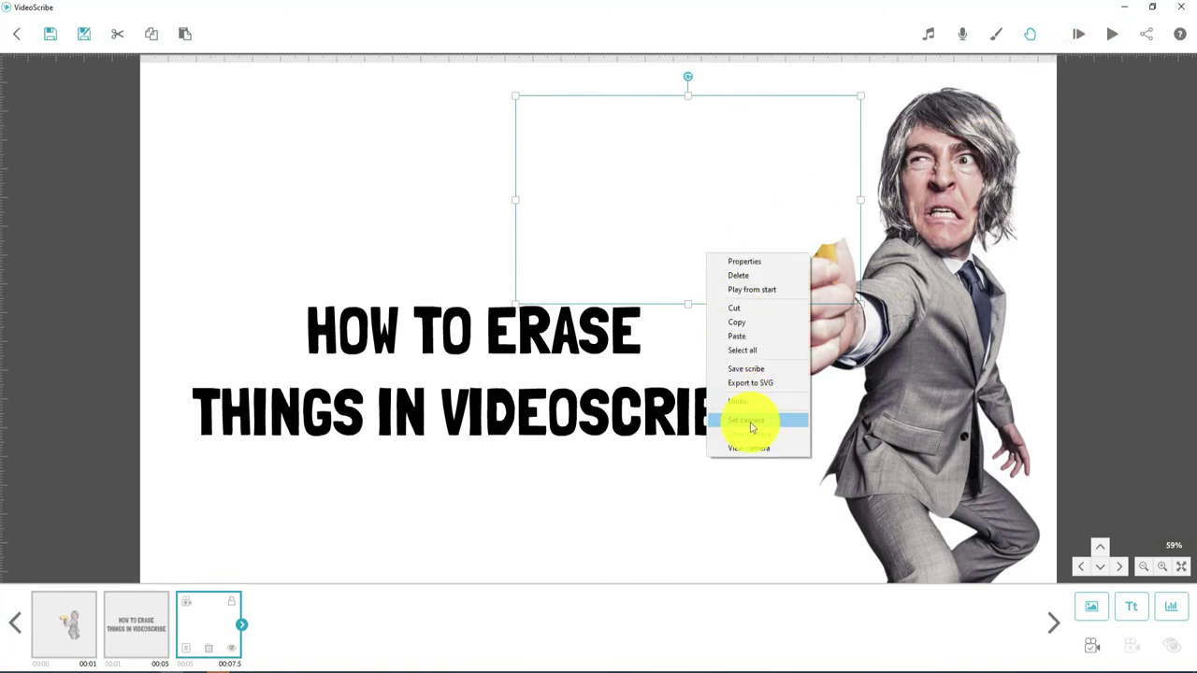
left_click(744, 436)
left_click(1106, 38)
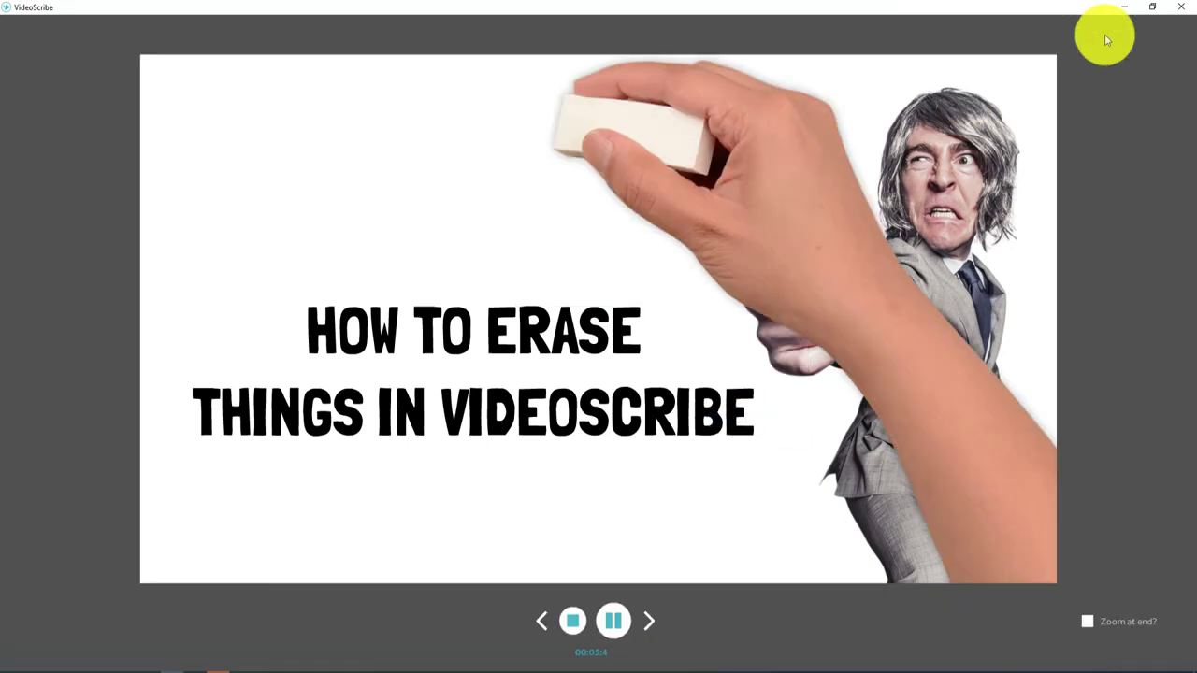
left_click(572, 621)
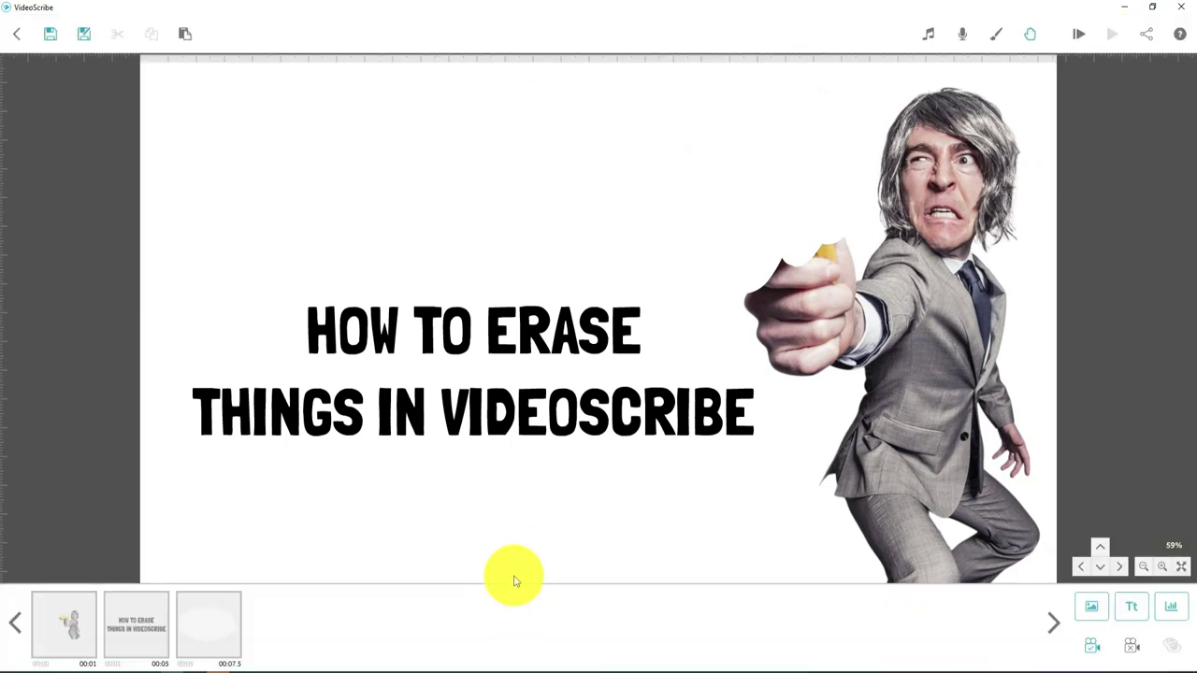
Delete the invisible eraser element and confirm its removal
left_click(792, 199)
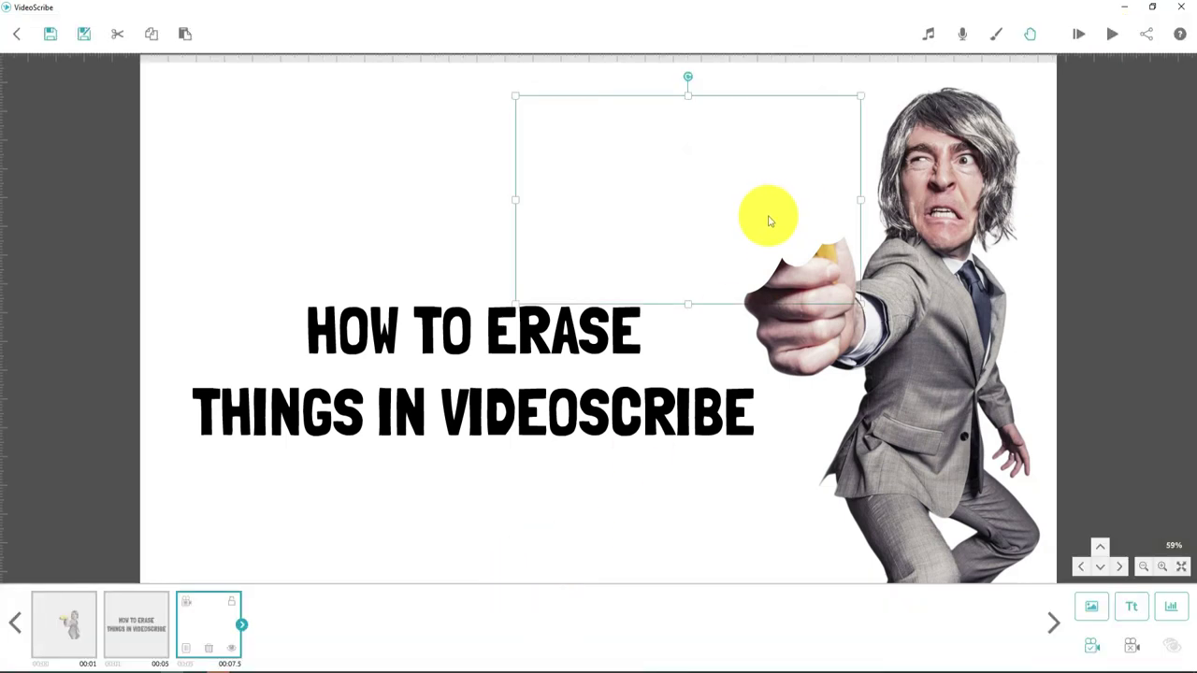
left_click(207, 650)
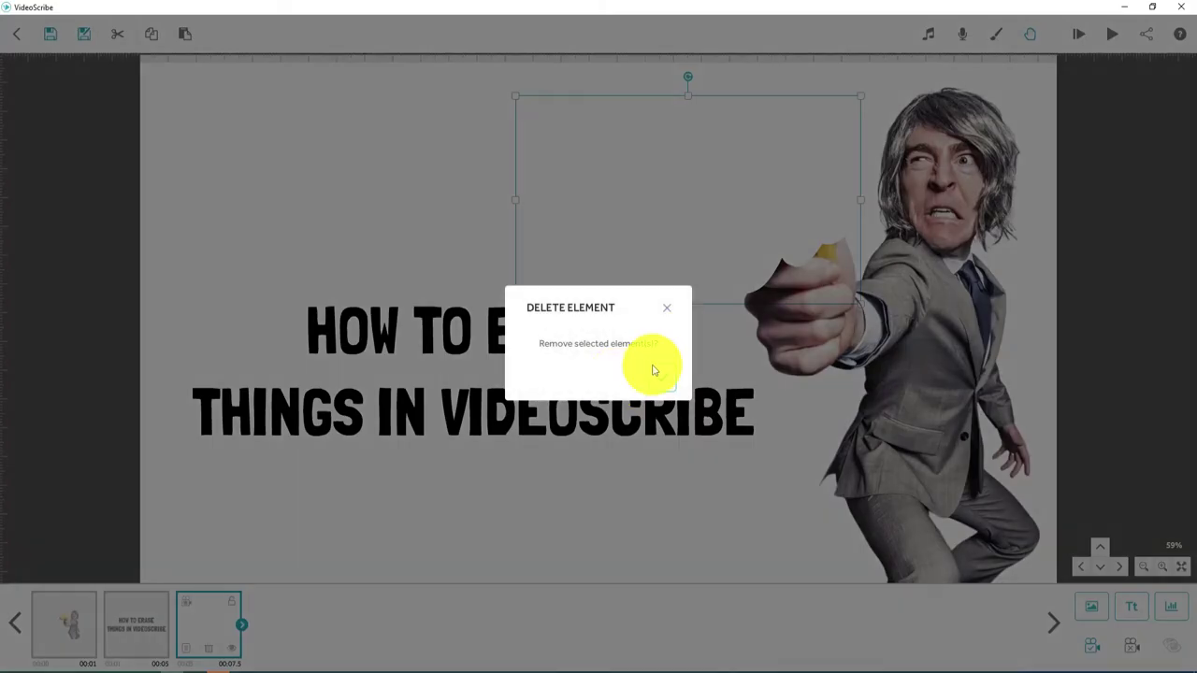
left_click(656, 379)
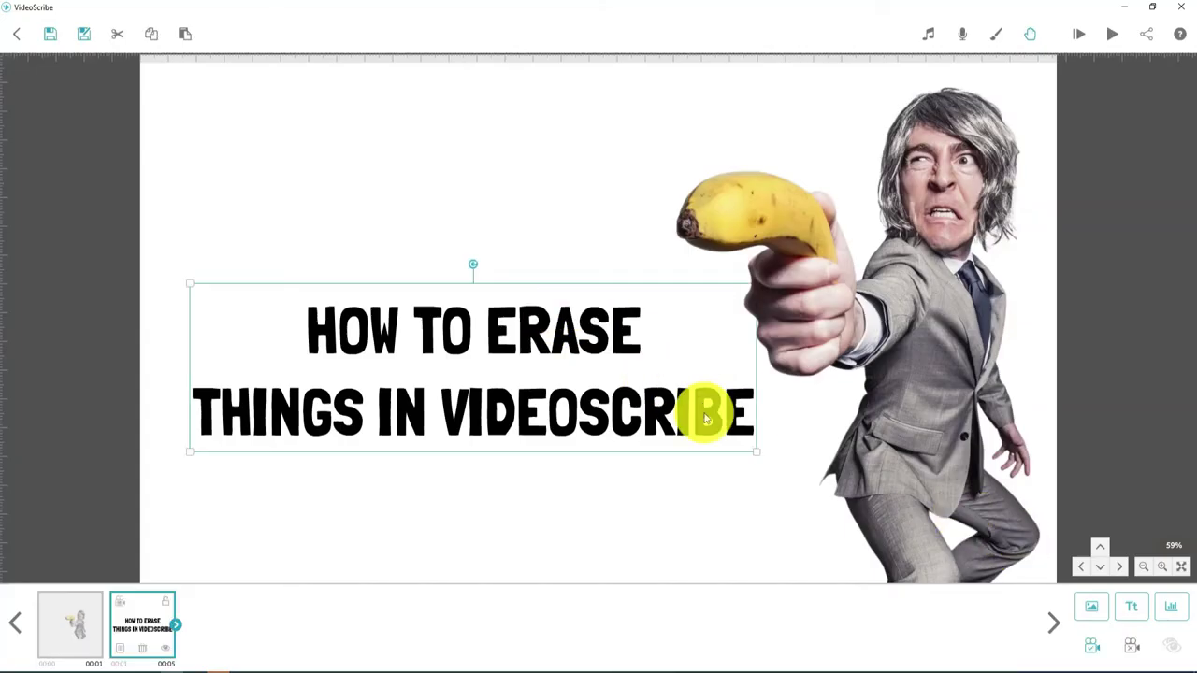
Add an 'erase' image, fit its box over the word ERASE and set the camera
left_click(1089, 607)
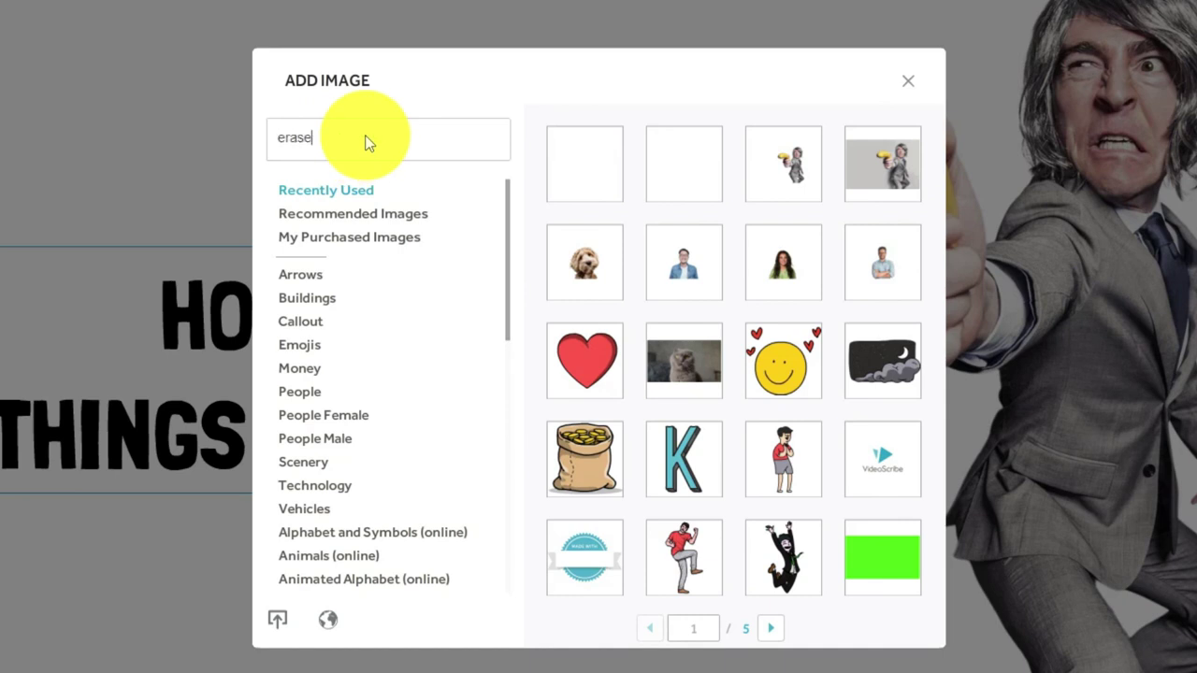
key("Return")
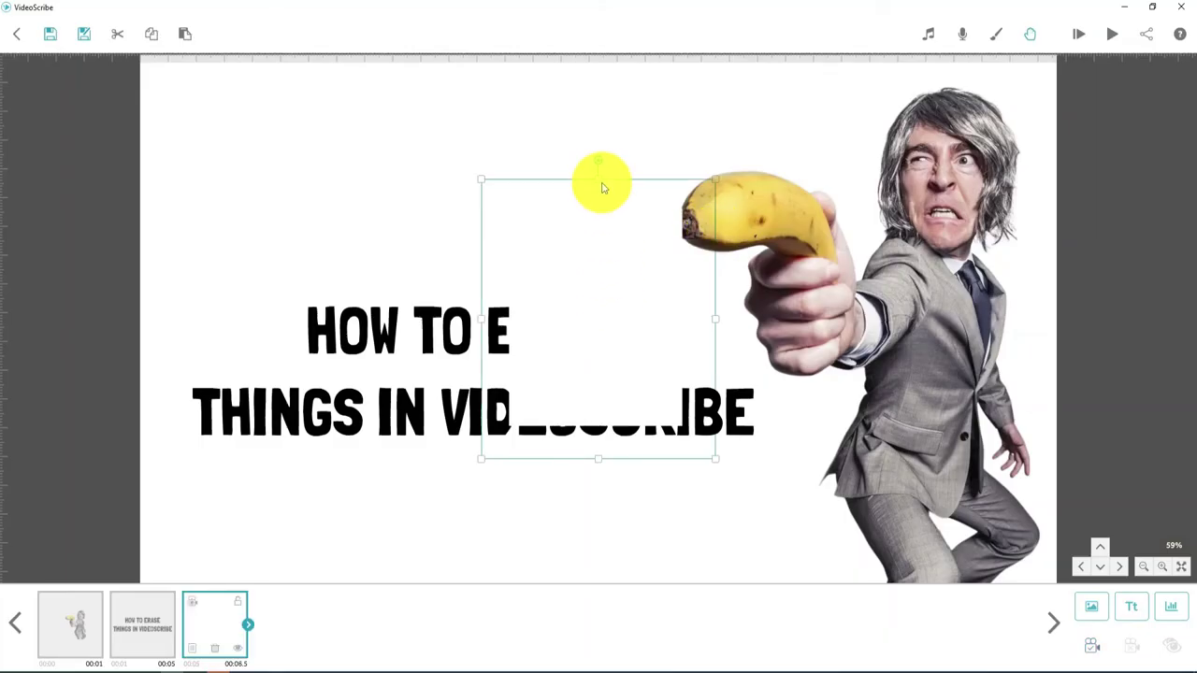
mouse_move(602, 186)
left_mouse_down()
mouse_move(592, 320)
mouse_move(564, 320)
left_mouse_up()
left_click_drag(694, 342, 702, 333)
left_click_drag(630, 342, 633, 337)
right_click(633, 338)
left_click(686, 515)
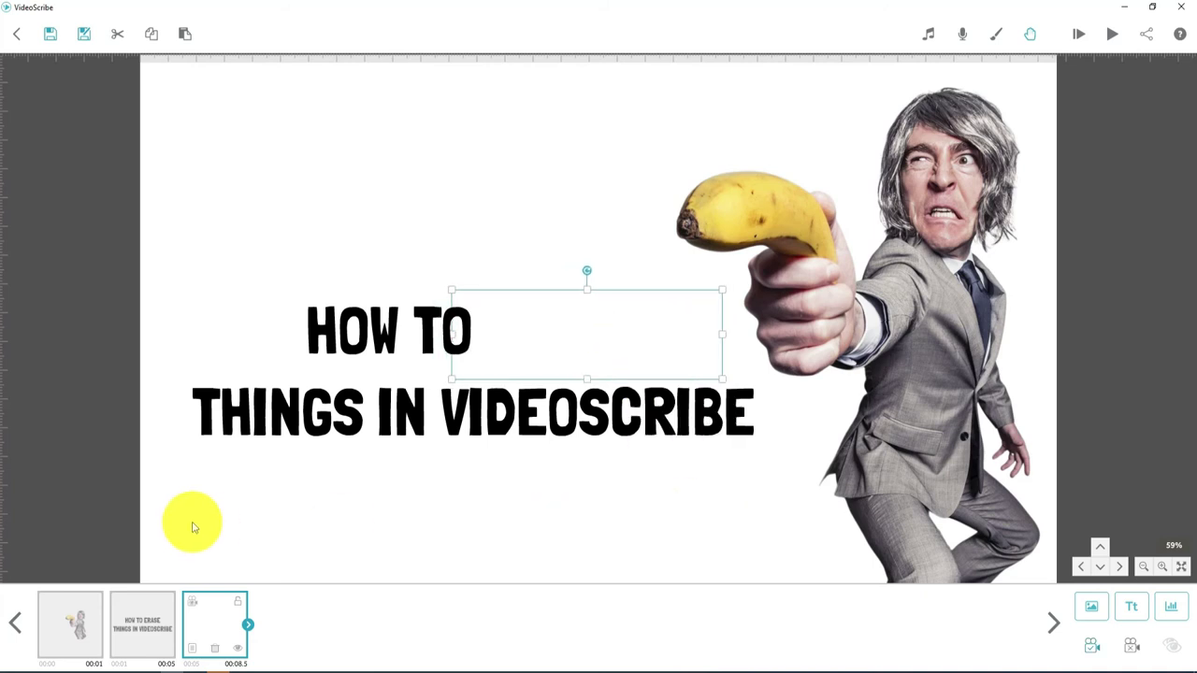
Give the erase element the eraser drawing hand and apply it so ERASE gets rubbed out
double_click(486, 322)
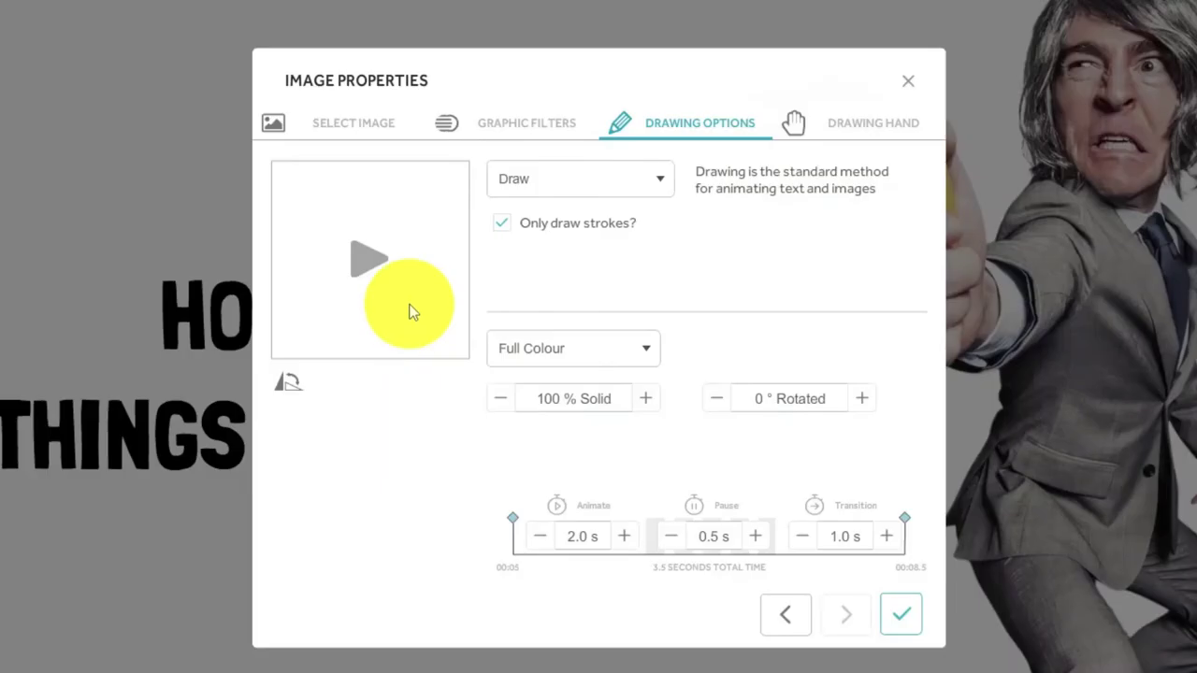
left_click(812, 187)
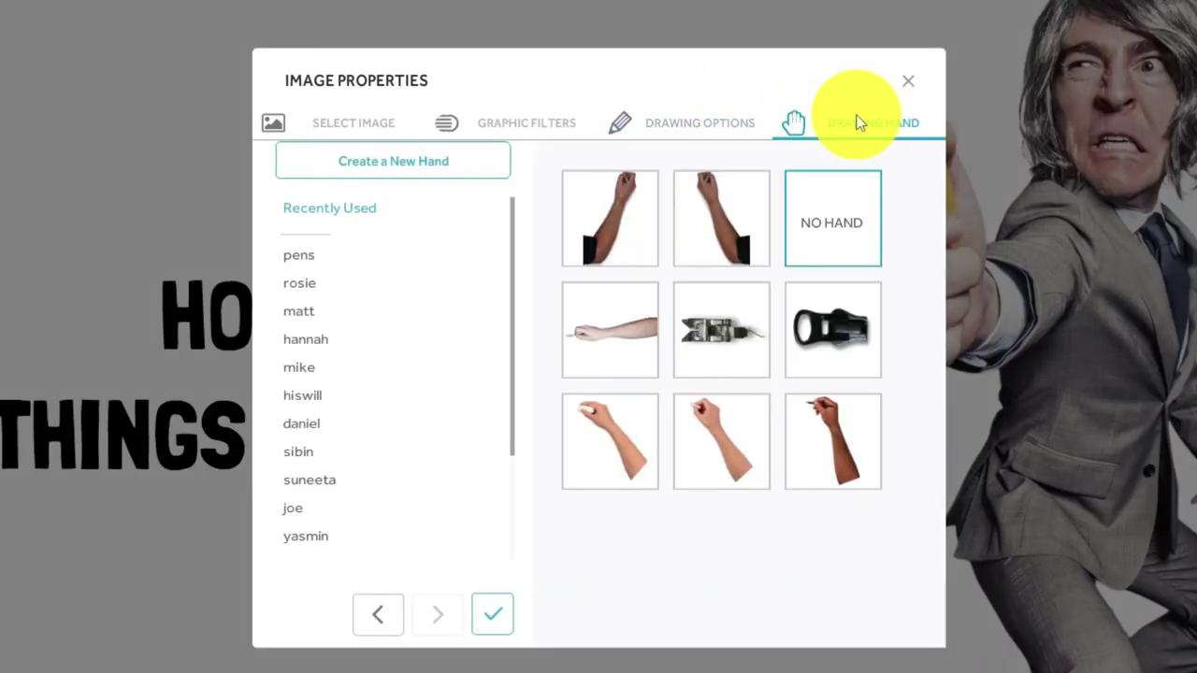
left_click(609, 440)
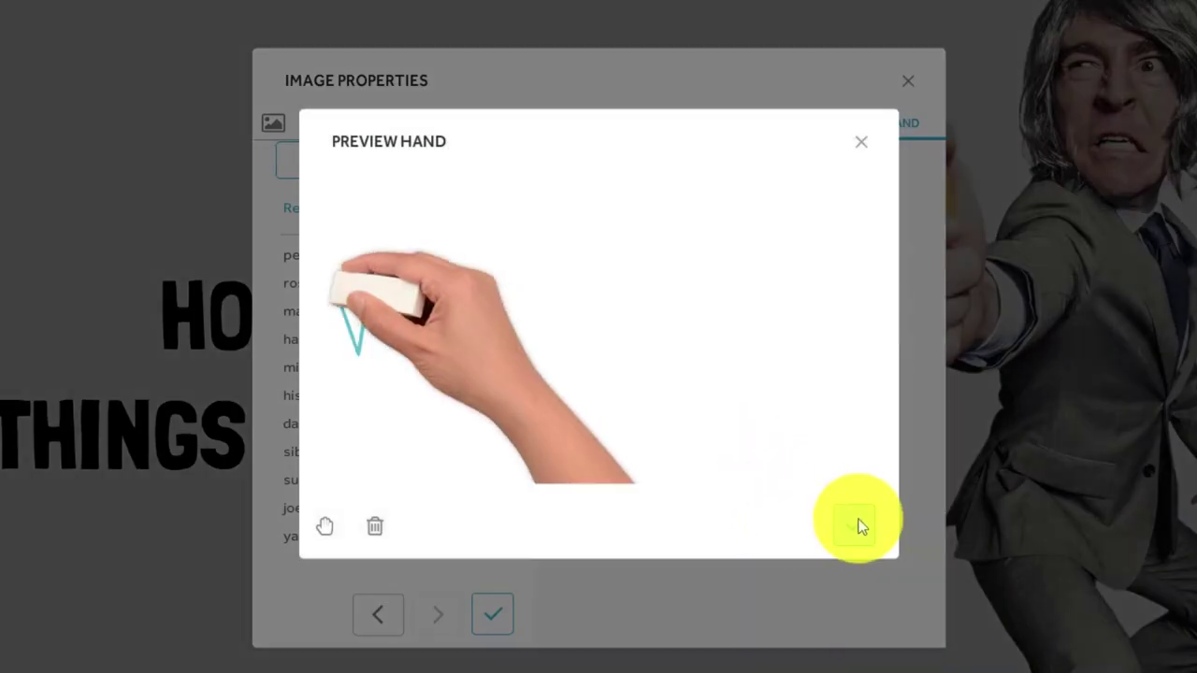
left_click(861, 526)
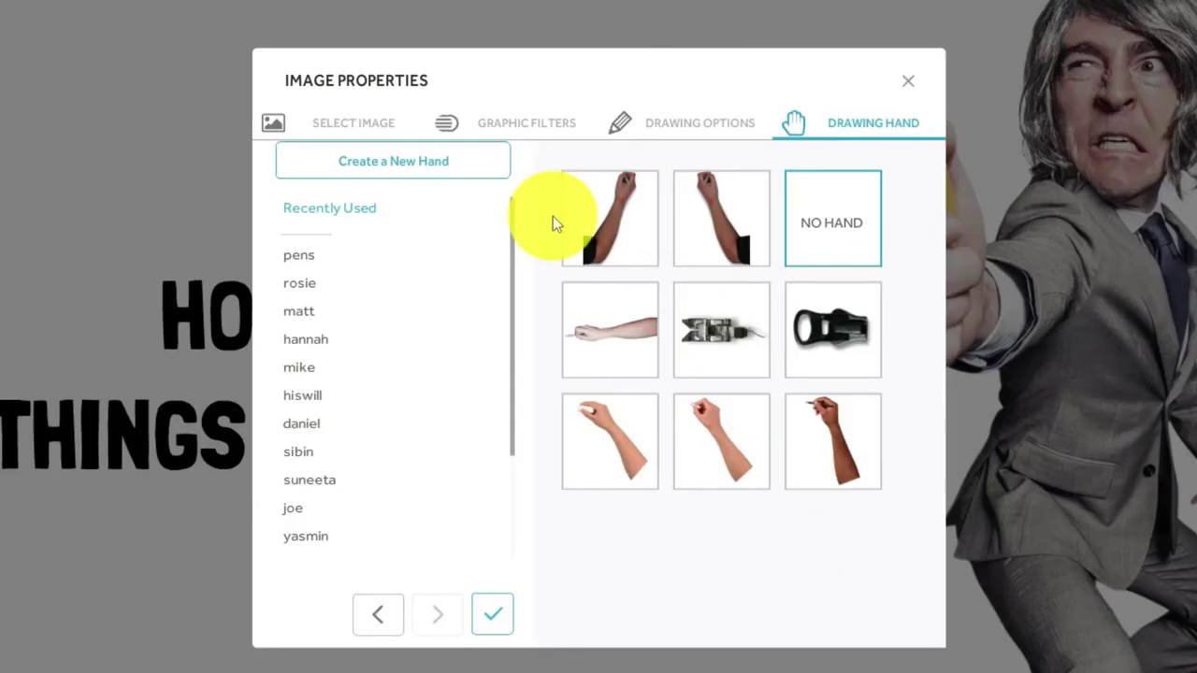
left_click(736, 136)
left_click(897, 617)
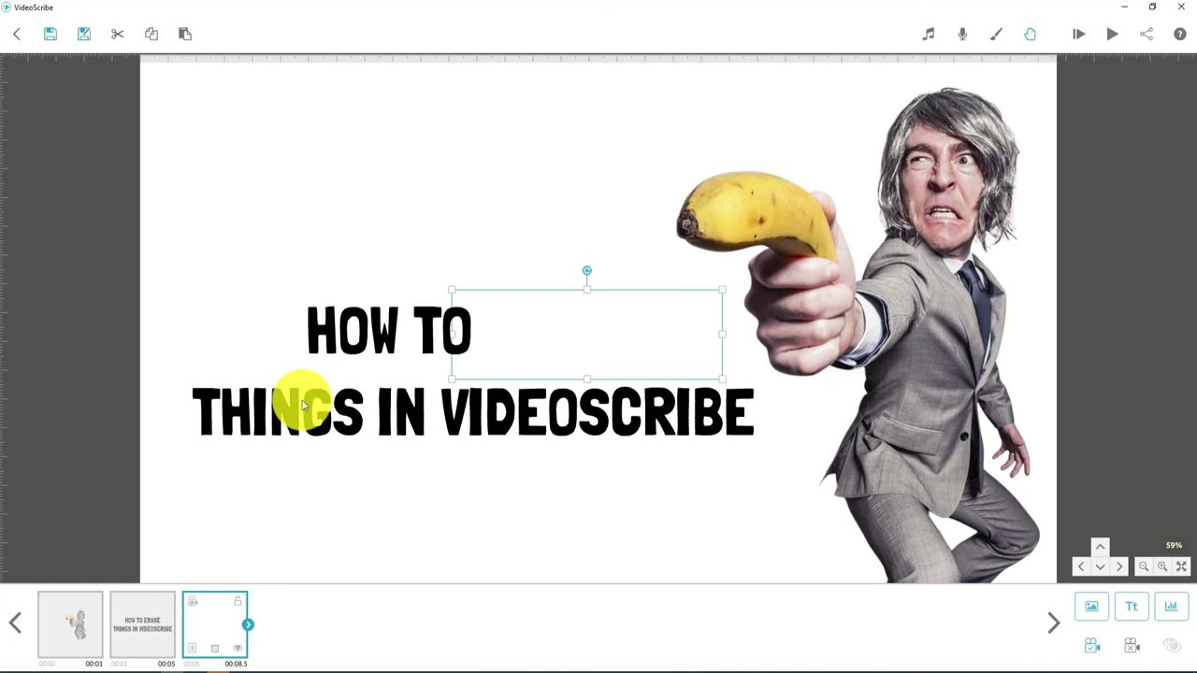
left_click(302, 404)
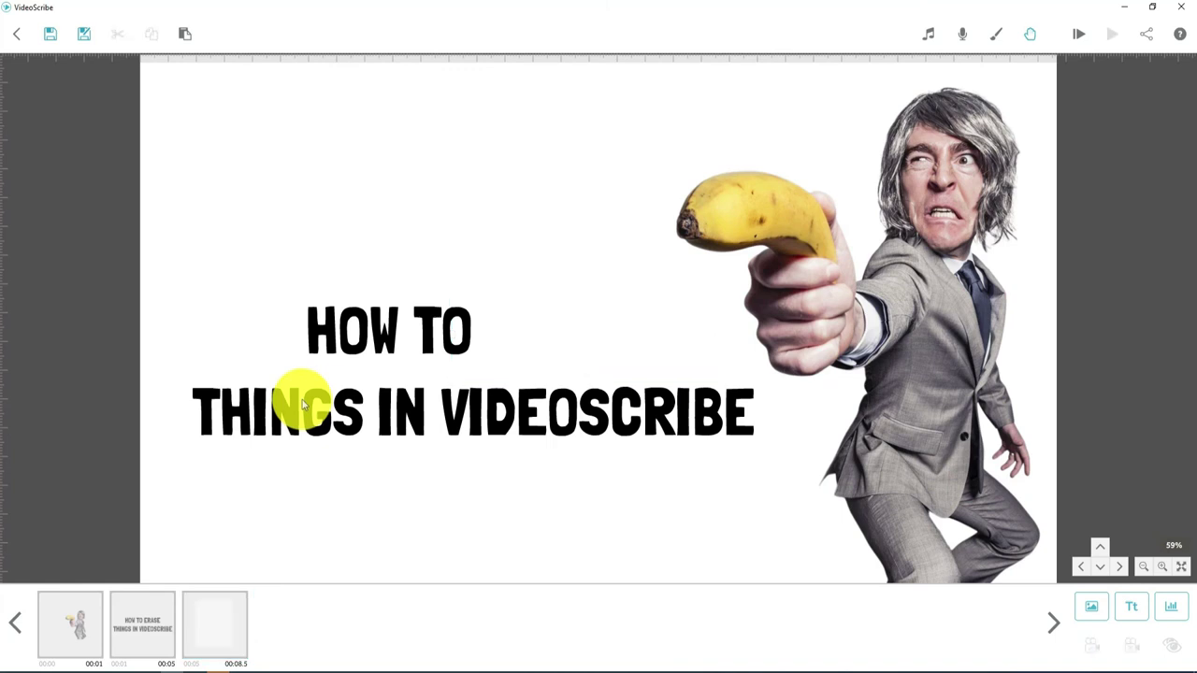
left_click(494, 387)
left_click(217, 627)
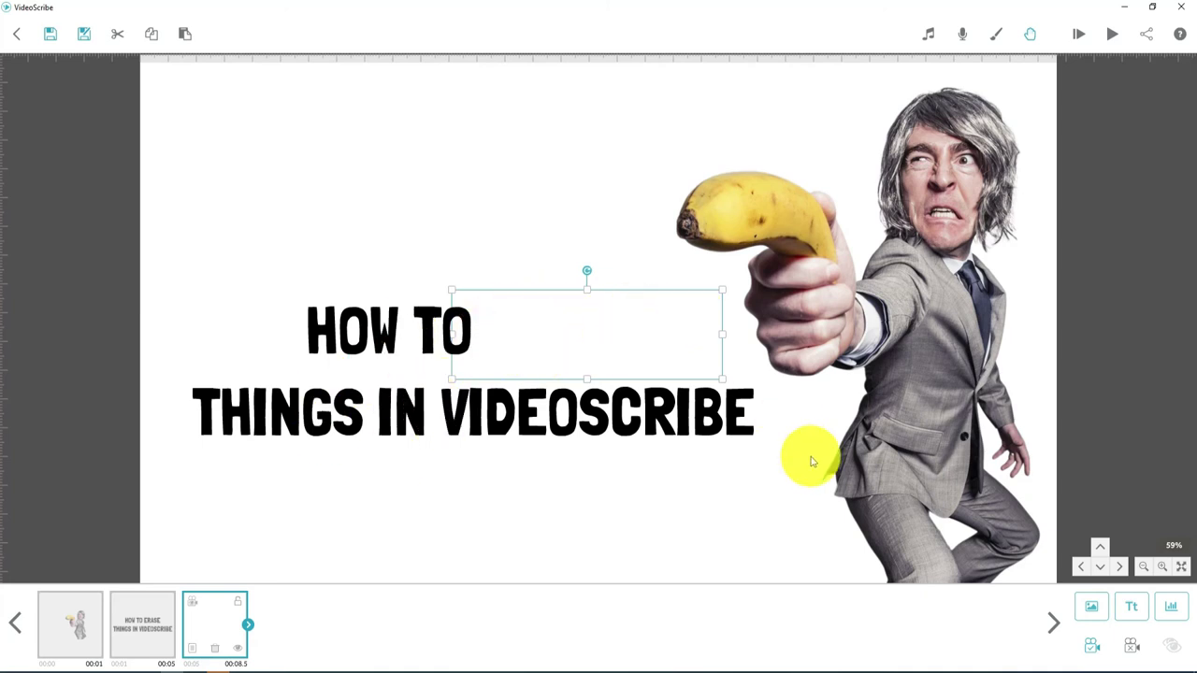
Add the text 'DELETE', enlarge it to match the title lettering, and place it beside HOW TO
left_click(1133, 607)
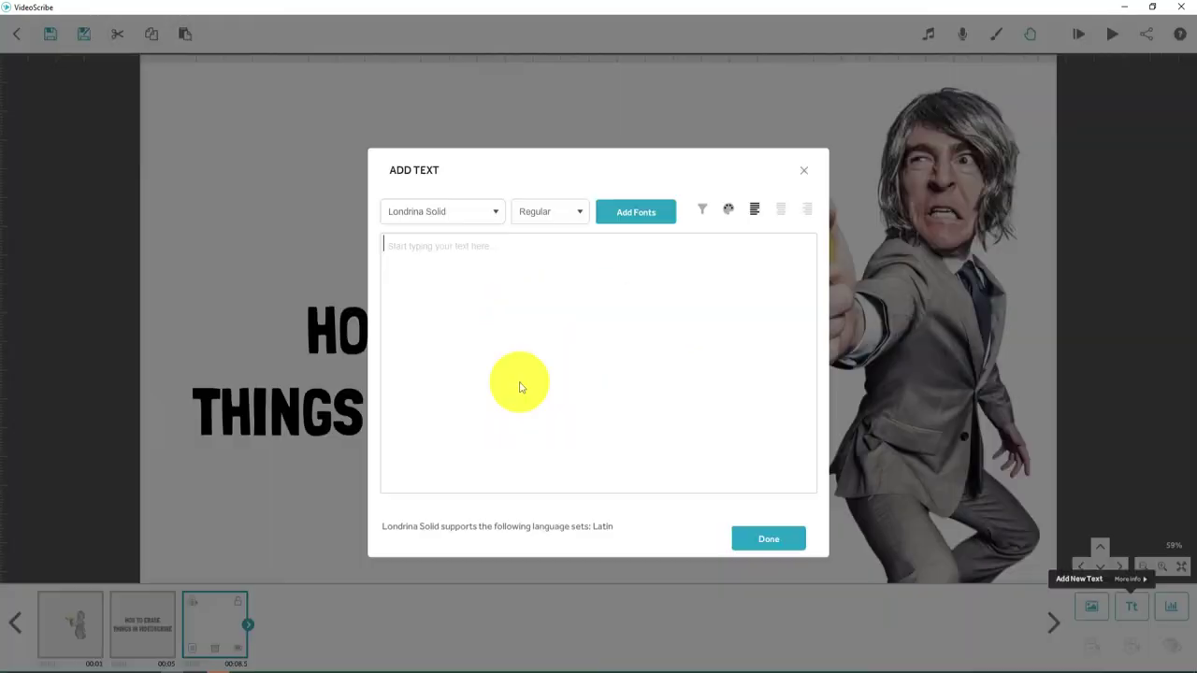
type("DELETE")
left_click(753, 536)
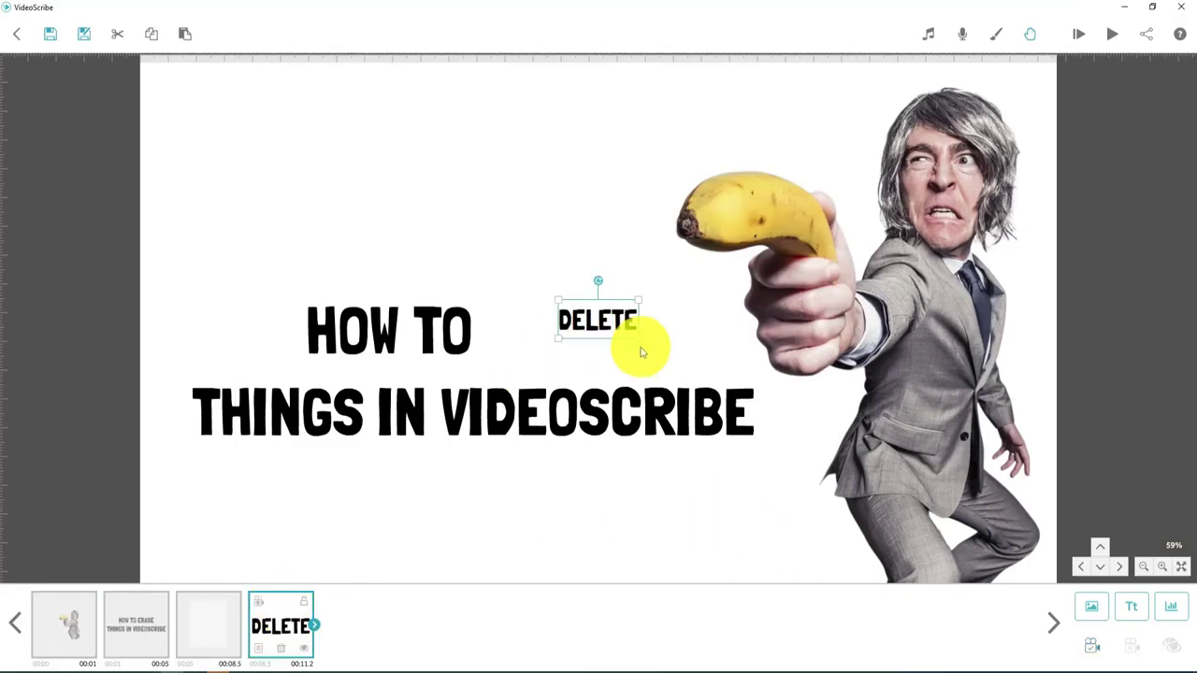
left_click_drag(640, 347, 673, 374)
mouse_move(612, 325)
left_mouse_down()
mouse_move(586, 334)
mouse_move(601, 337)
left_mouse_up()
Set the camera for the DELETE text, then play the scribe from the title element
right_click(603, 360)
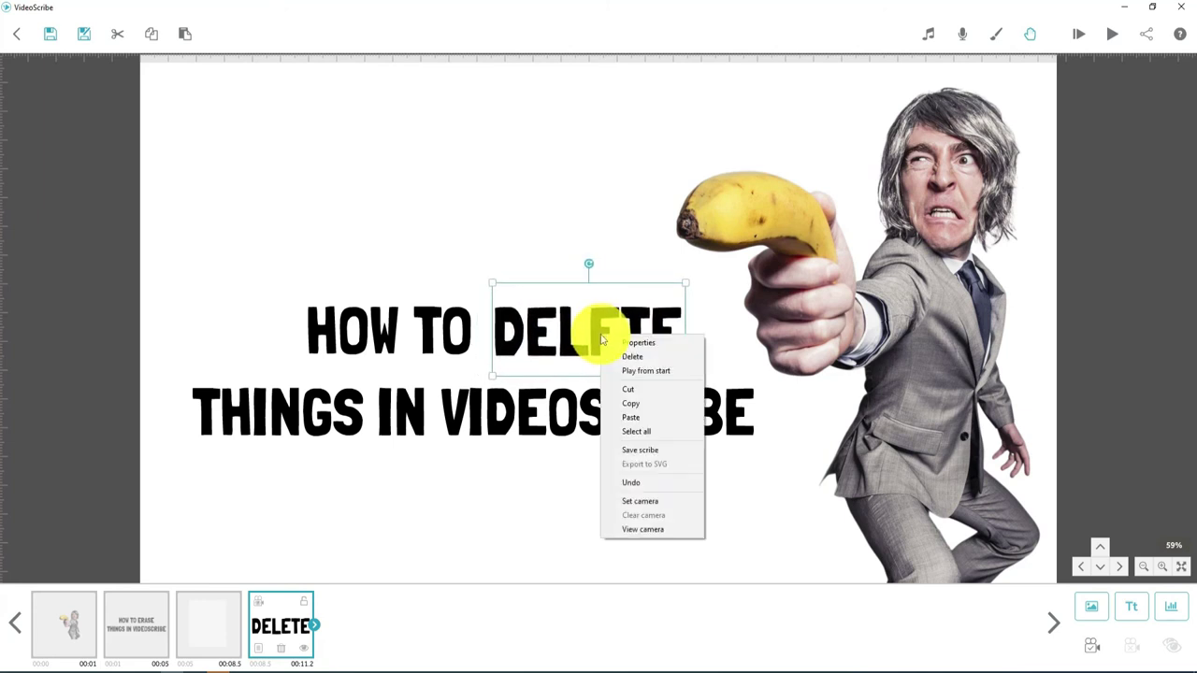
left_click(643, 495)
left_click(128, 626)
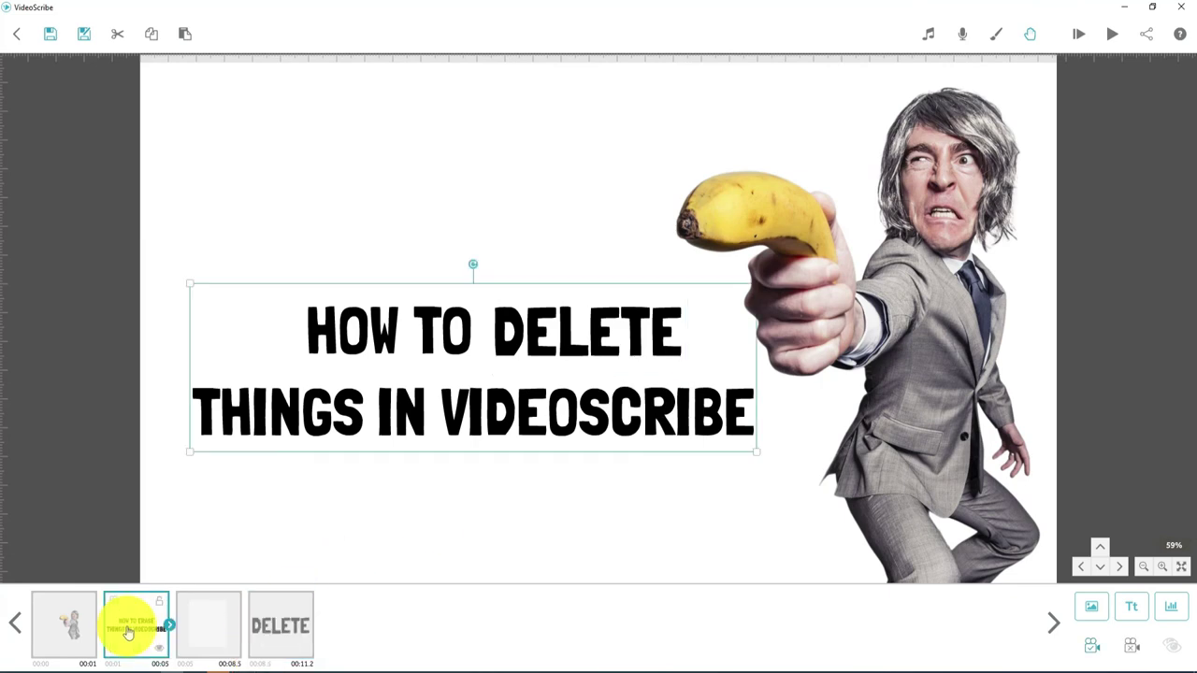
left_click(1112, 33)
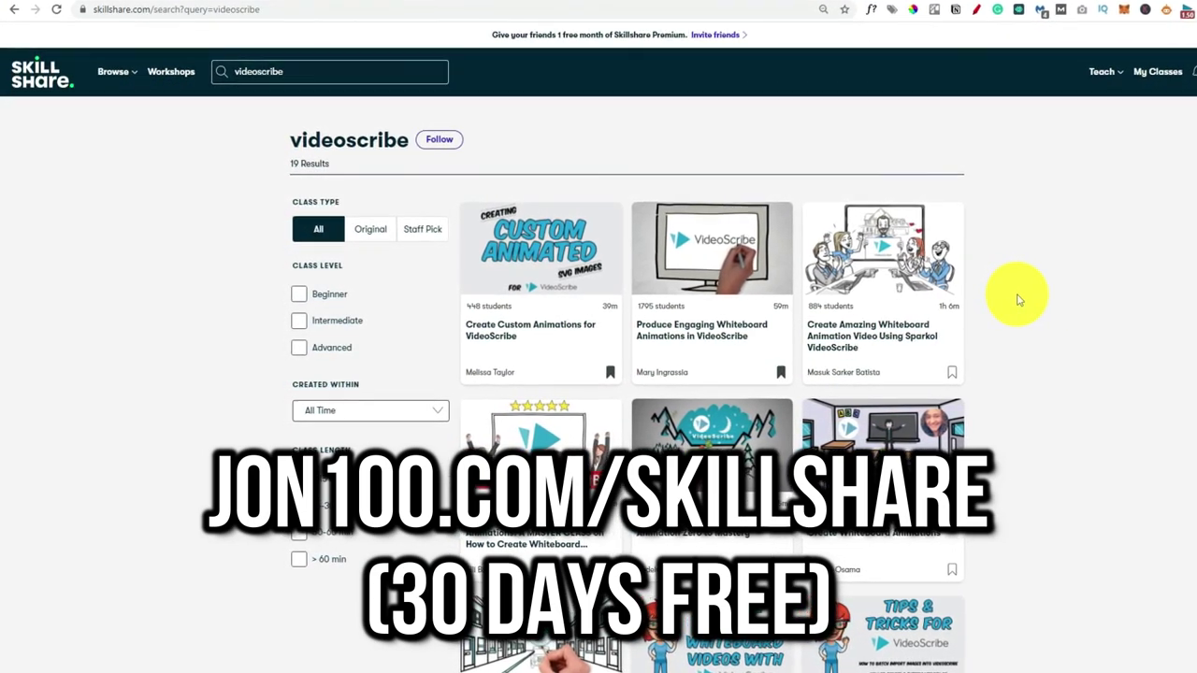
scroll(1036, 315, "down", 3)
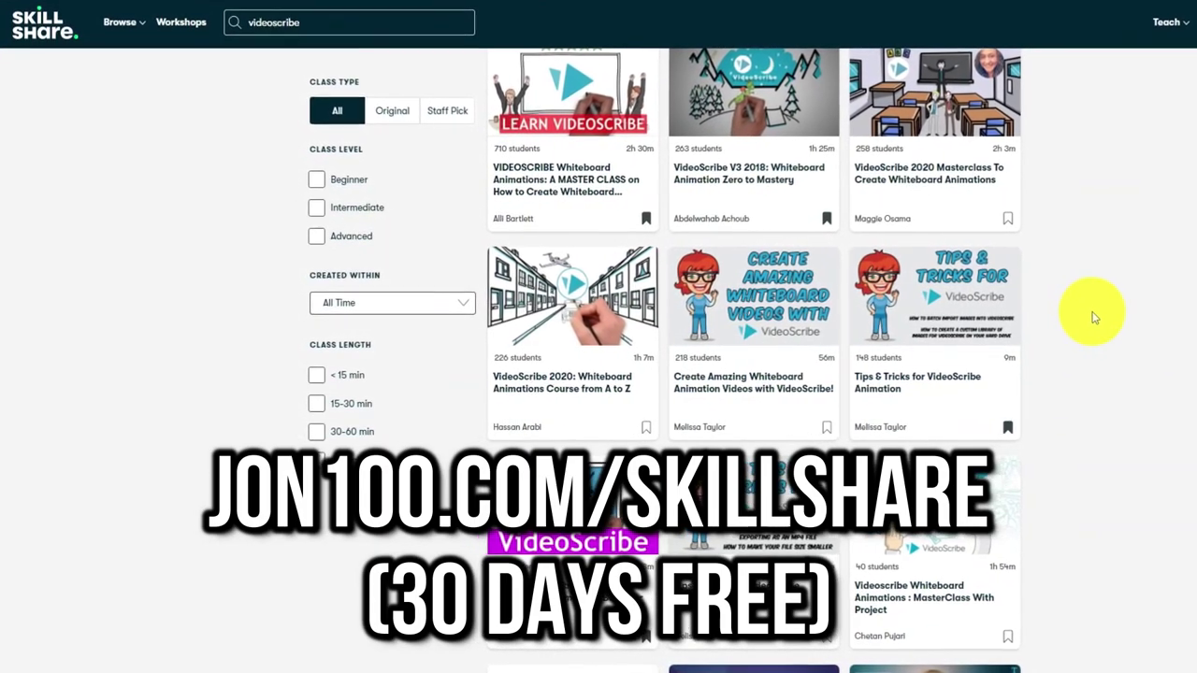
scroll(1094, 317, "up", 5)
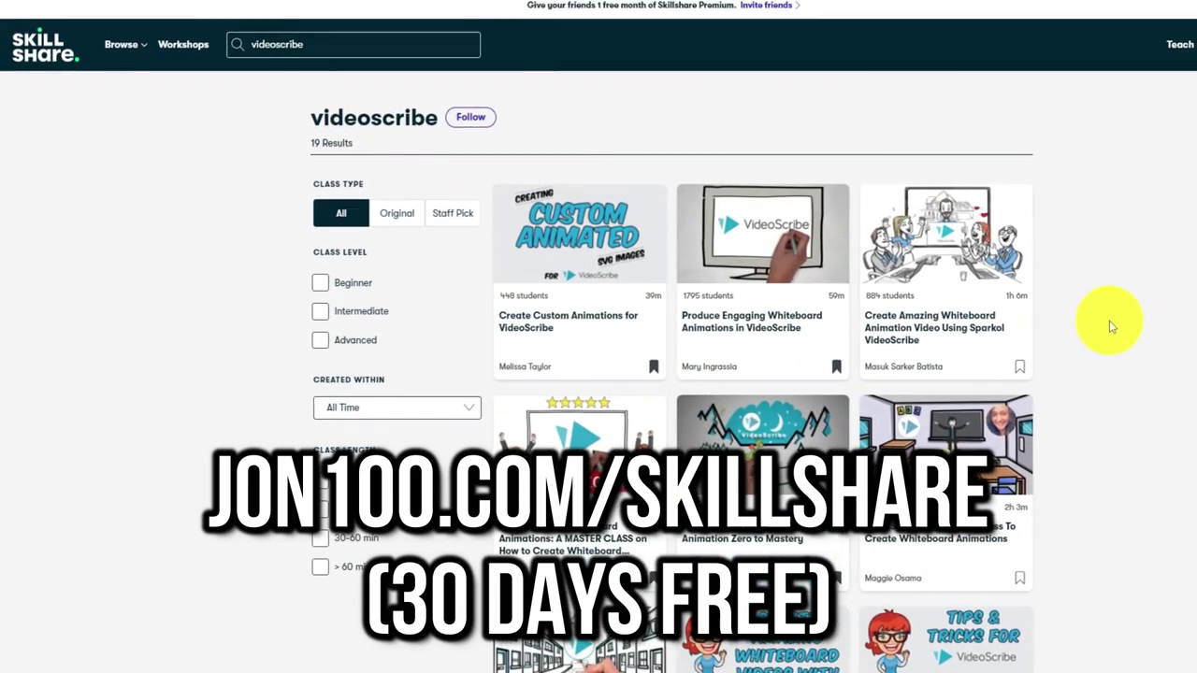